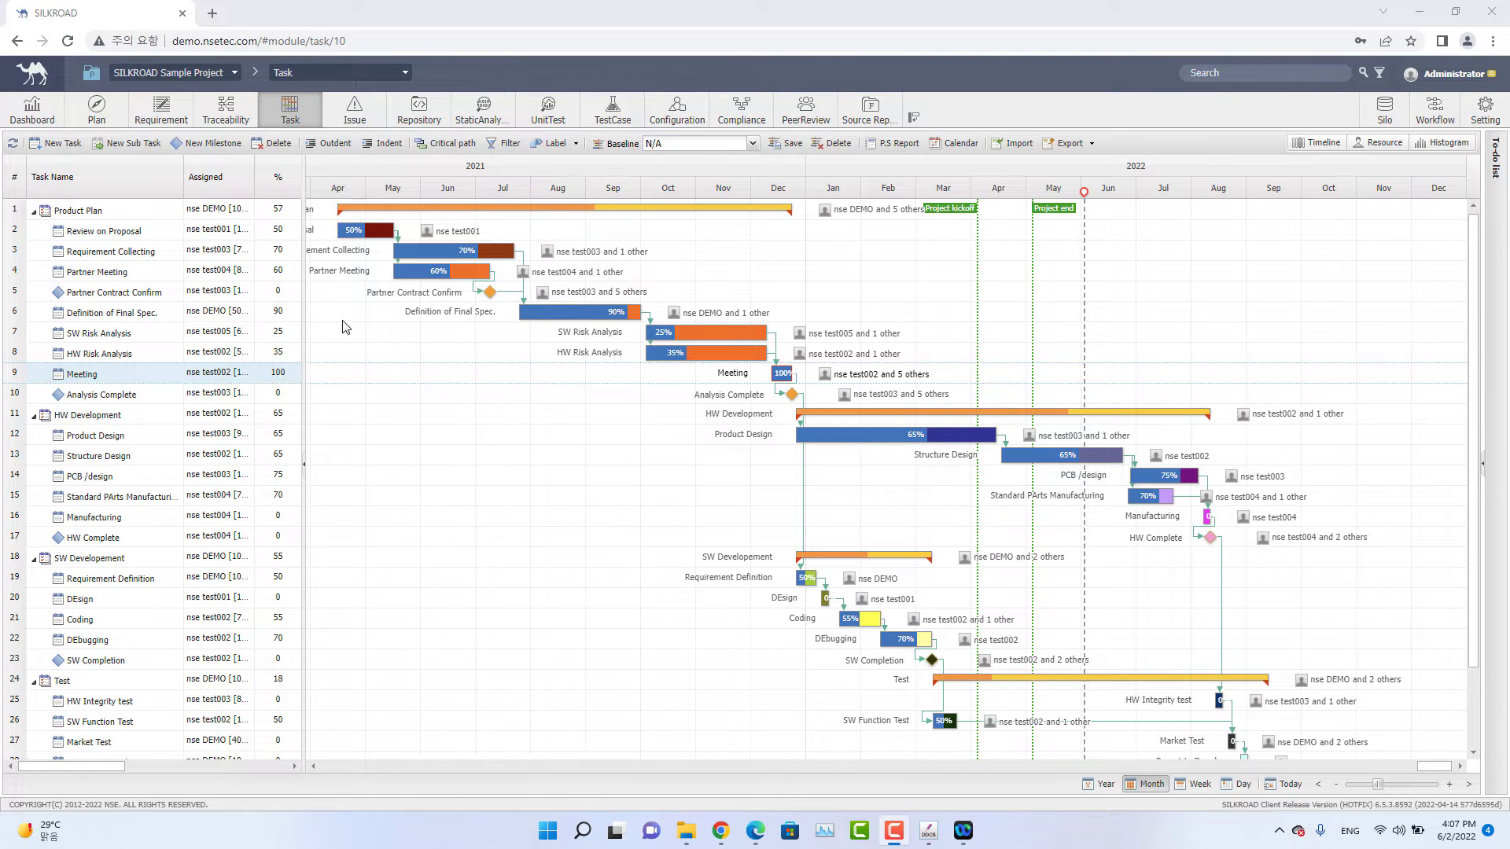
# Add a new task named Sample Task at the end of the project's task list.
pyautogui.hscroll(-3, 801, 342)
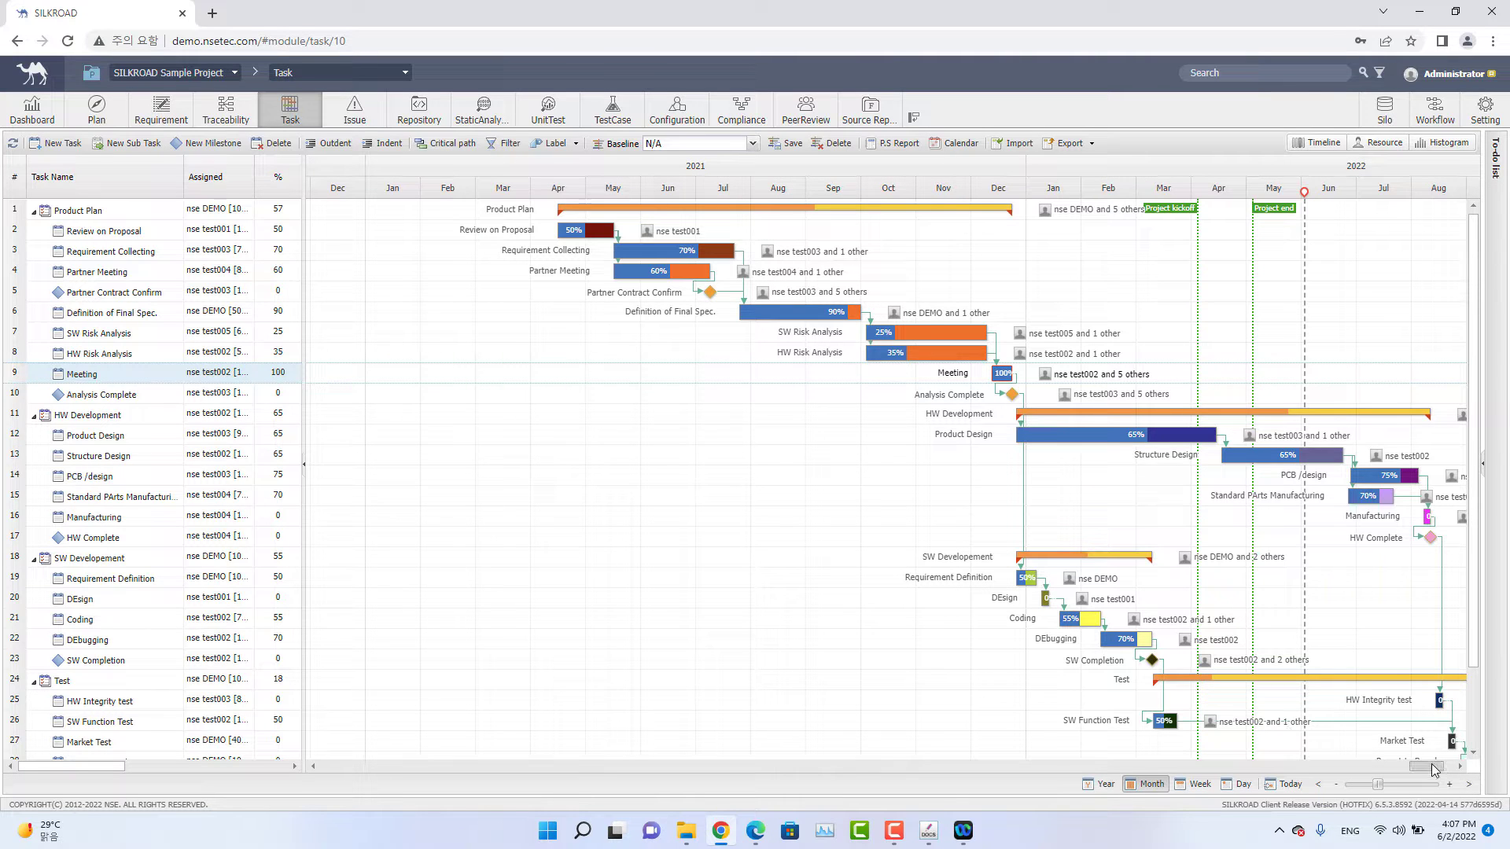
pyautogui.moveTo(1432, 765); pyautogui.dragTo(1435, 766)
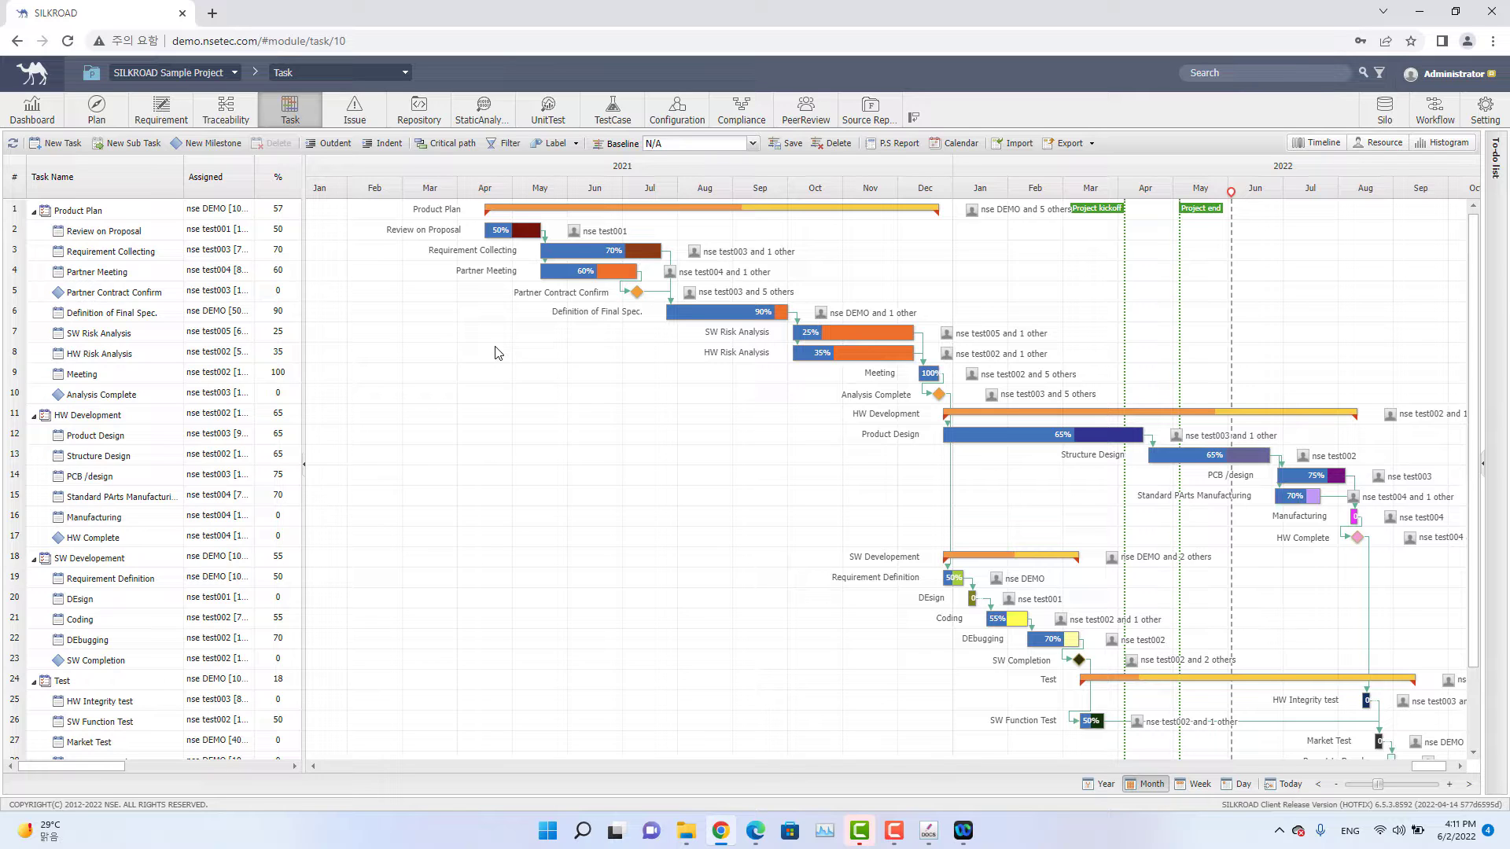
pyautogui.scroll(-2, 495, 352)
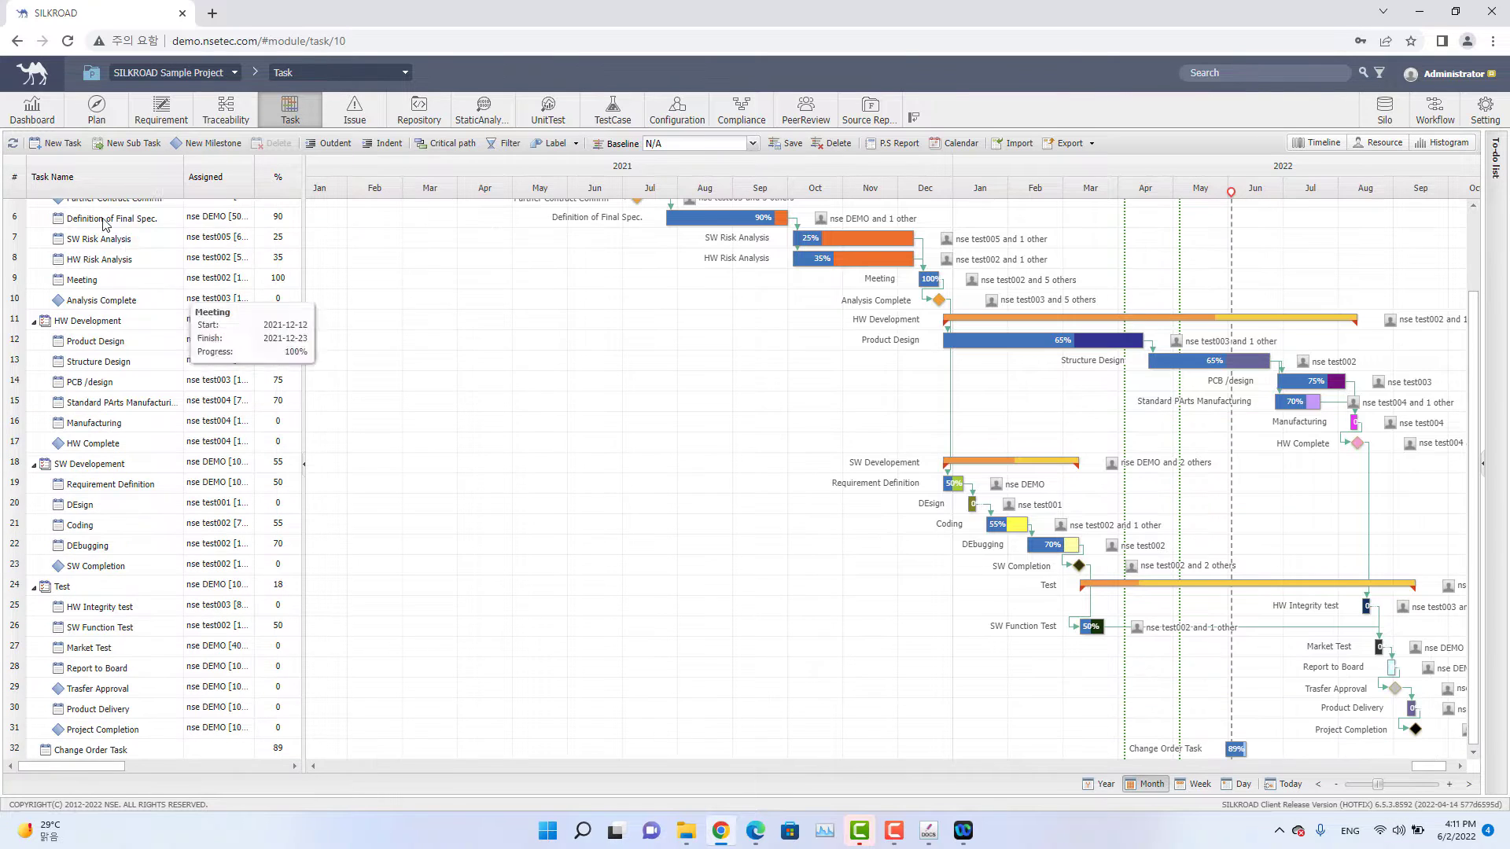
pyautogui.click(76, 154)
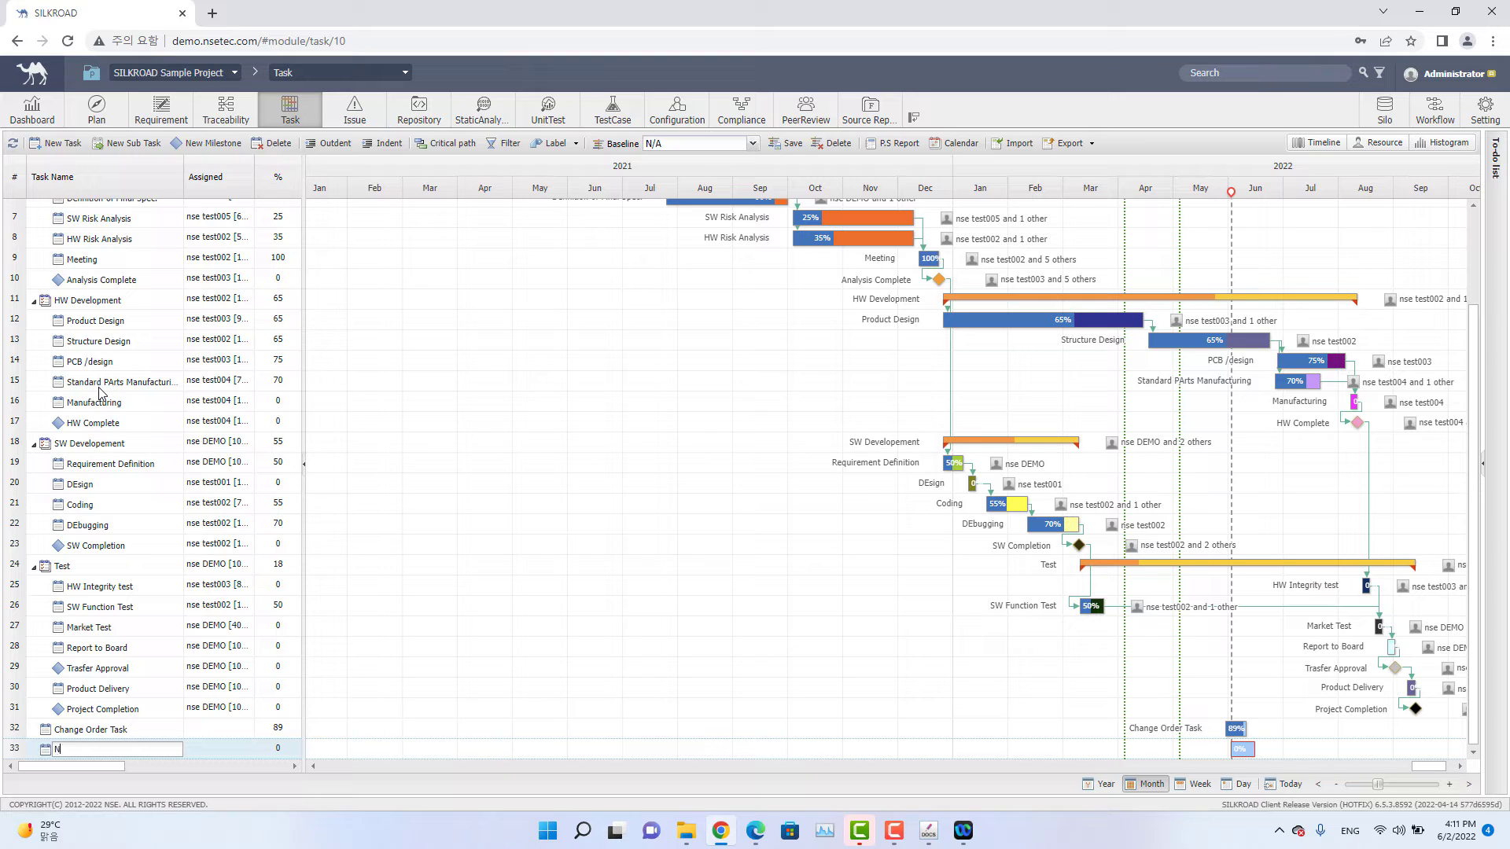
pyautogui.write('Sample Task')
pyautogui.press('Return')
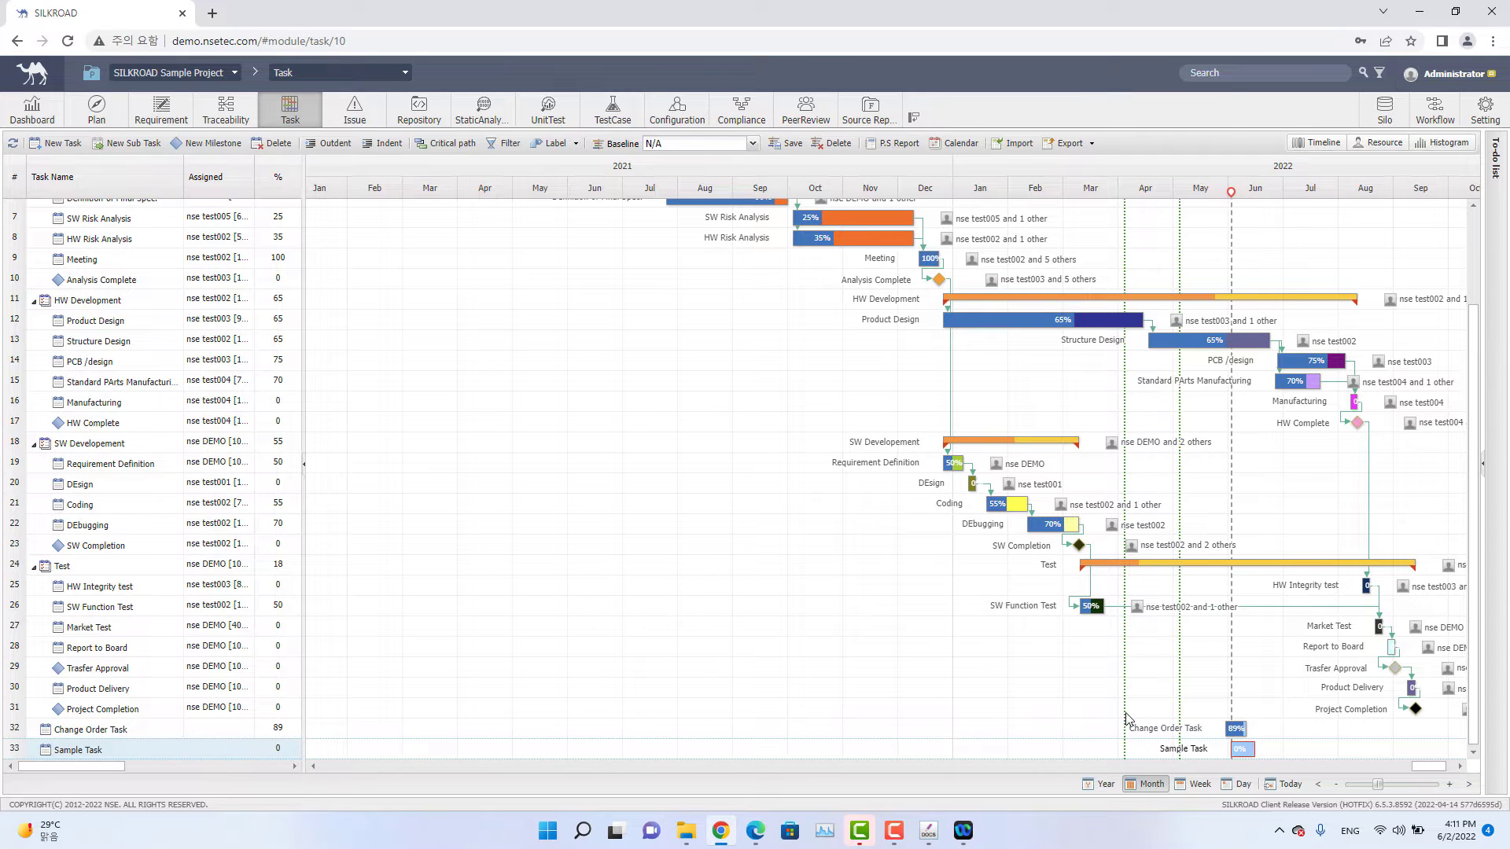
# Open Sample Task's details, include it in the timeline and set its duration to 15 days, ending 2022-06-22.
pyautogui.moveTo(1246, 750)
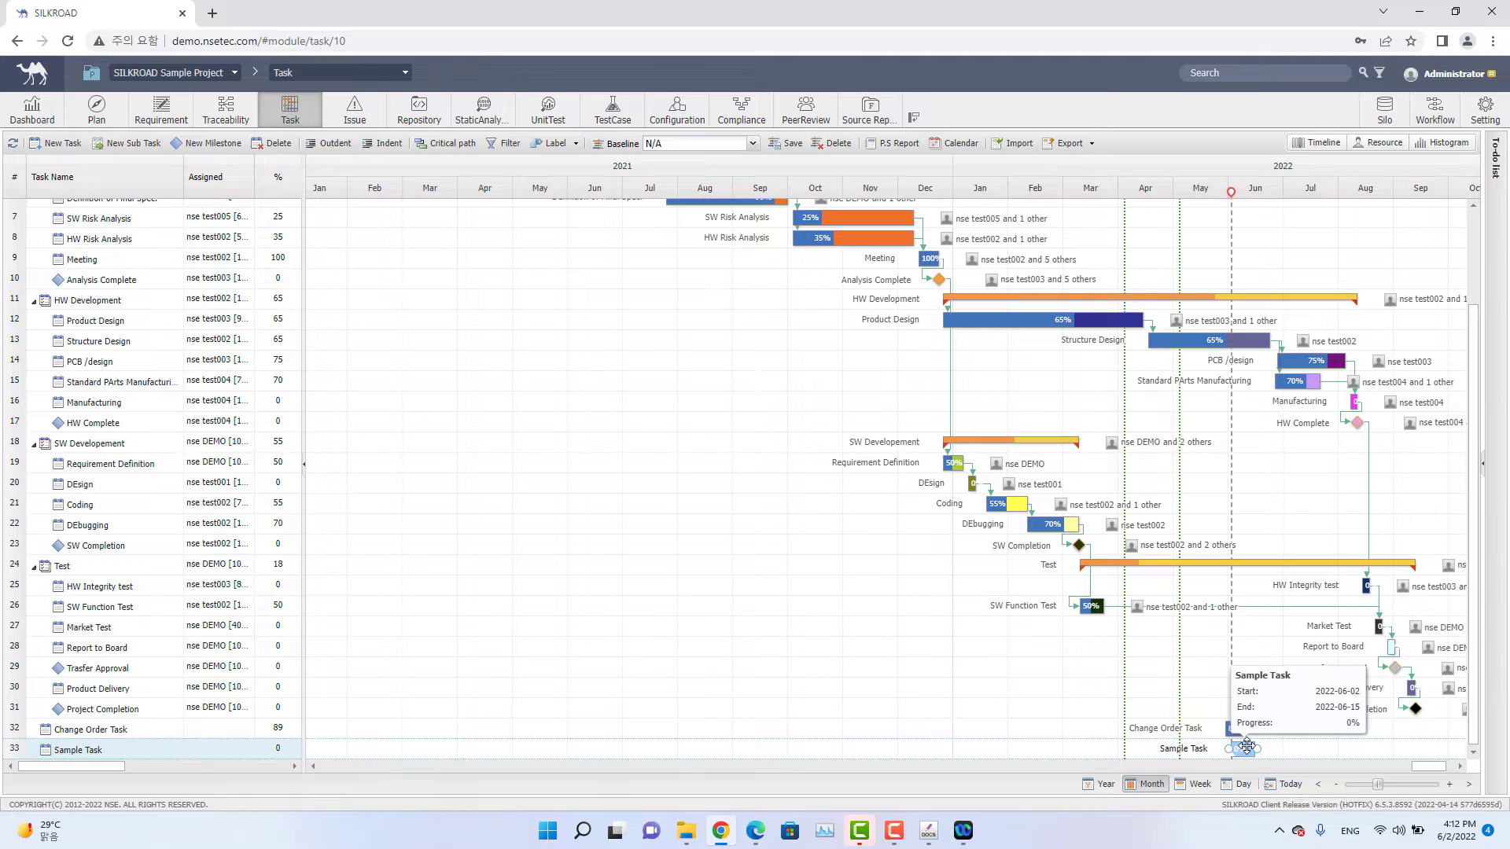
pyautogui.doubleClick(89, 753)
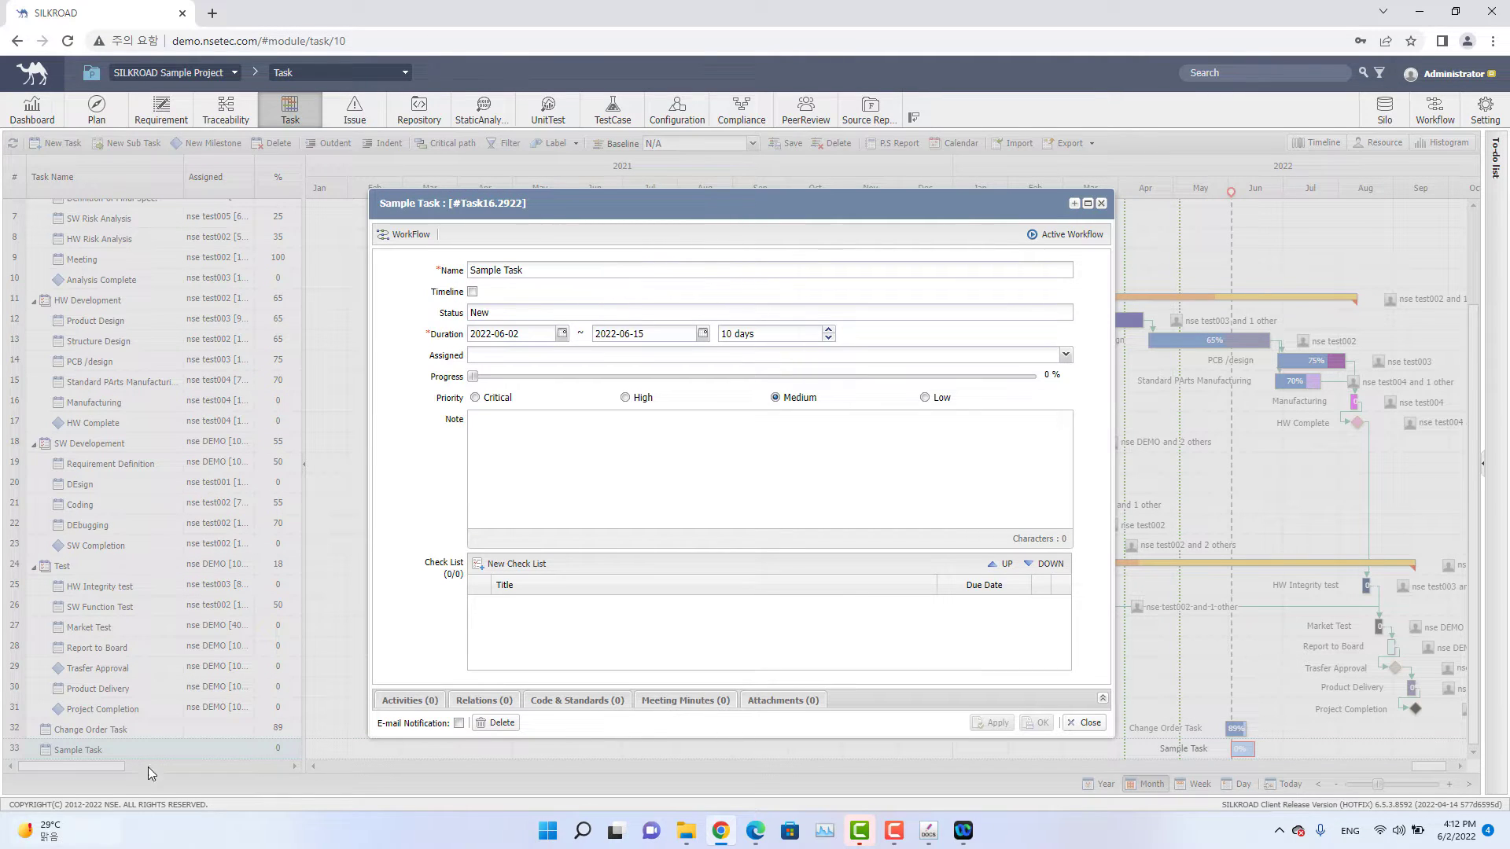
pyautogui.click(474, 294)
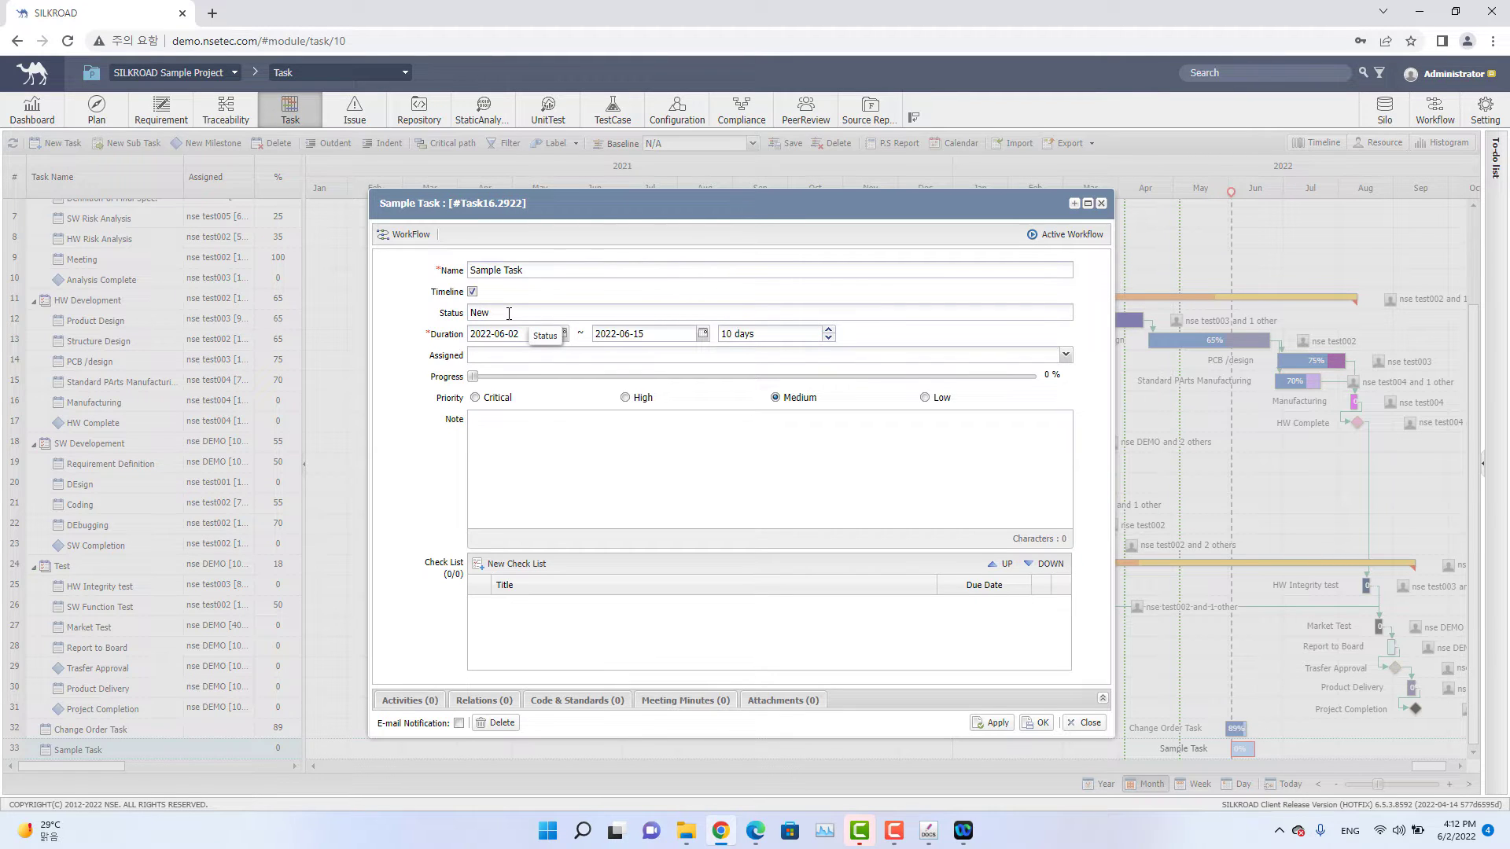
pyautogui.doubleClick(509, 313)
pyautogui.click(502, 314)
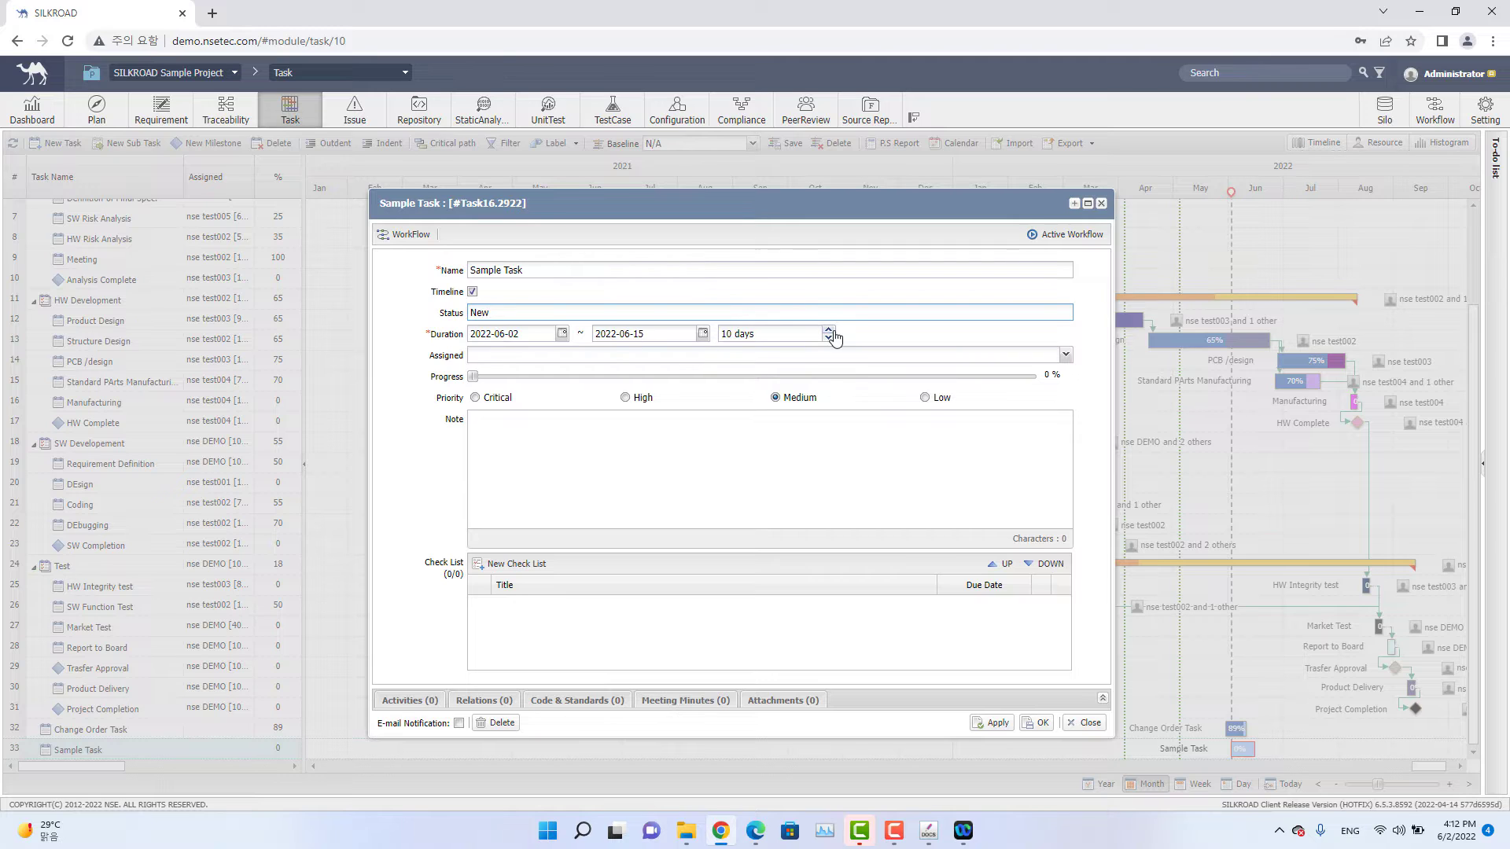
pyautogui.click(782, 333)
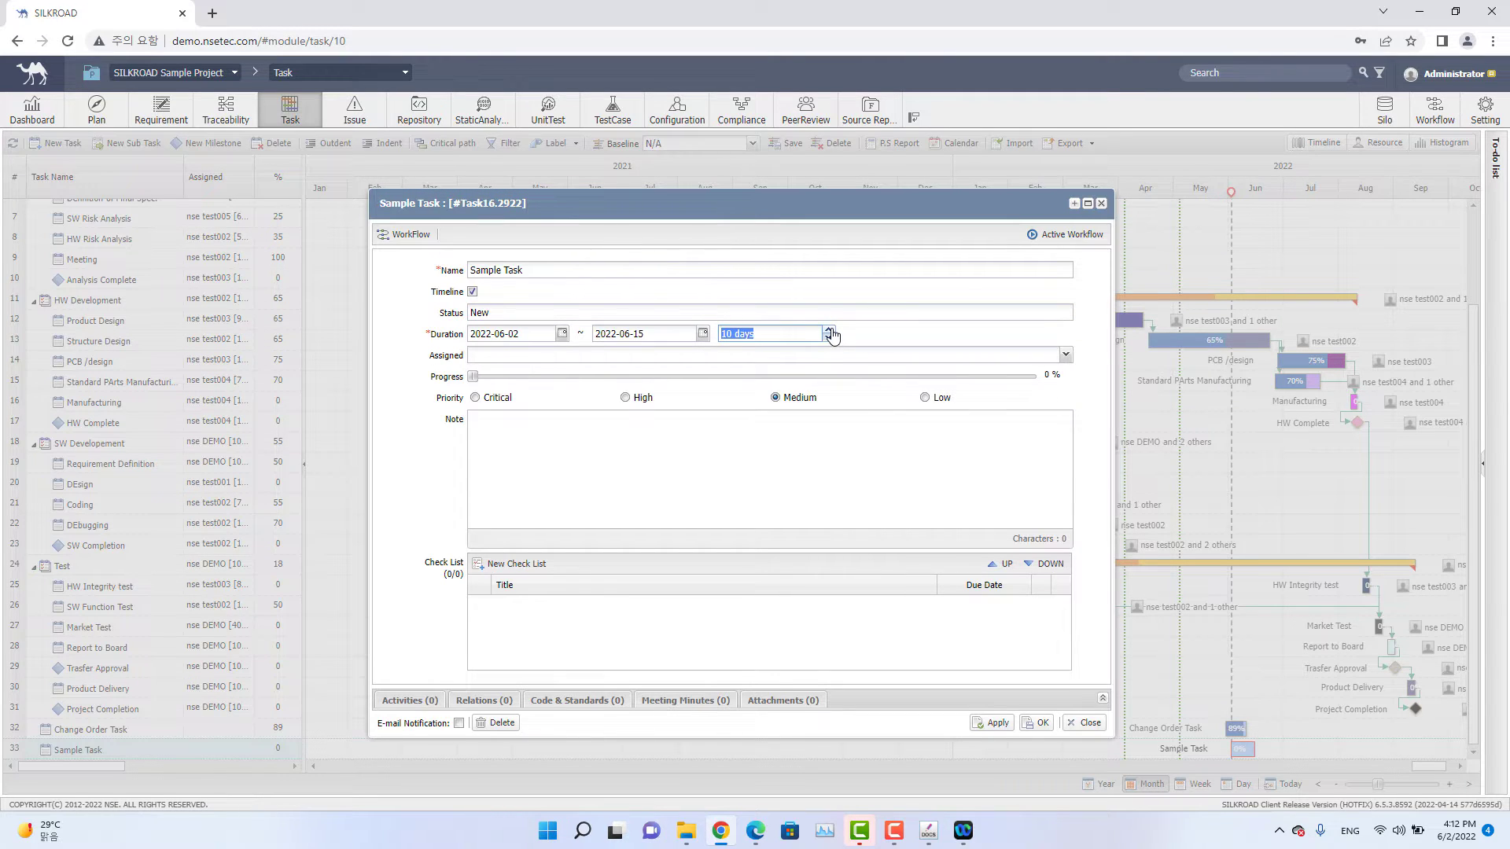
pyautogui.click(828, 330)
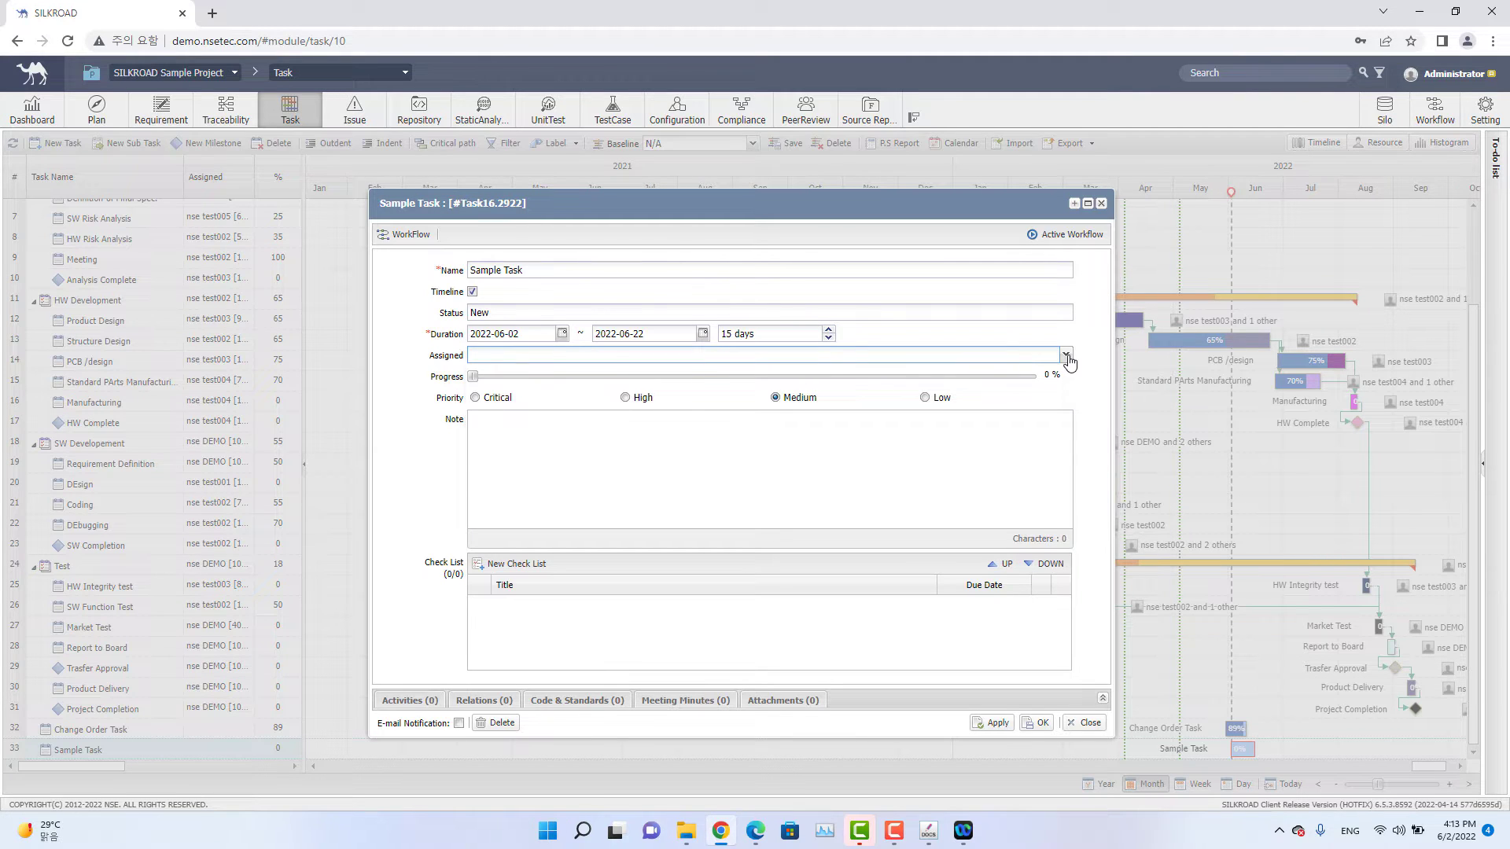
# Assign the nse DEMO resource to Sample Task at 100 % units.
pyautogui.click(1066, 356)
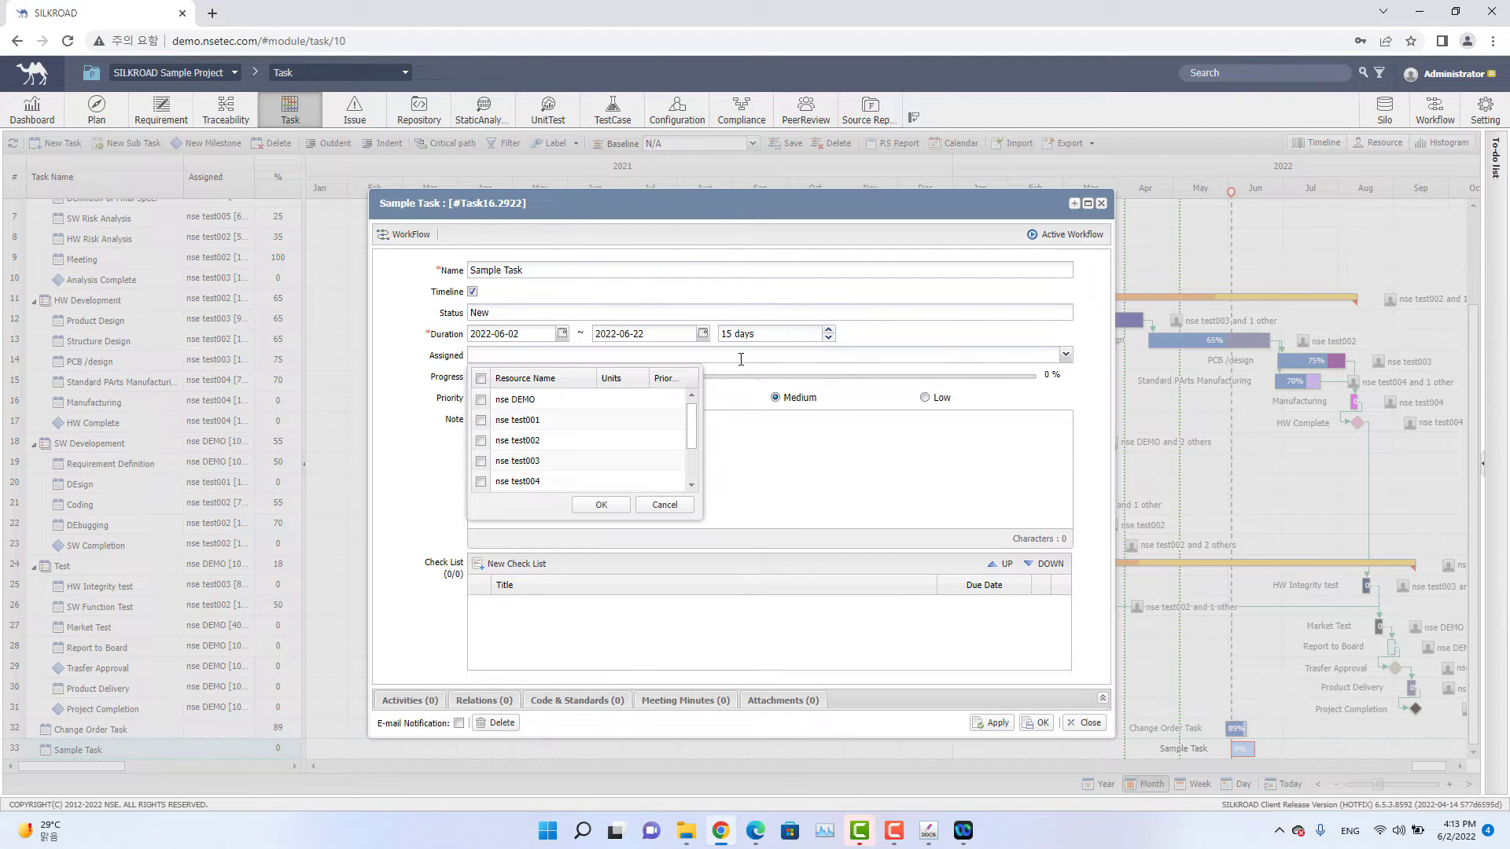
pyautogui.click(481, 401)
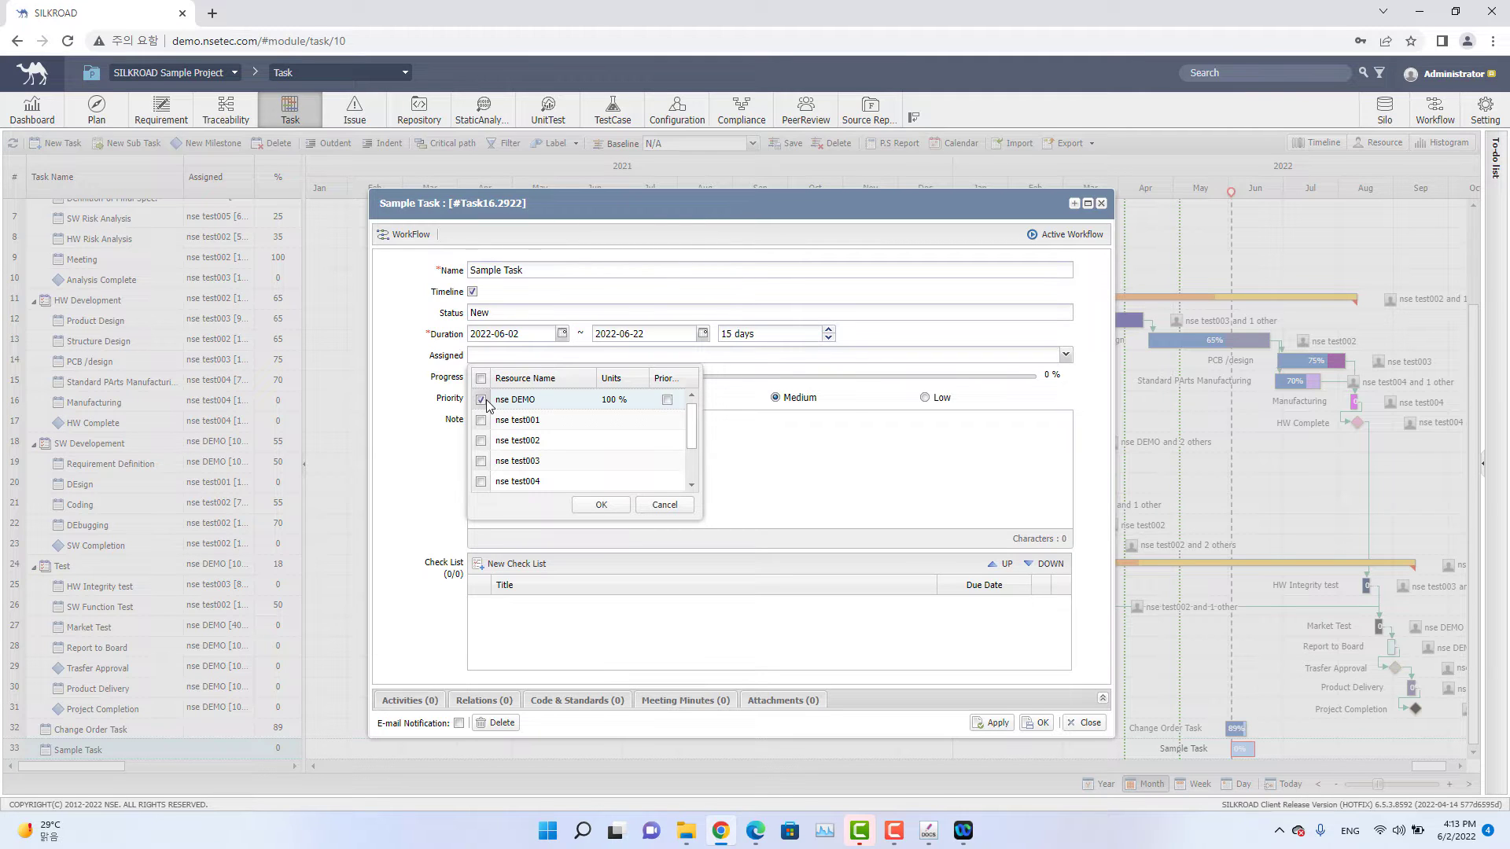
pyautogui.click(621, 401)
pyautogui.click(601, 504)
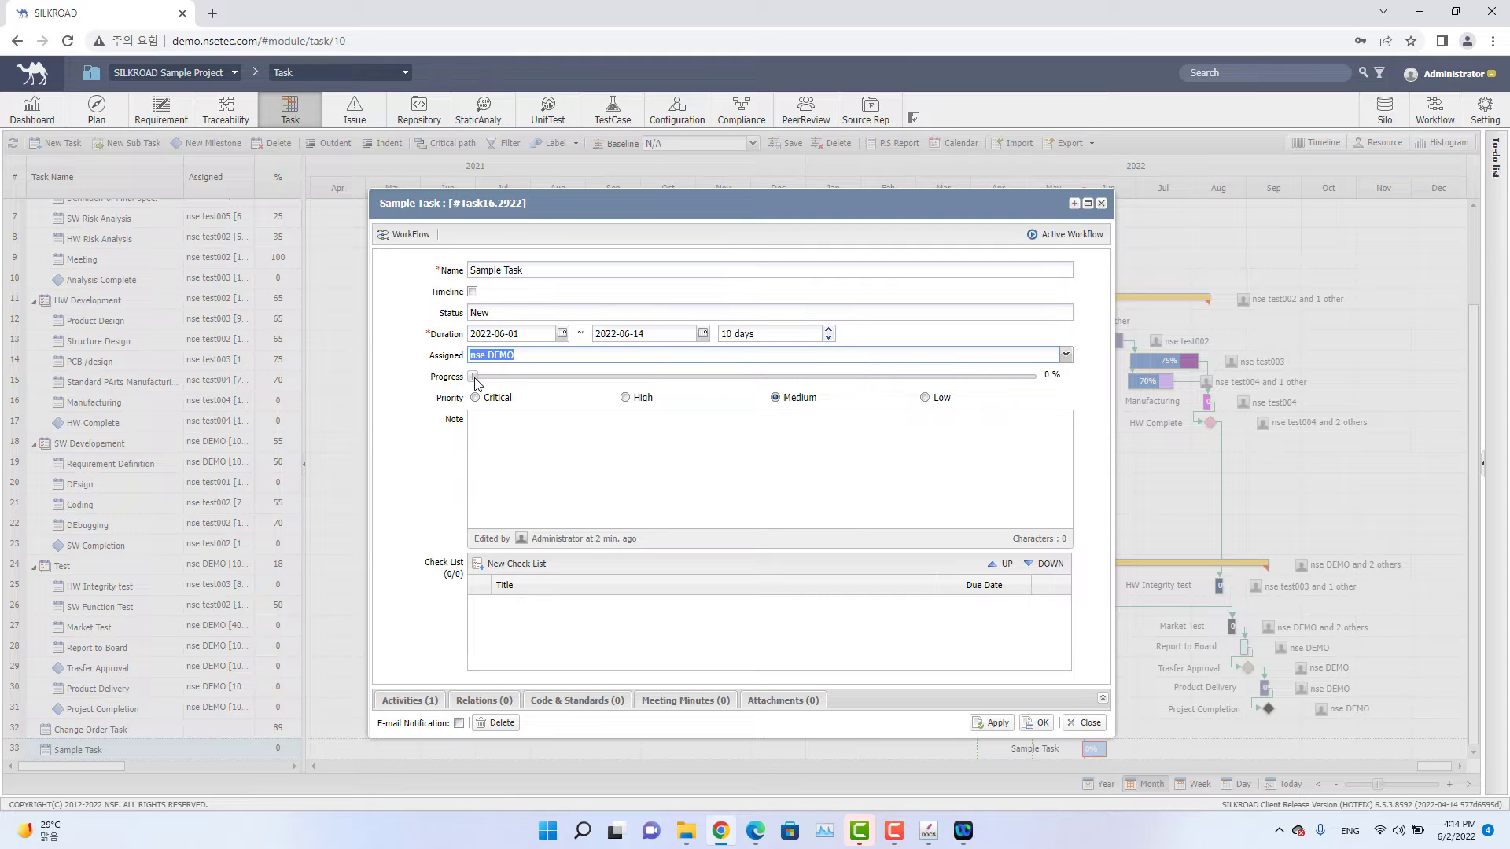
# Set Sample Task's progress to 49 % and its priority to Critical.
pyautogui.moveTo(475, 379); pyautogui.dragTo(747, 383)
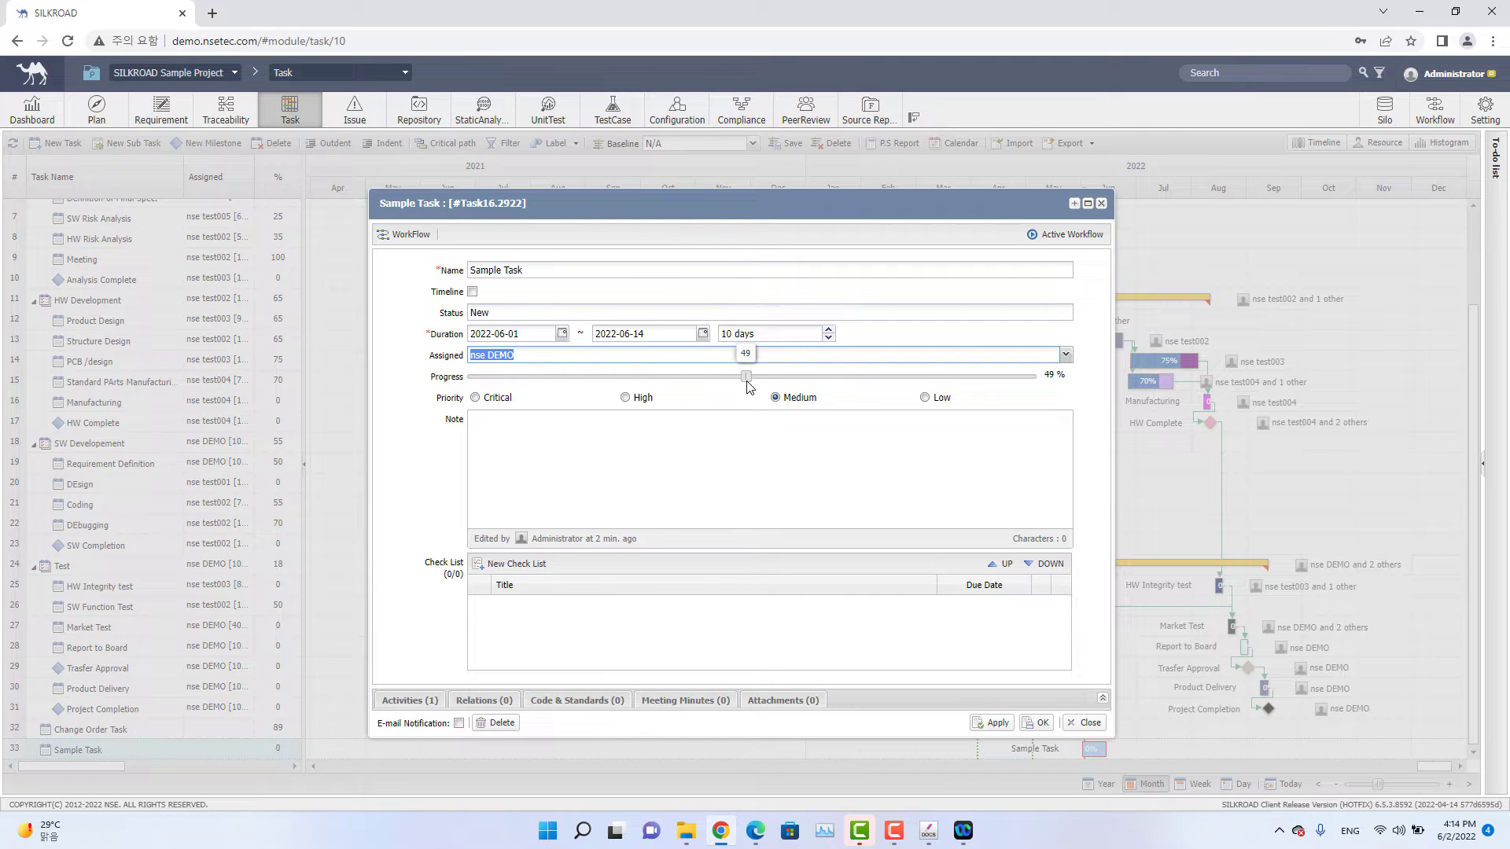
pyautogui.click(476, 398)
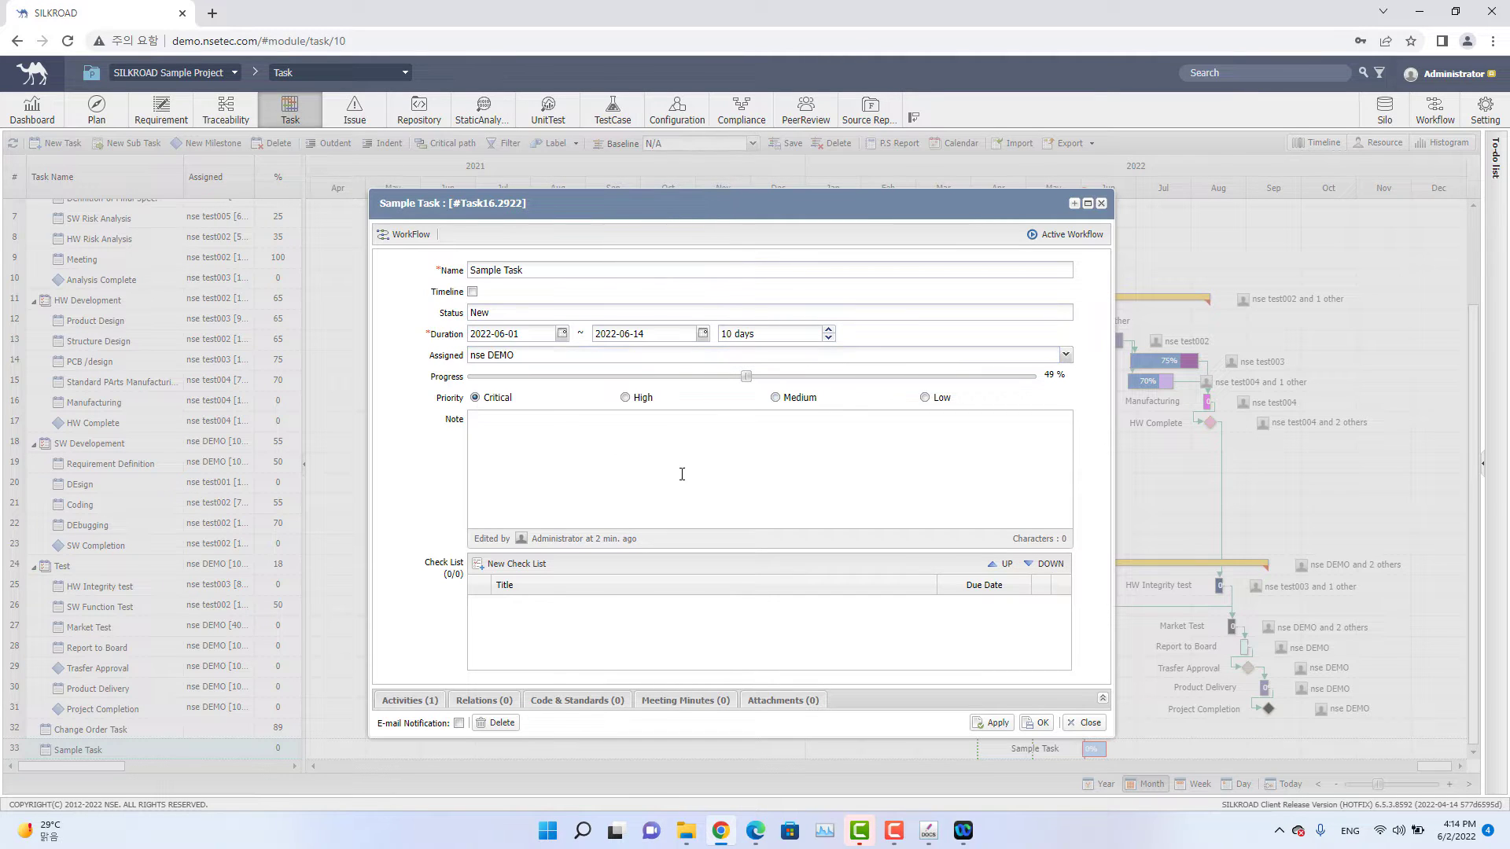
# Add three new check list items to Sample Task.
pyautogui.click(521, 577)
pyautogui.click(537, 574)
pyautogui.click(537, 574)
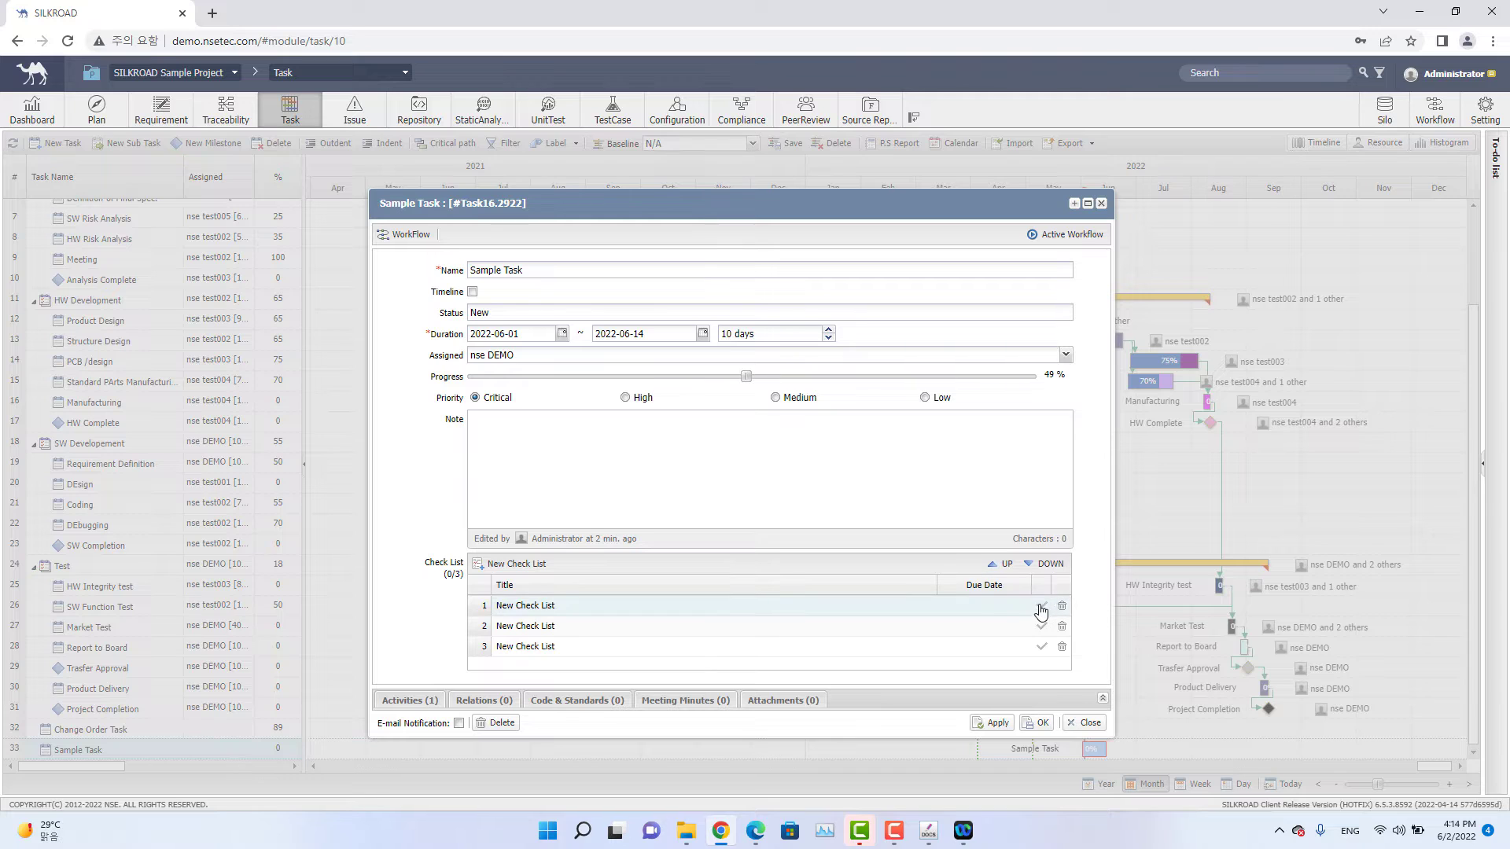
# Set the due dates of the first two check list items to 2022-06-08 and 2022-06-03.
pyautogui.click(993, 607)
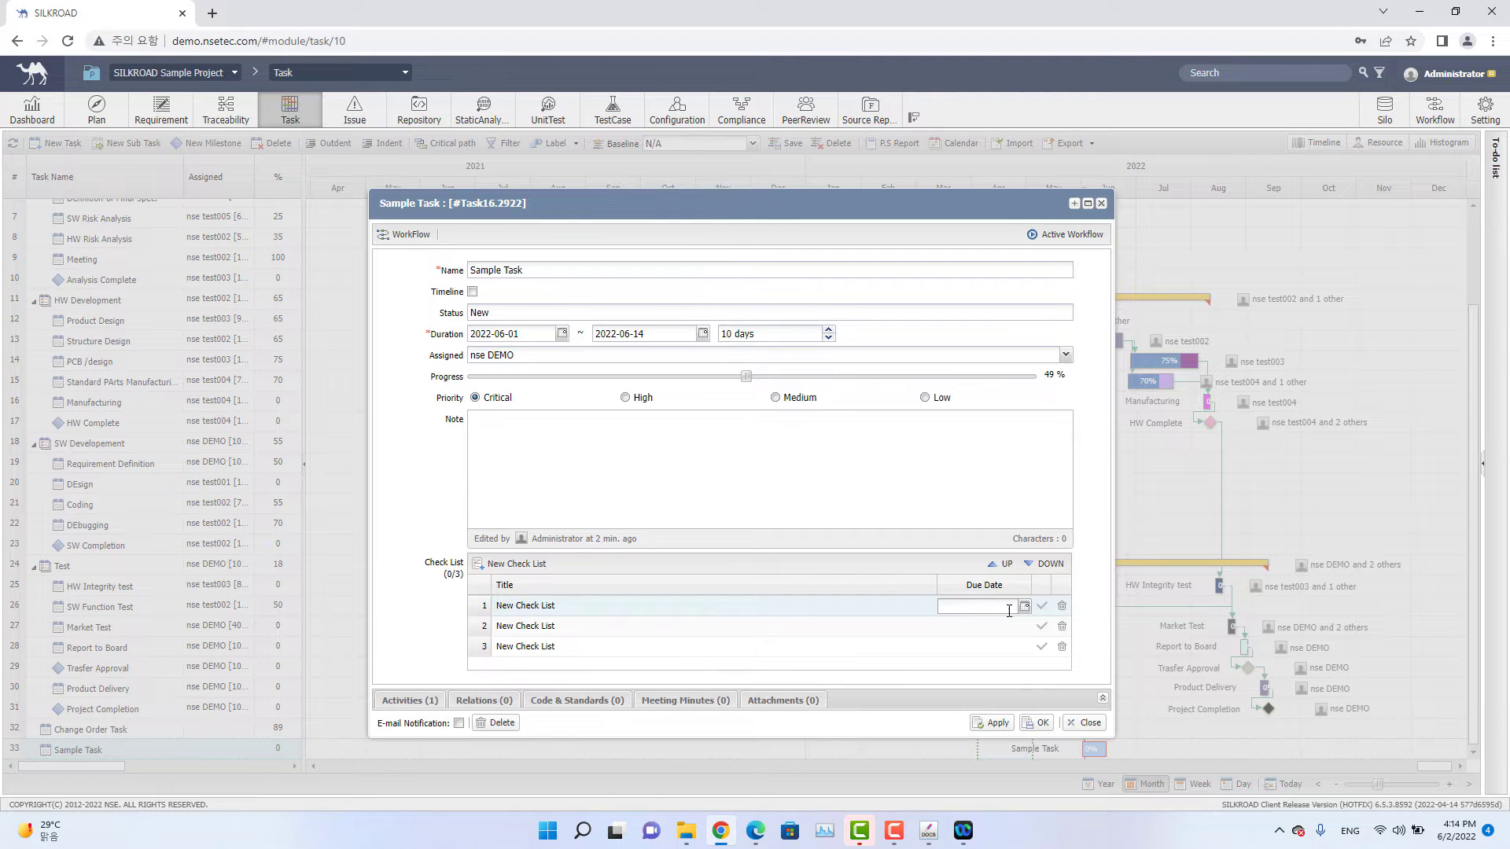
pyautogui.click(1023, 607)
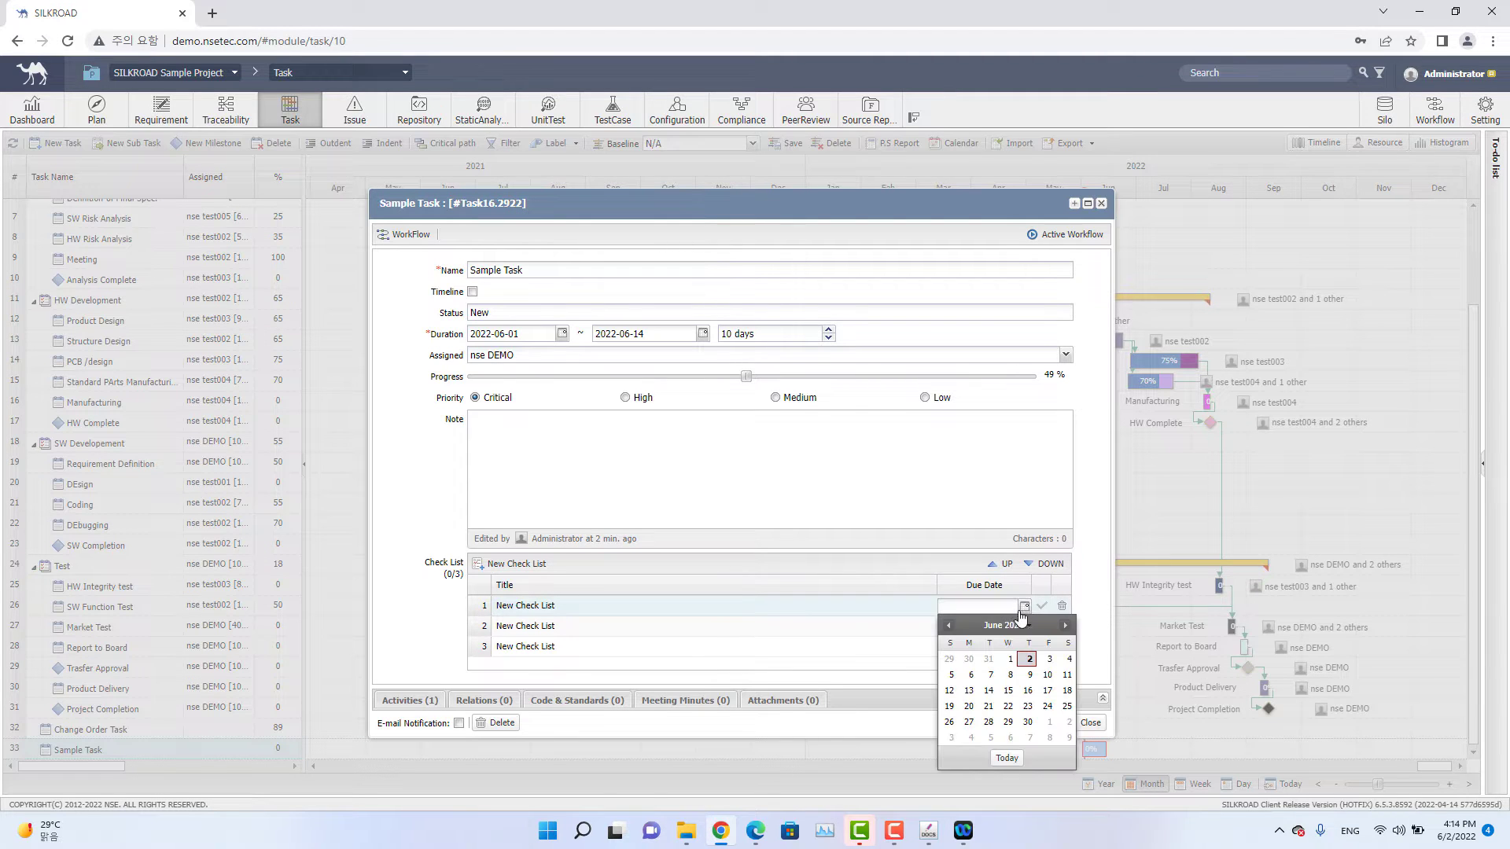
pyautogui.click(1011, 674)
pyautogui.click(1026, 628)
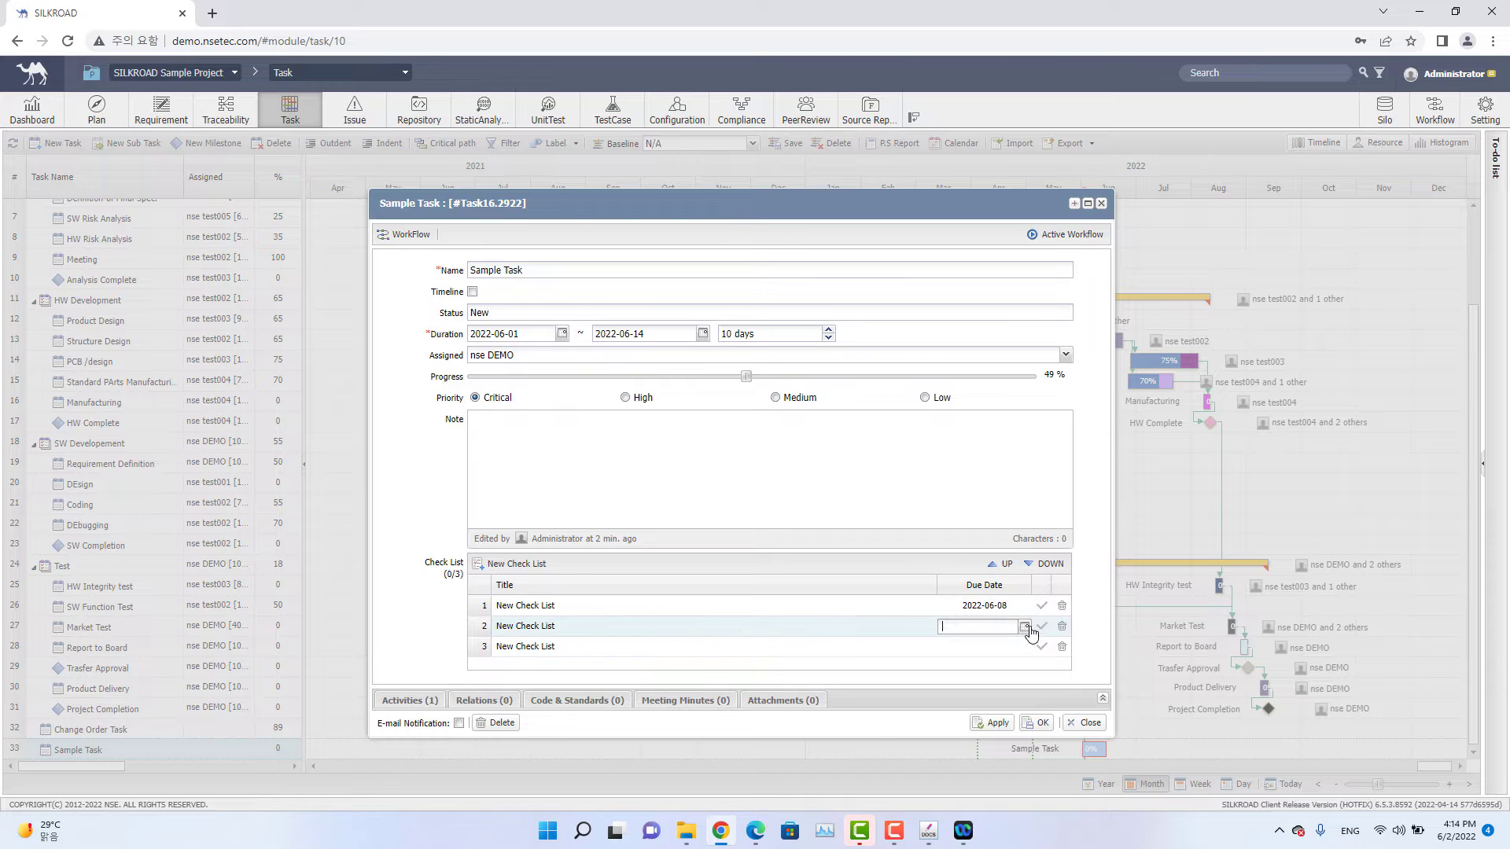
pyautogui.click(1025, 626)
pyautogui.click(1049, 680)
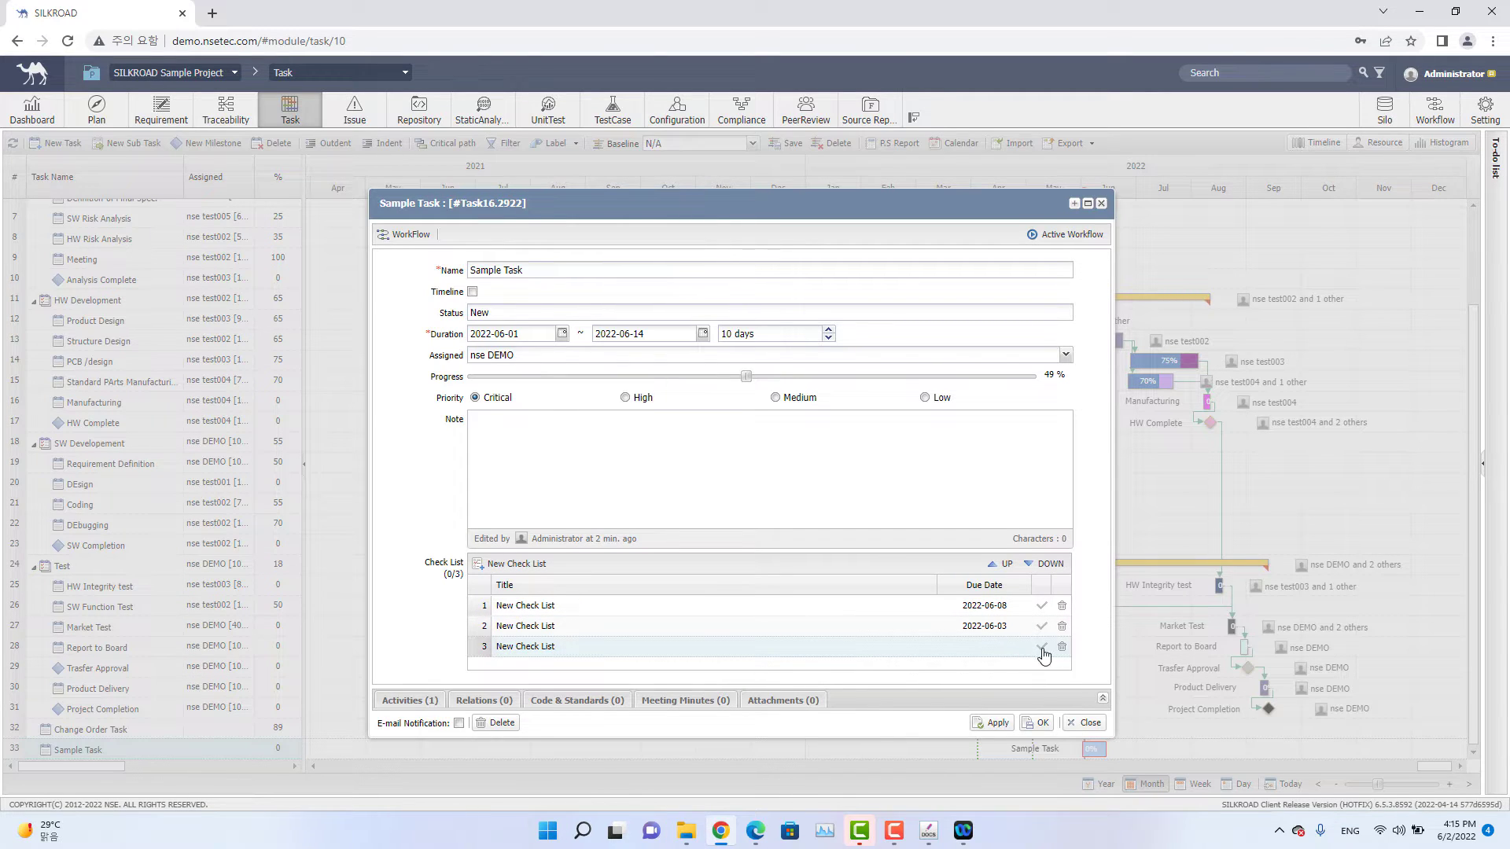
# Mark the first two check list items as done and delete the third, saving the task.
pyautogui.click(1042, 607)
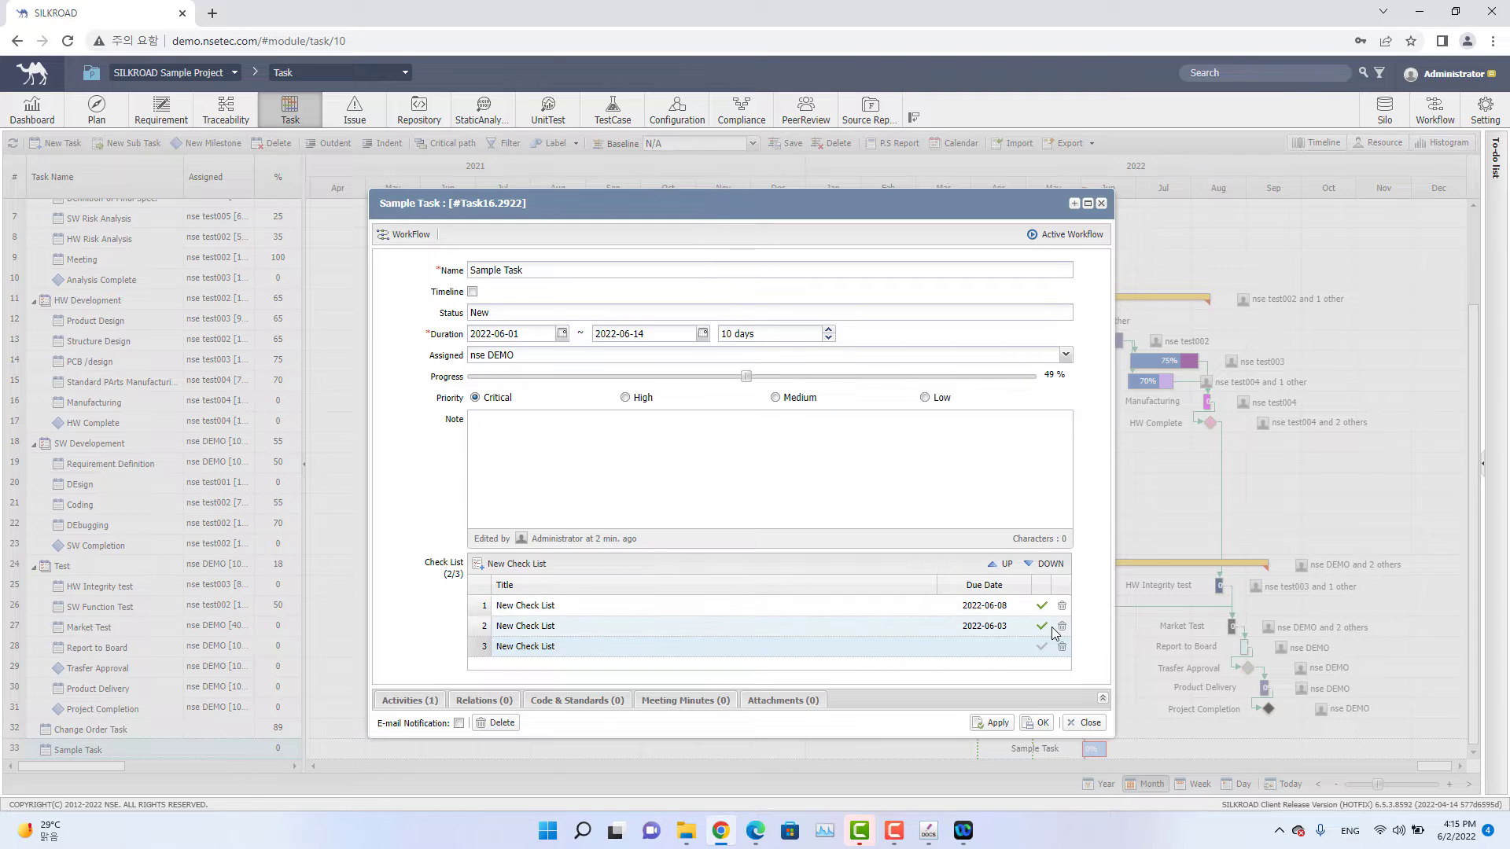
pyautogui.click(1062, 646)
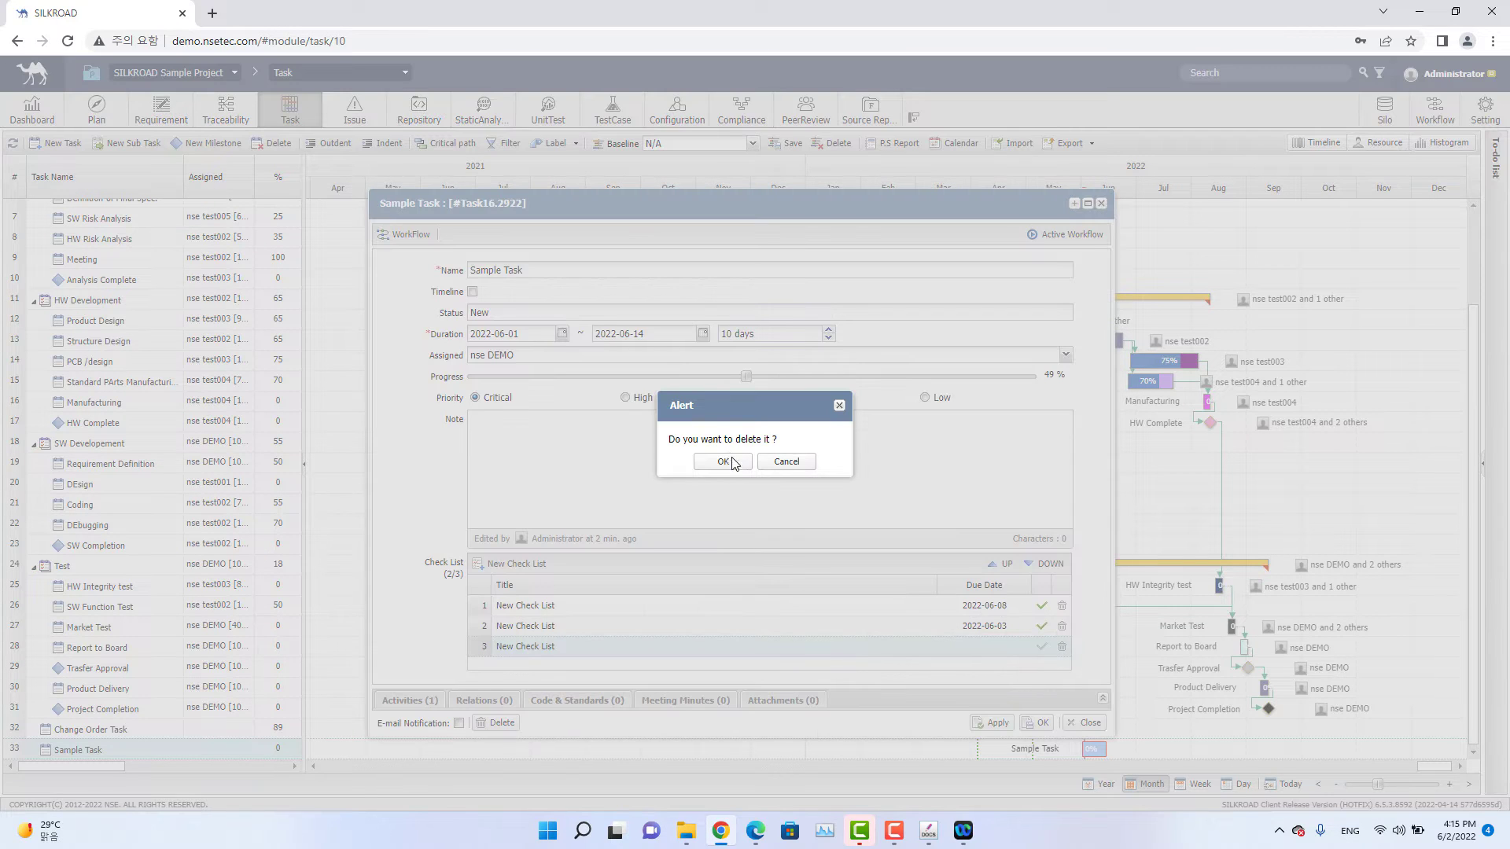
pyautogui.click(727, 464)
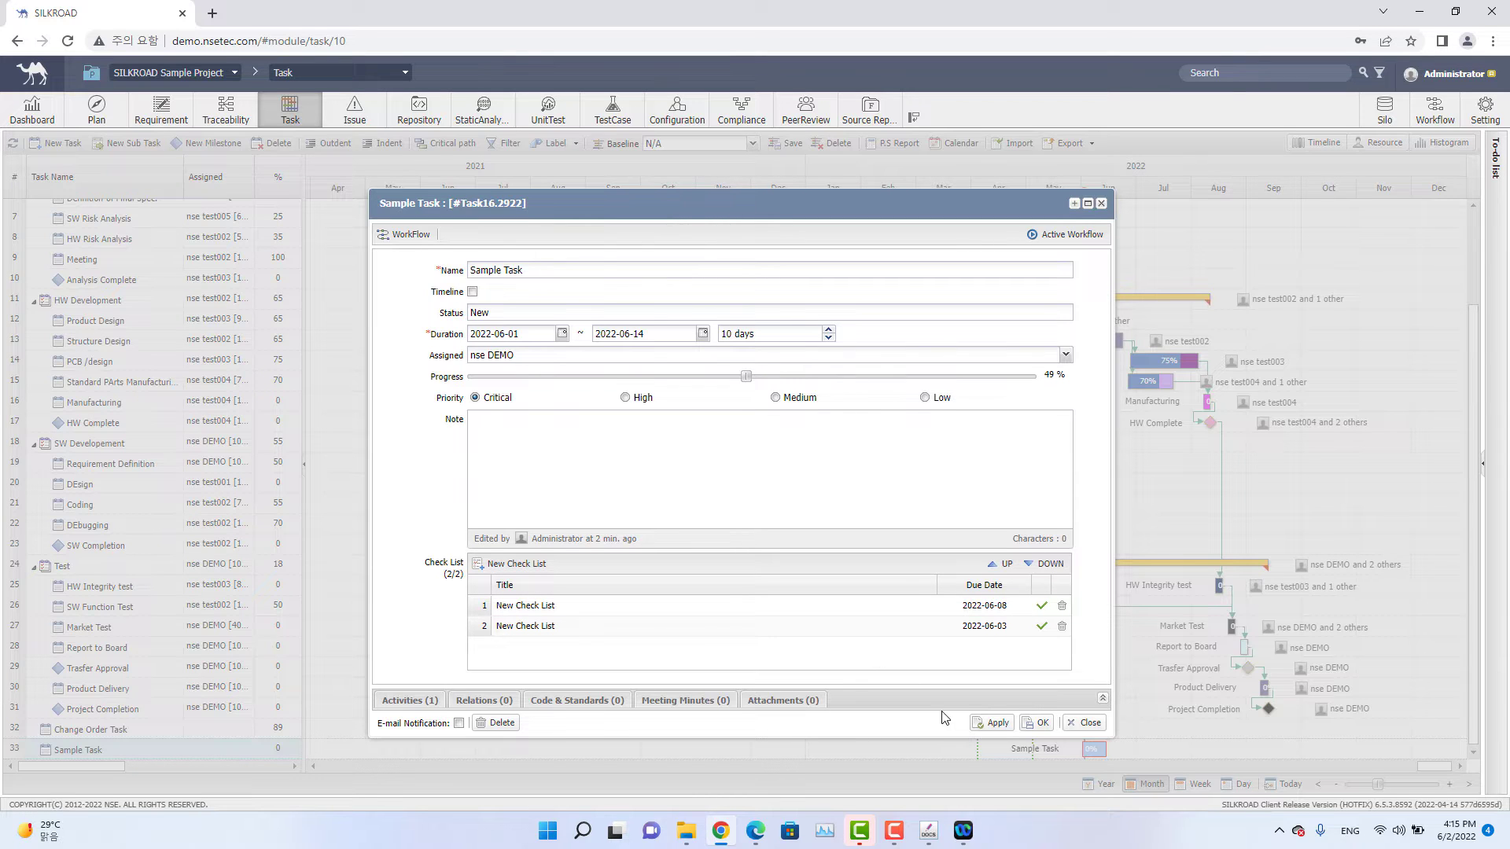
pyautogui.click(1040, 724)
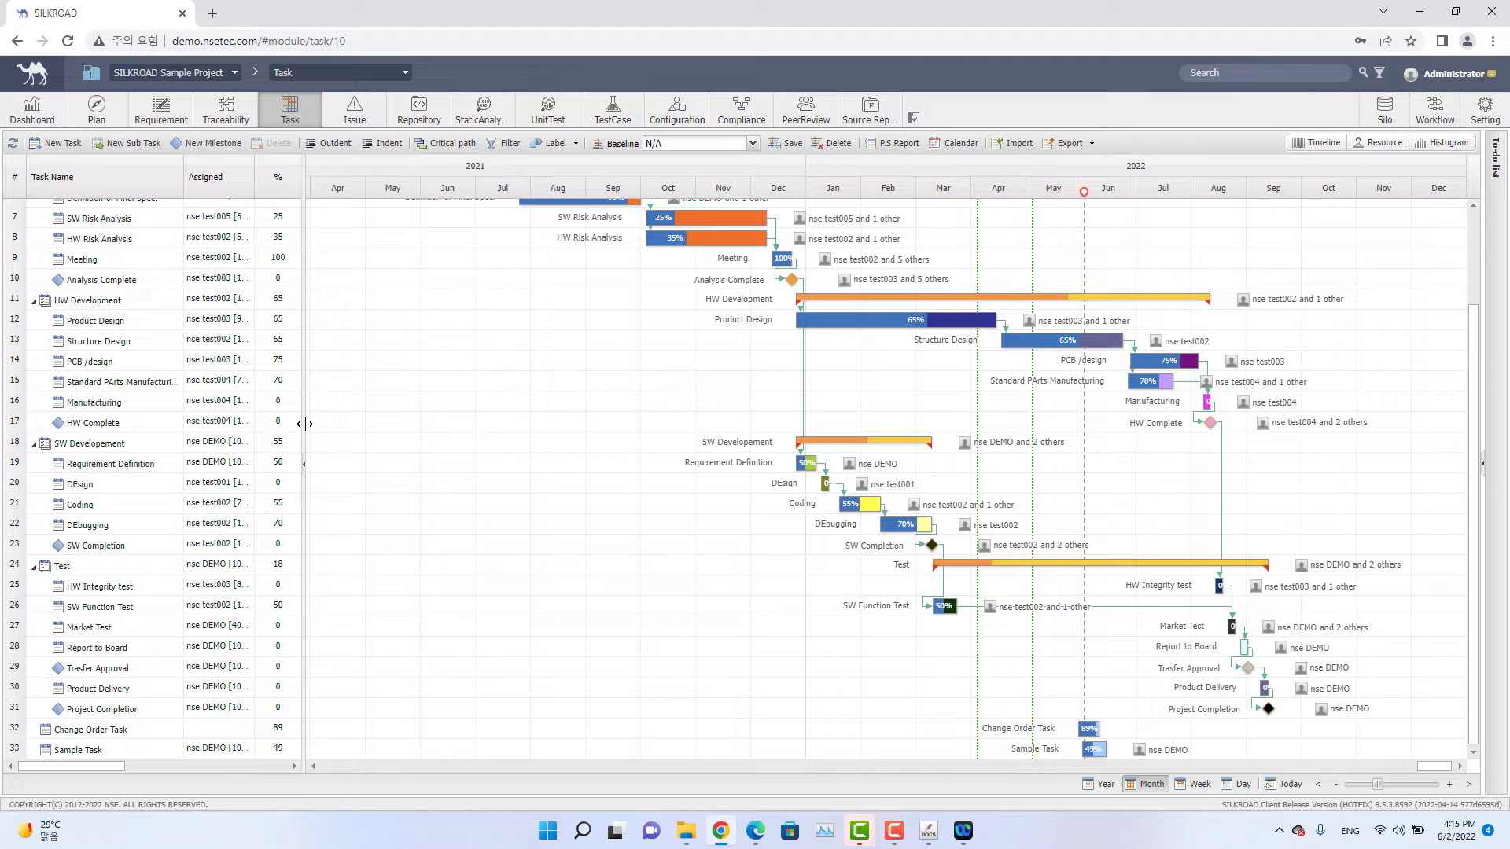
# Widen the task table to show the duration, start, finish, priority, predecessor and planned progress columns.
pyautogui.moveTo(305, 423); pyautogui.dragTo(788, 440)
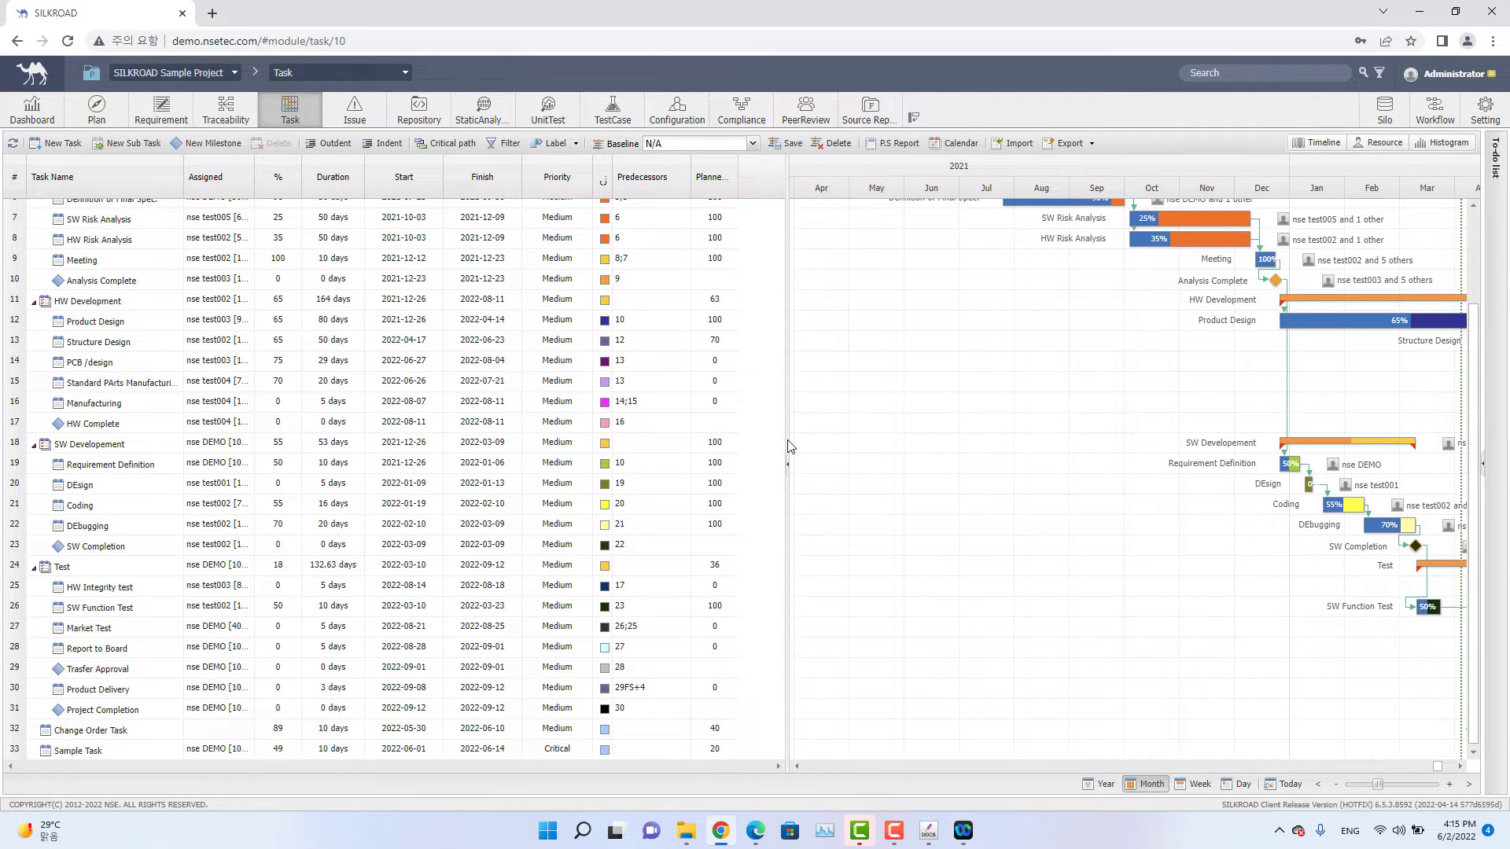
pyautogui.scroll(3, 354, 385)
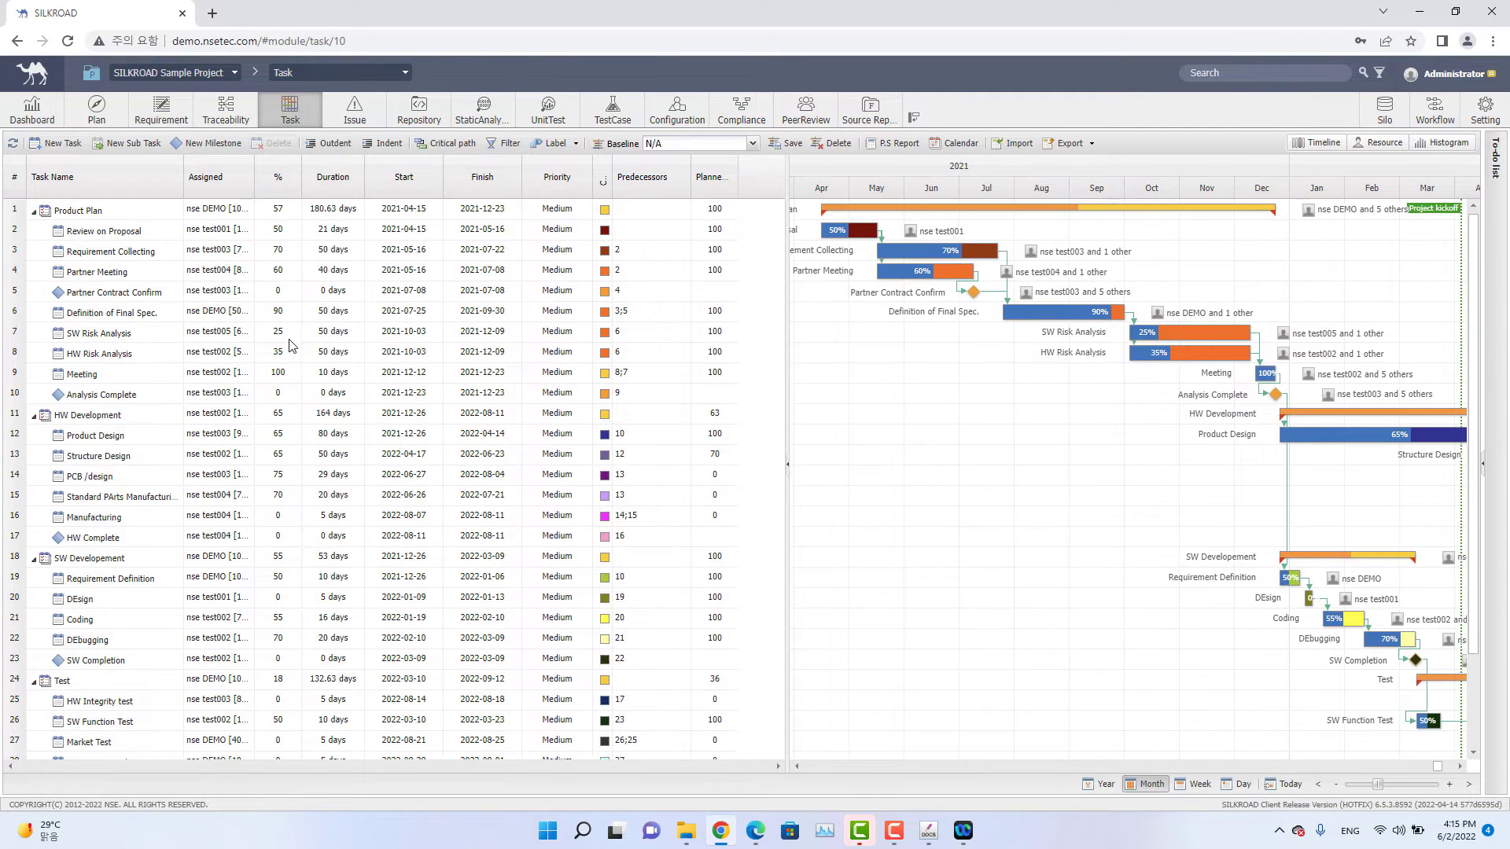
pyautogui.scroll(-3, 212, 298)
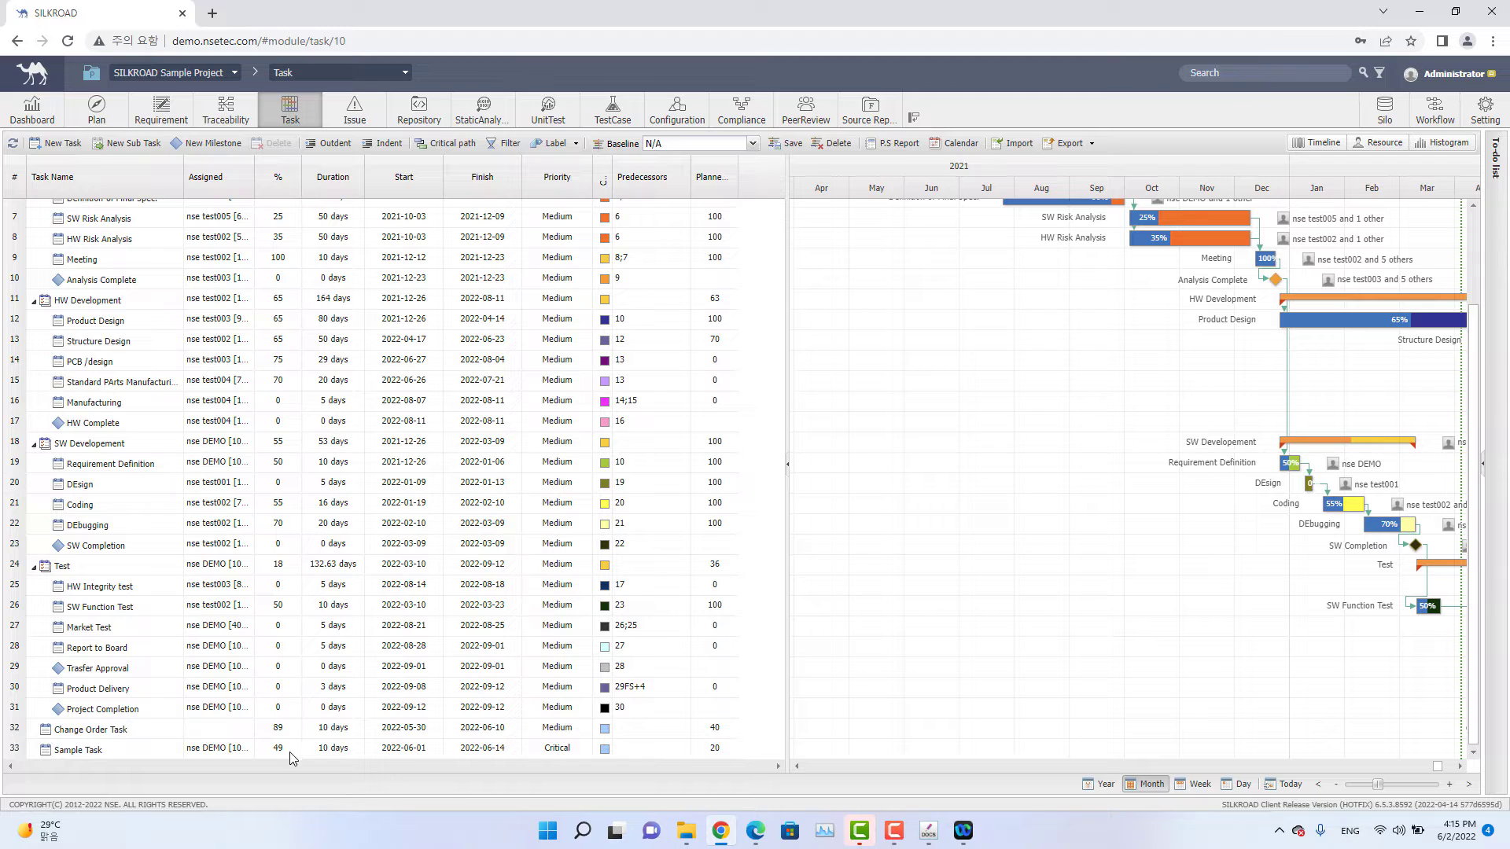
# Set Sample Task's finish date to 2022-06-15 directly in the task table.
pyautogui.click(348, 757)
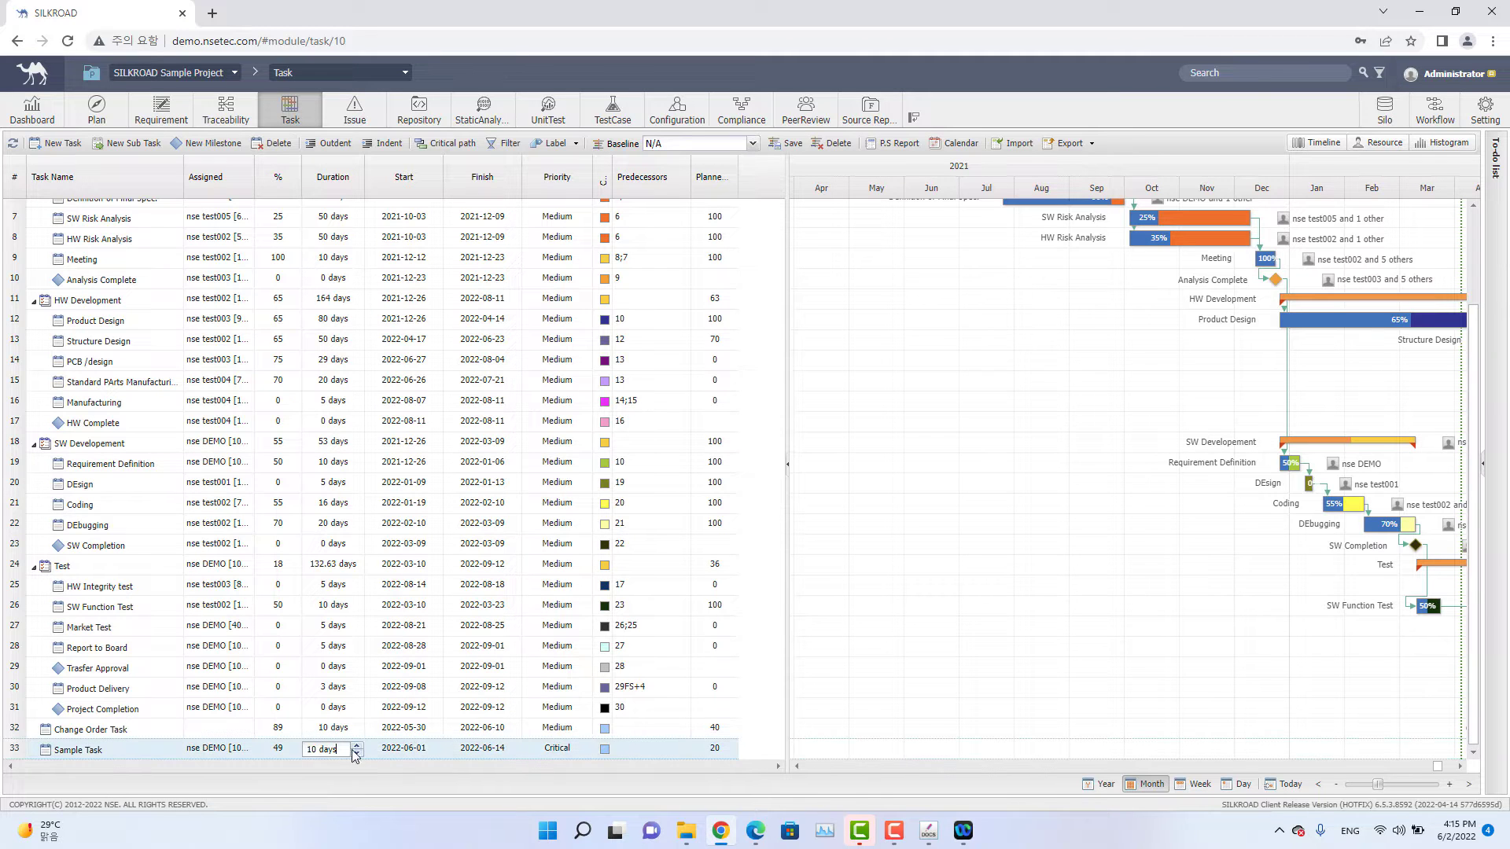
pyautogui.click(423, 753)
pyautogui.click(483, 756)
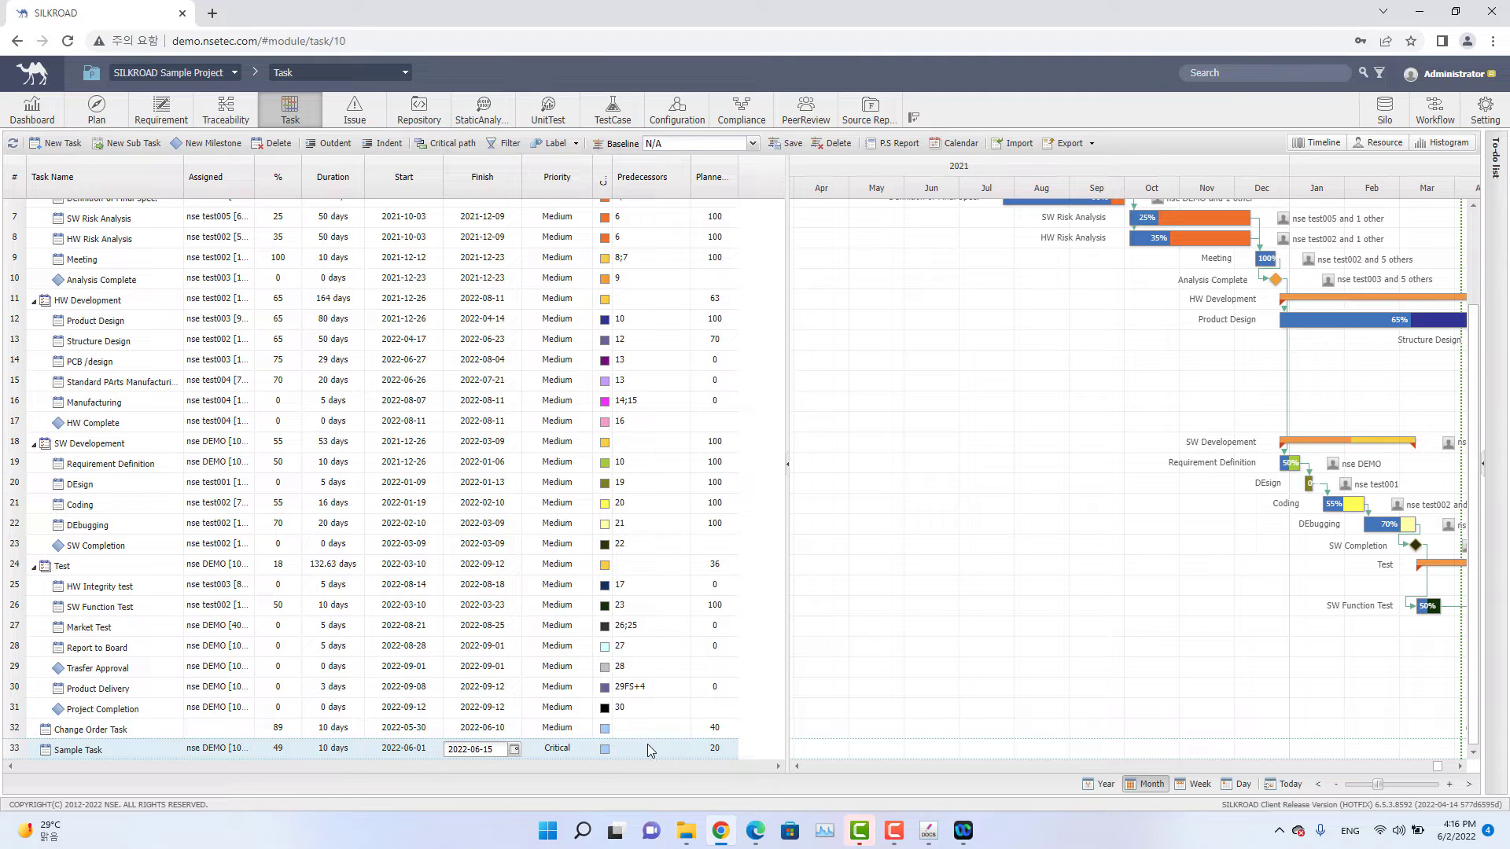
pyautogui.click(619, 749)
# Link the end of Change Order Task to the start of Sample Task in the Gantt chart.
pyautogui.hscroll(5, 1440, 767)
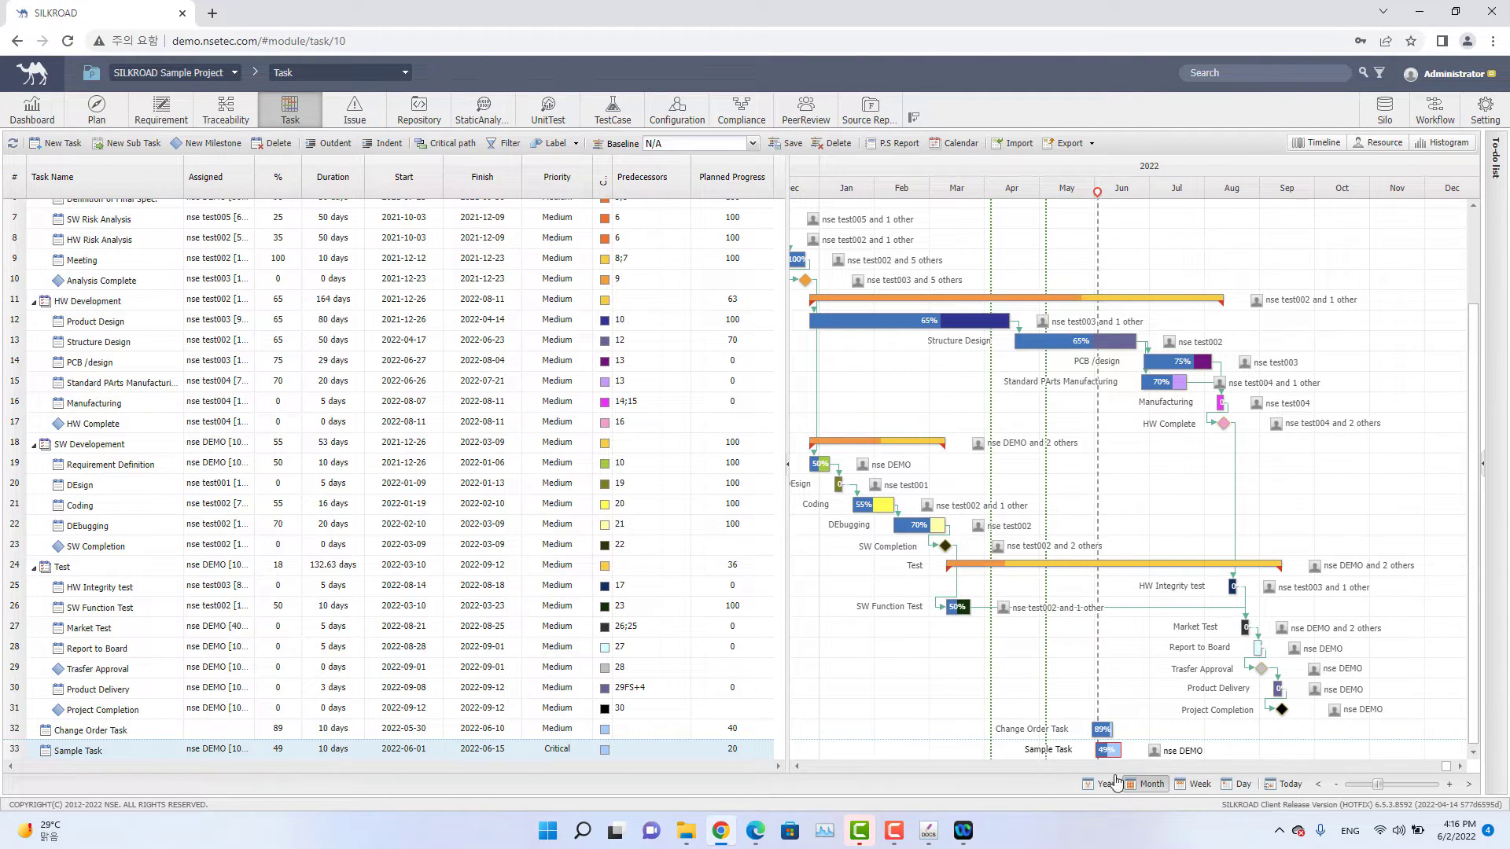
pyautogui.moveTo(1098, 753)
pyautogui.click(1442, 767)
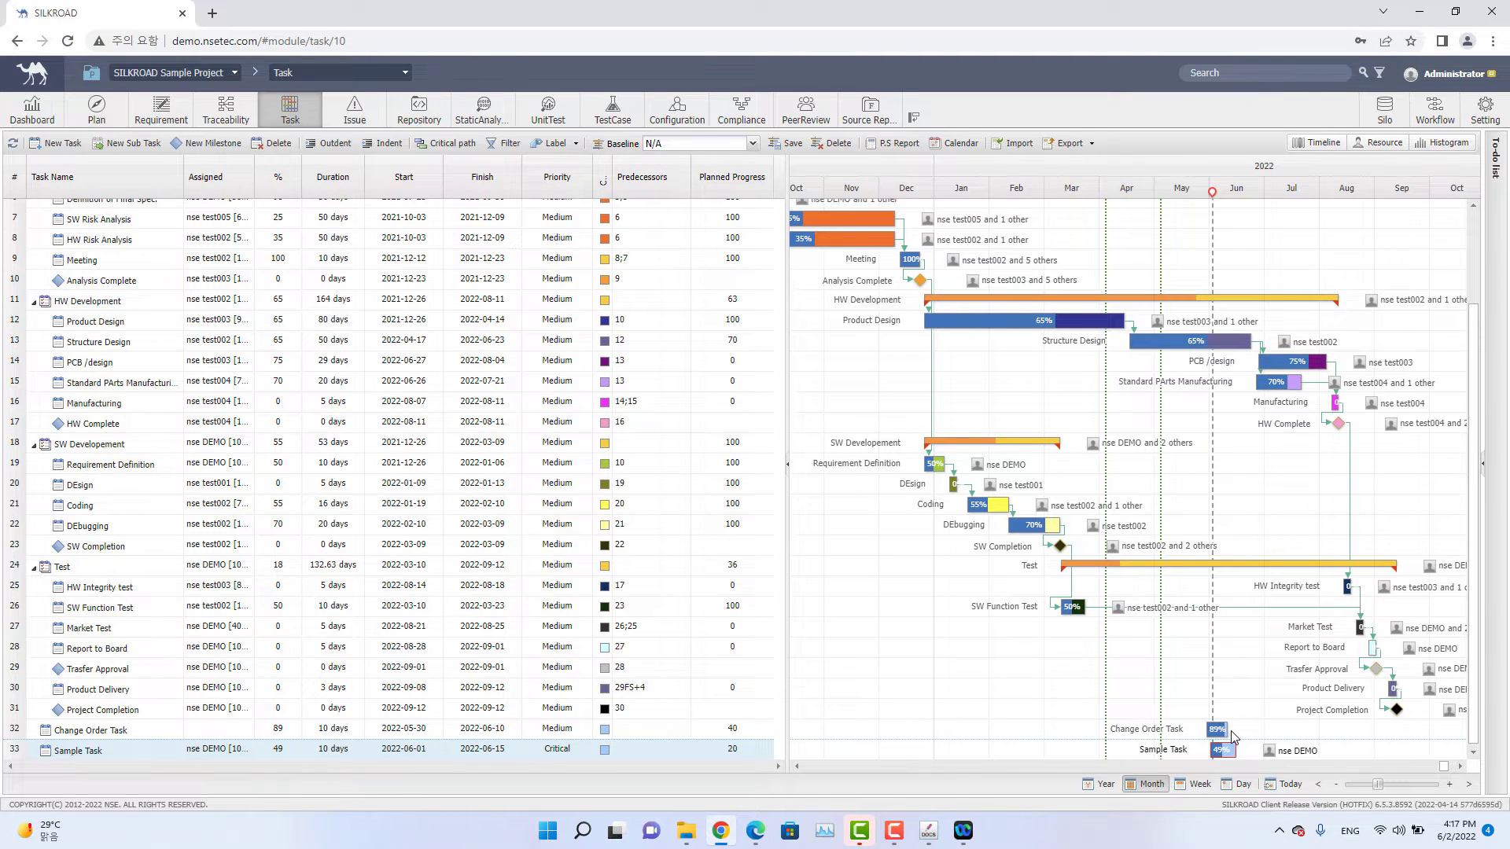
pyautogui.moveTo(1229, 735)
pyautogui.moveTo(1233, 732); pyautogui.dragTo(1207, 756)
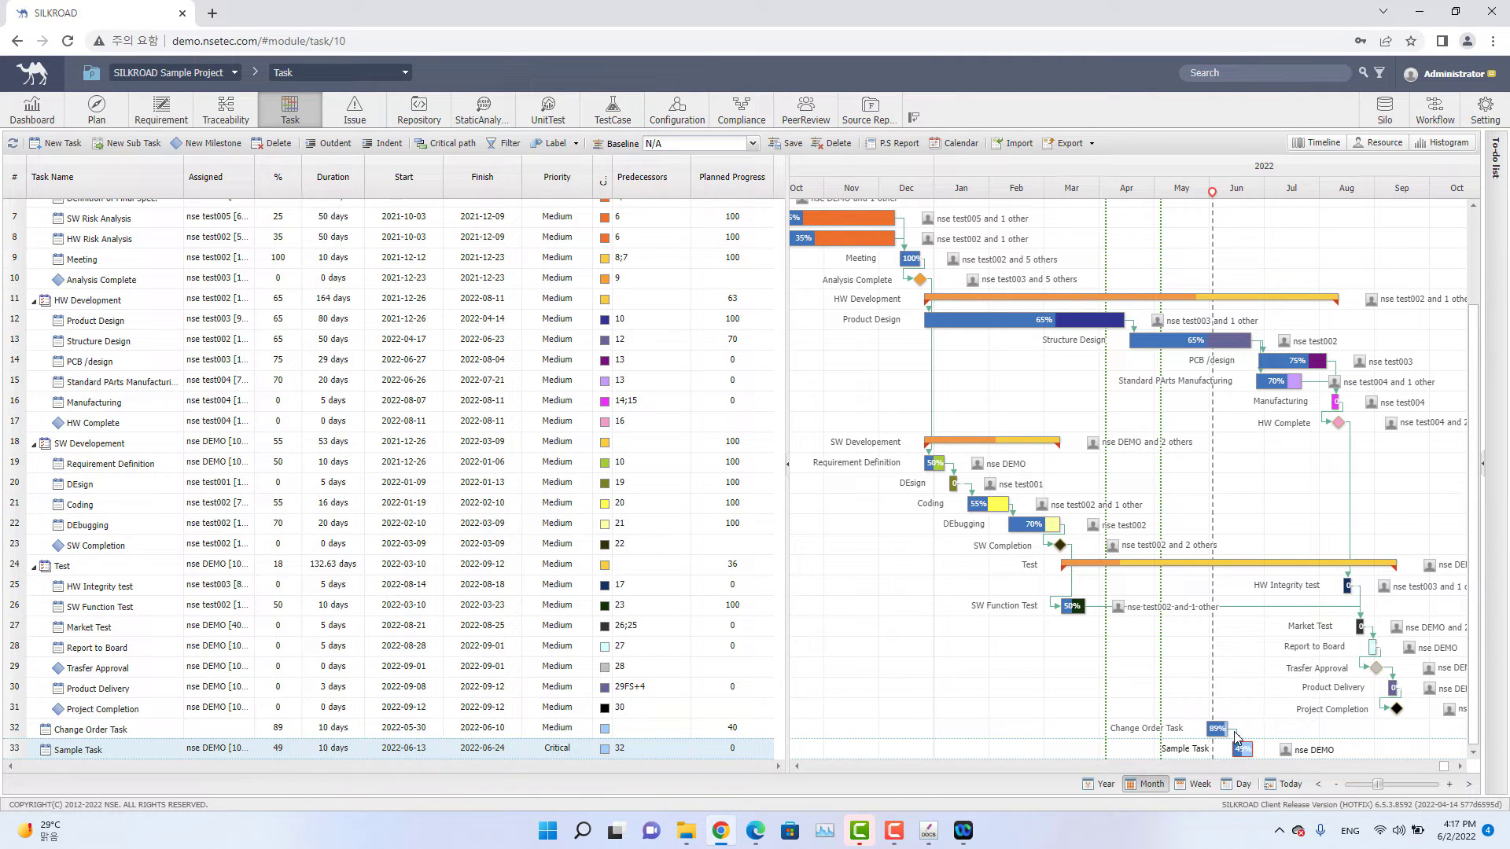
# Examine the new dependency link and the predecessor entries of the Product Delivery, Trasfer Approval and Market Test tasks.
pyautogui.moveTo(1236, 738)
pyautogui.click(624, 691)
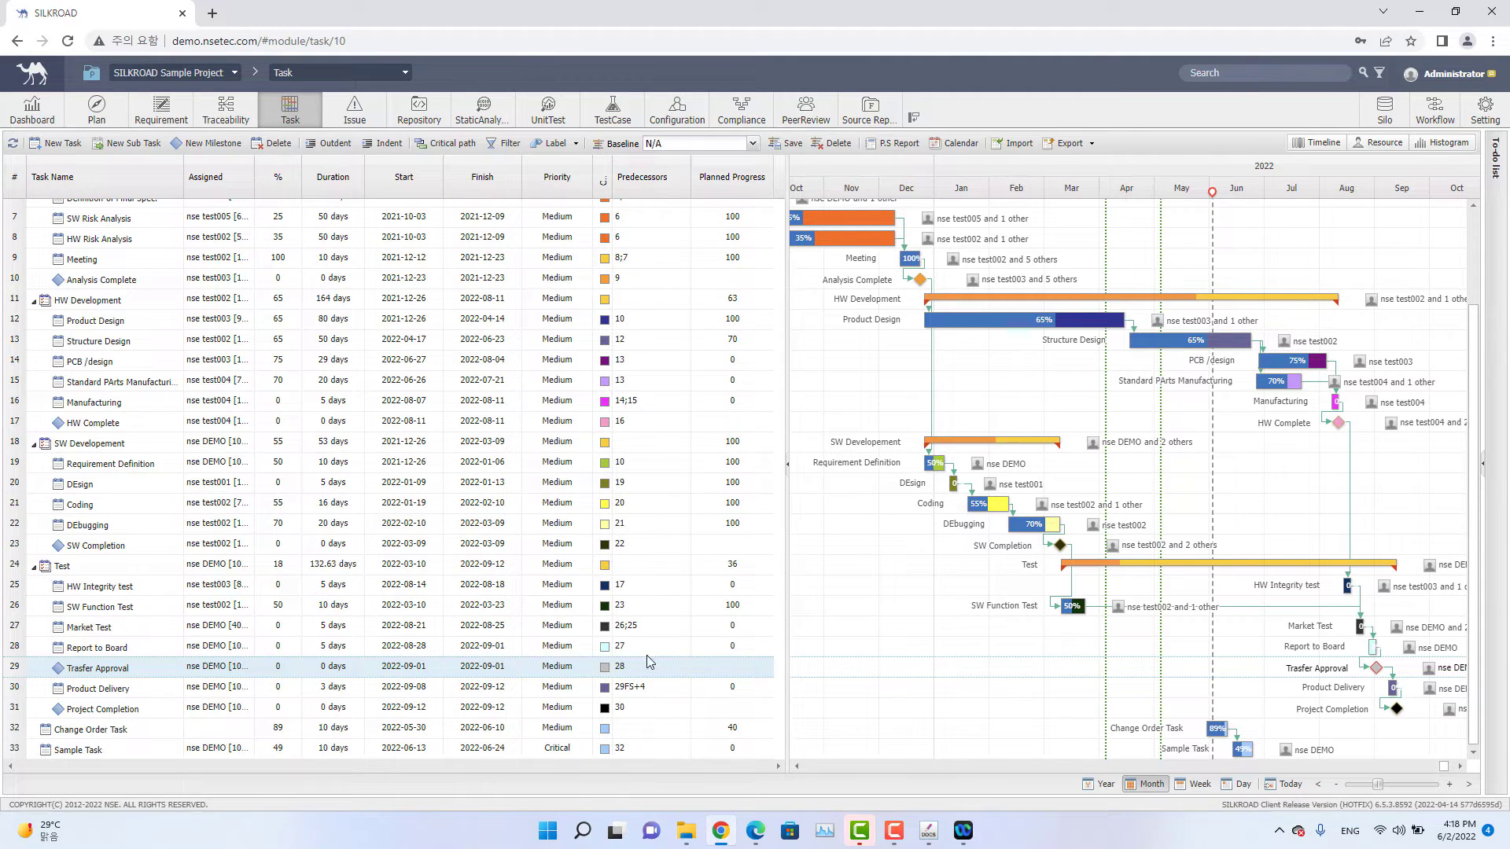
pyautogui.click(631, 631)
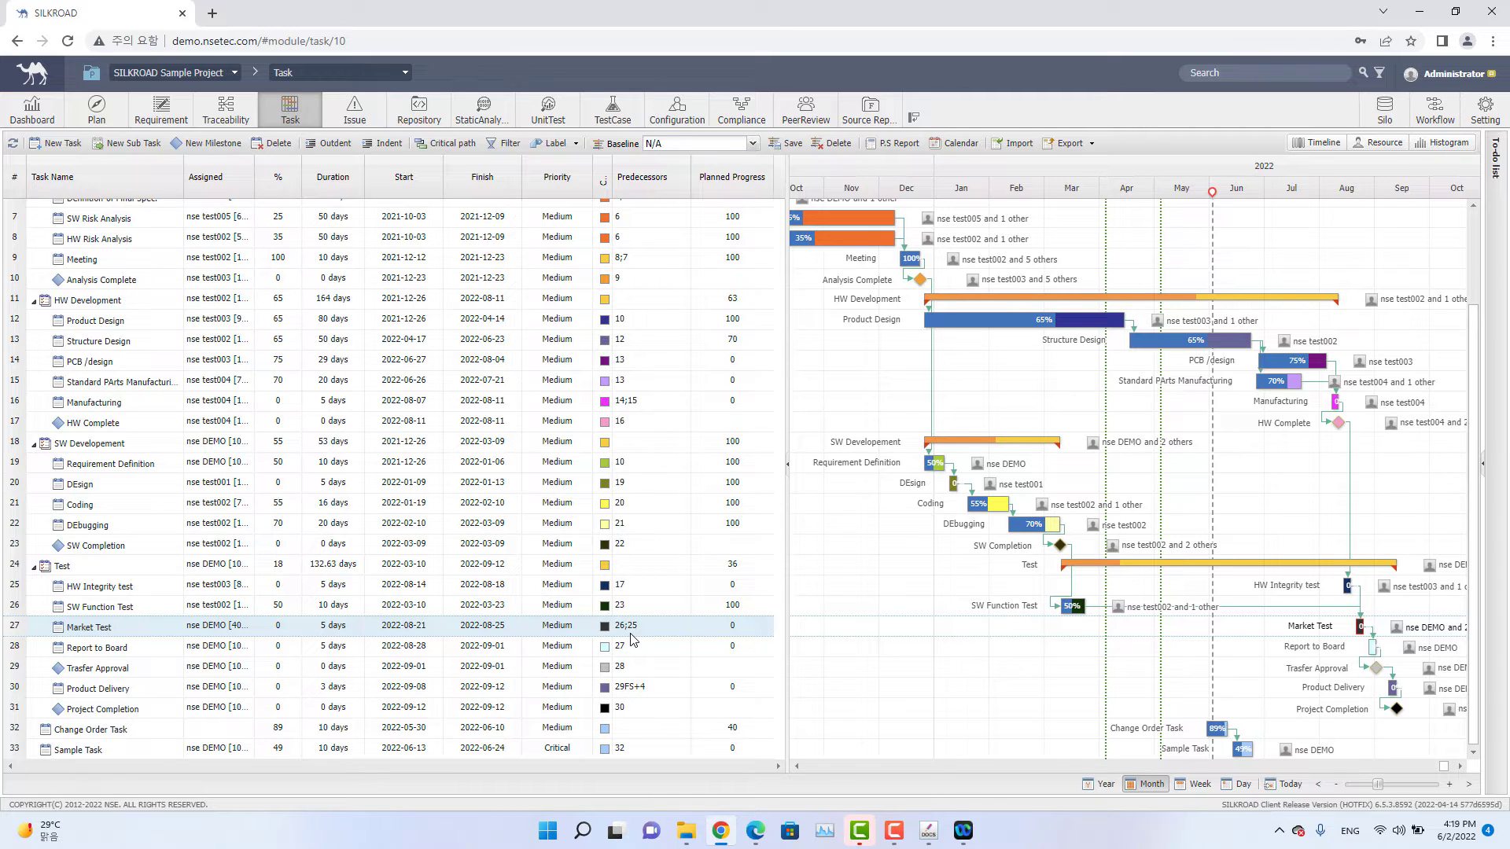
# Switch the Gantt chart to the day scale and add a subtask named Sub under Sample Task.
pyautogui.click(1237, 784)
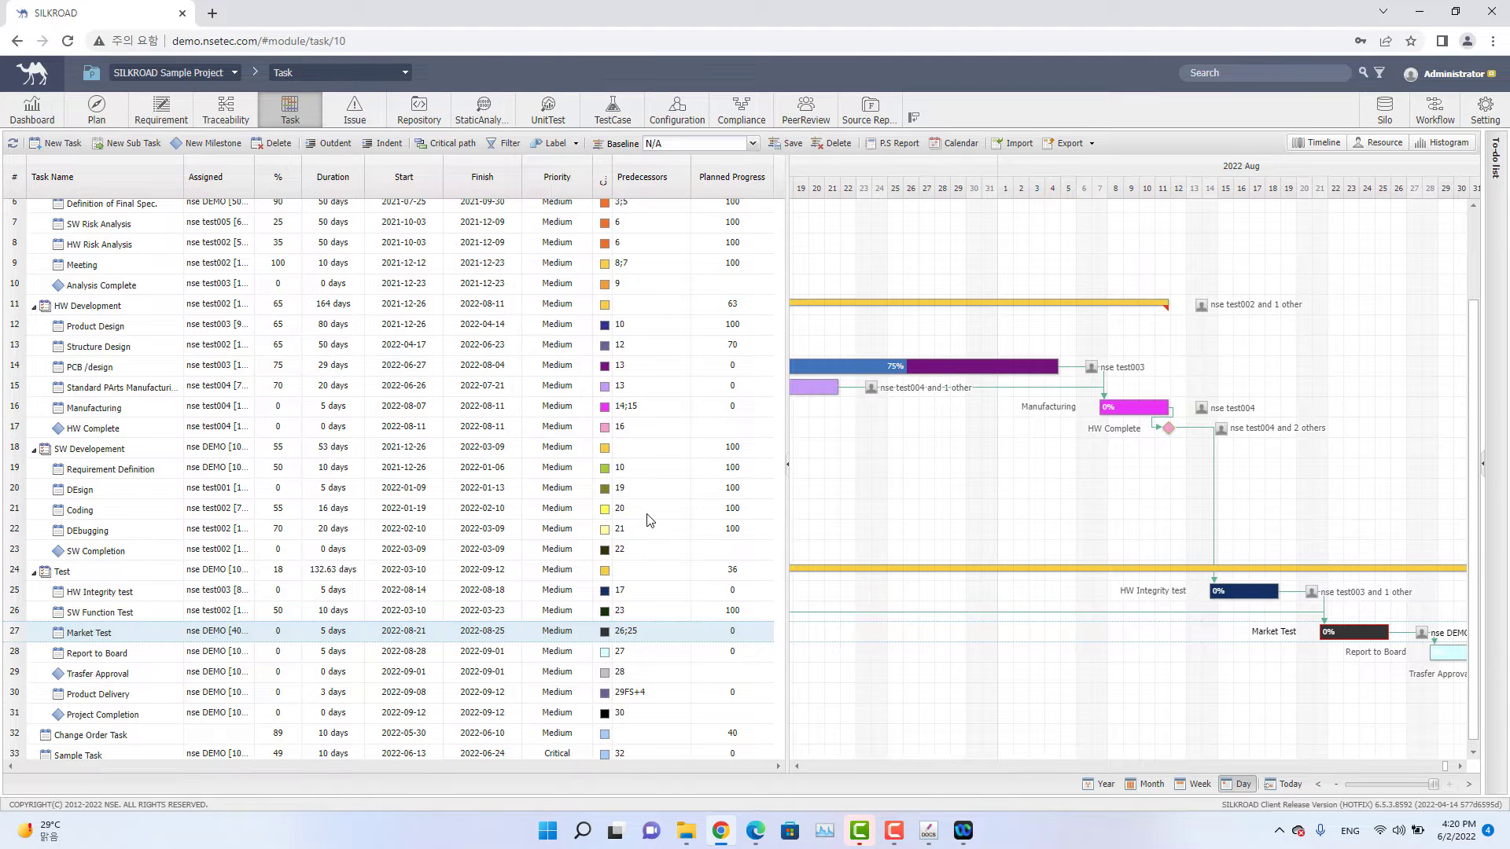
pyautogui.scroll(3, 653, 515)
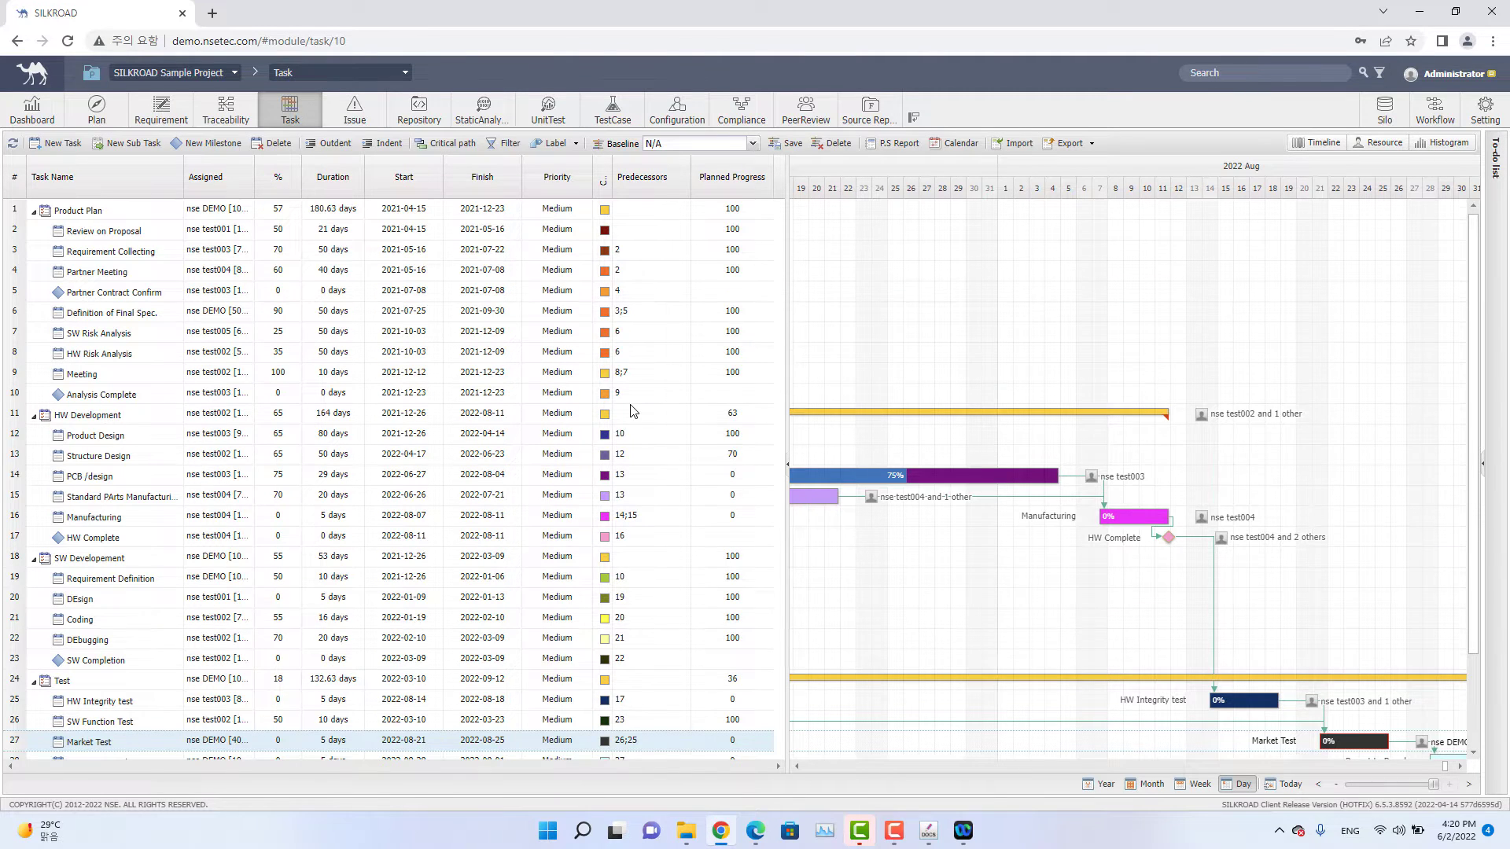
pyautogui.scroll(-3, 85, 738)
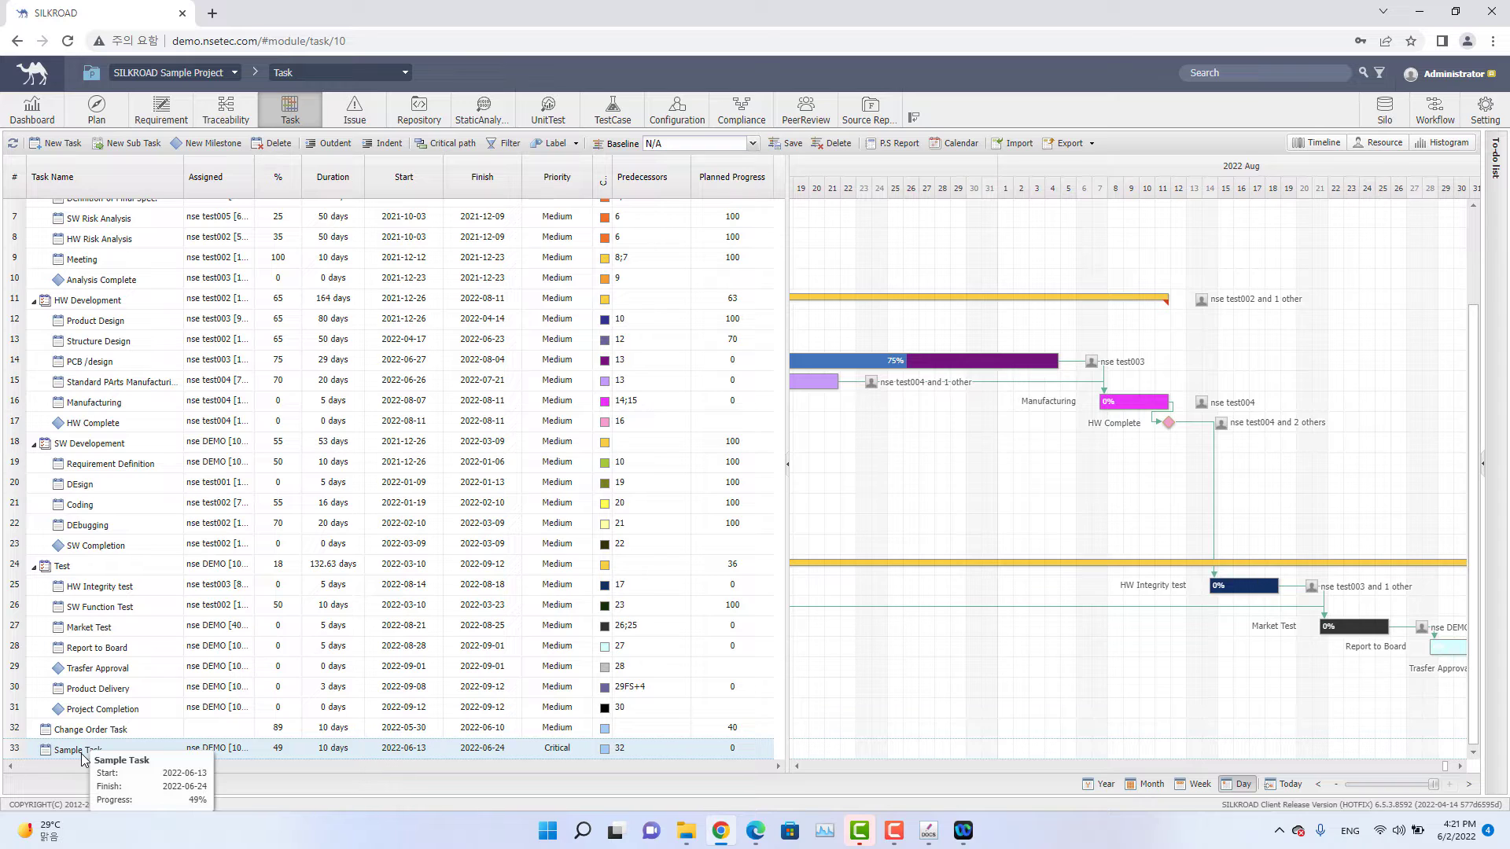
pyautogui.click(130, 147)
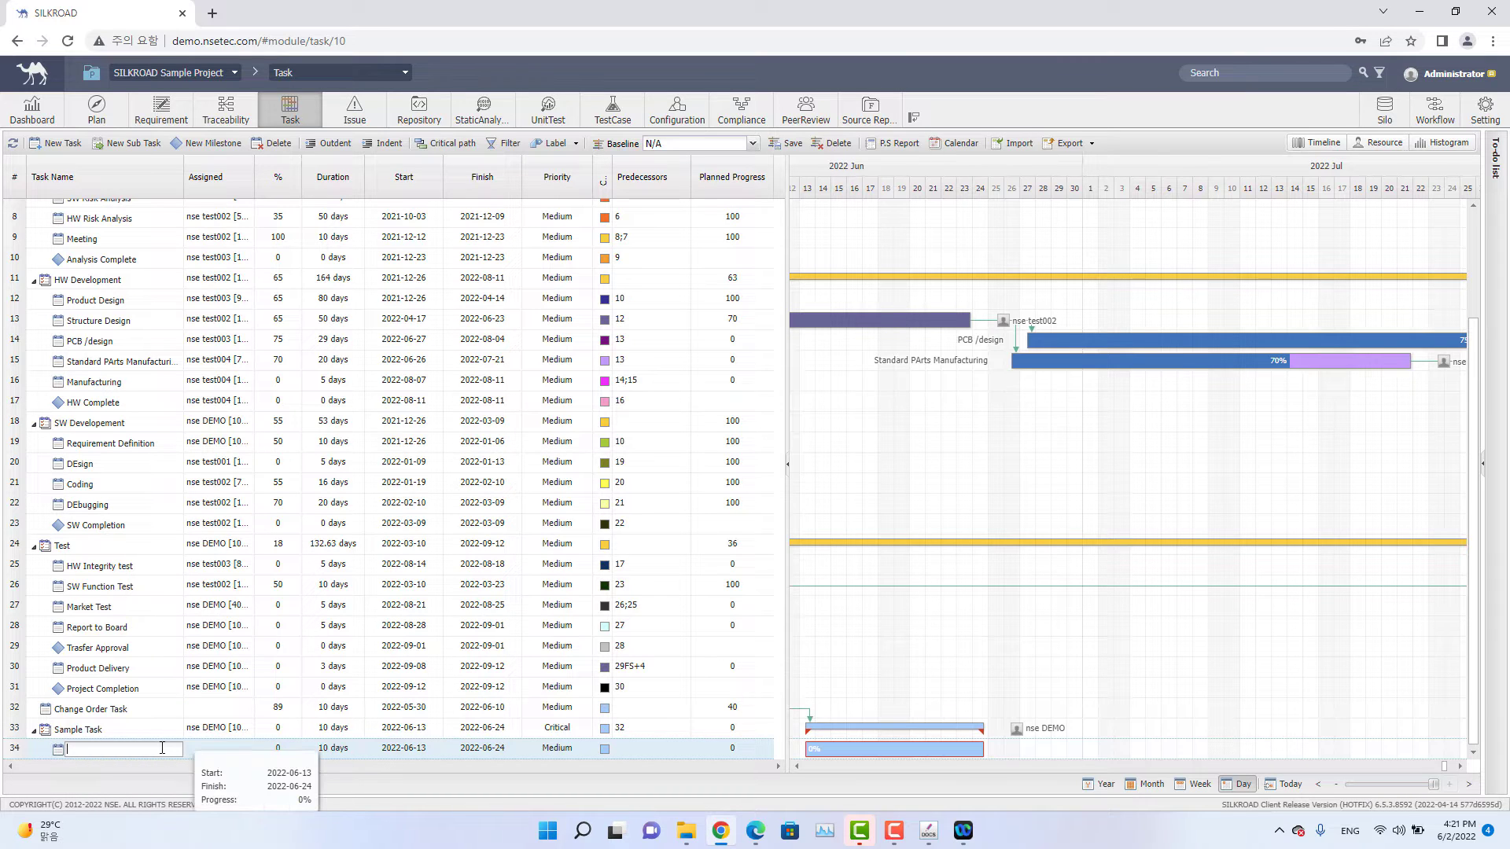
pyautogui.write('ub')
pyautogui.press('Return')
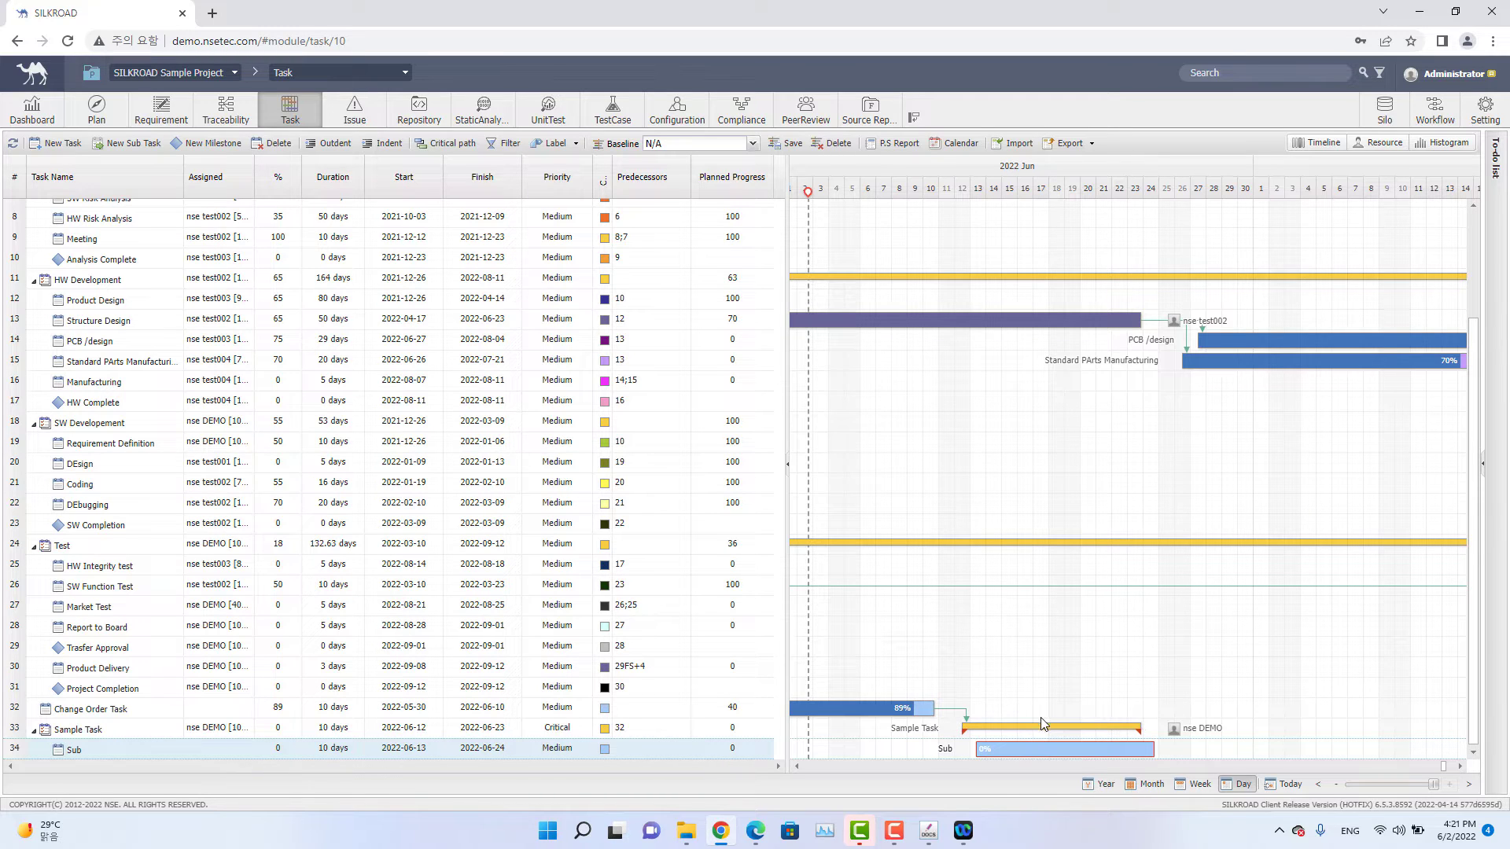
# Add a second subtask named Sub 2 under Sample Task and move its Gantt bar to run from 2022-06-24 to 2022-07-07.
pyautogui.moveTo(1040, 724)
pyautogui.click(87, 731)
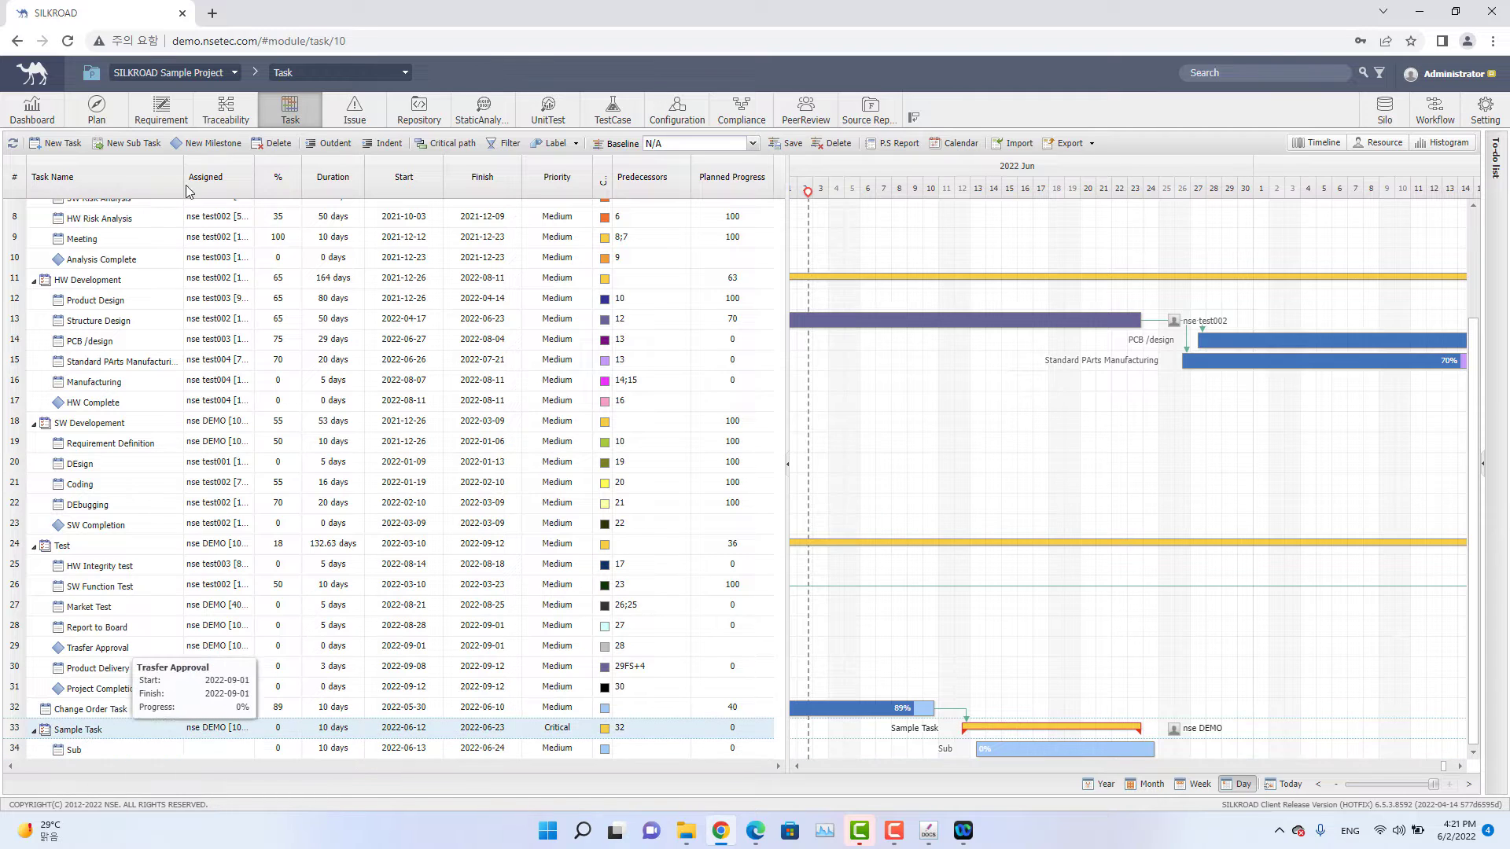
pyautogui.click(143, 151)
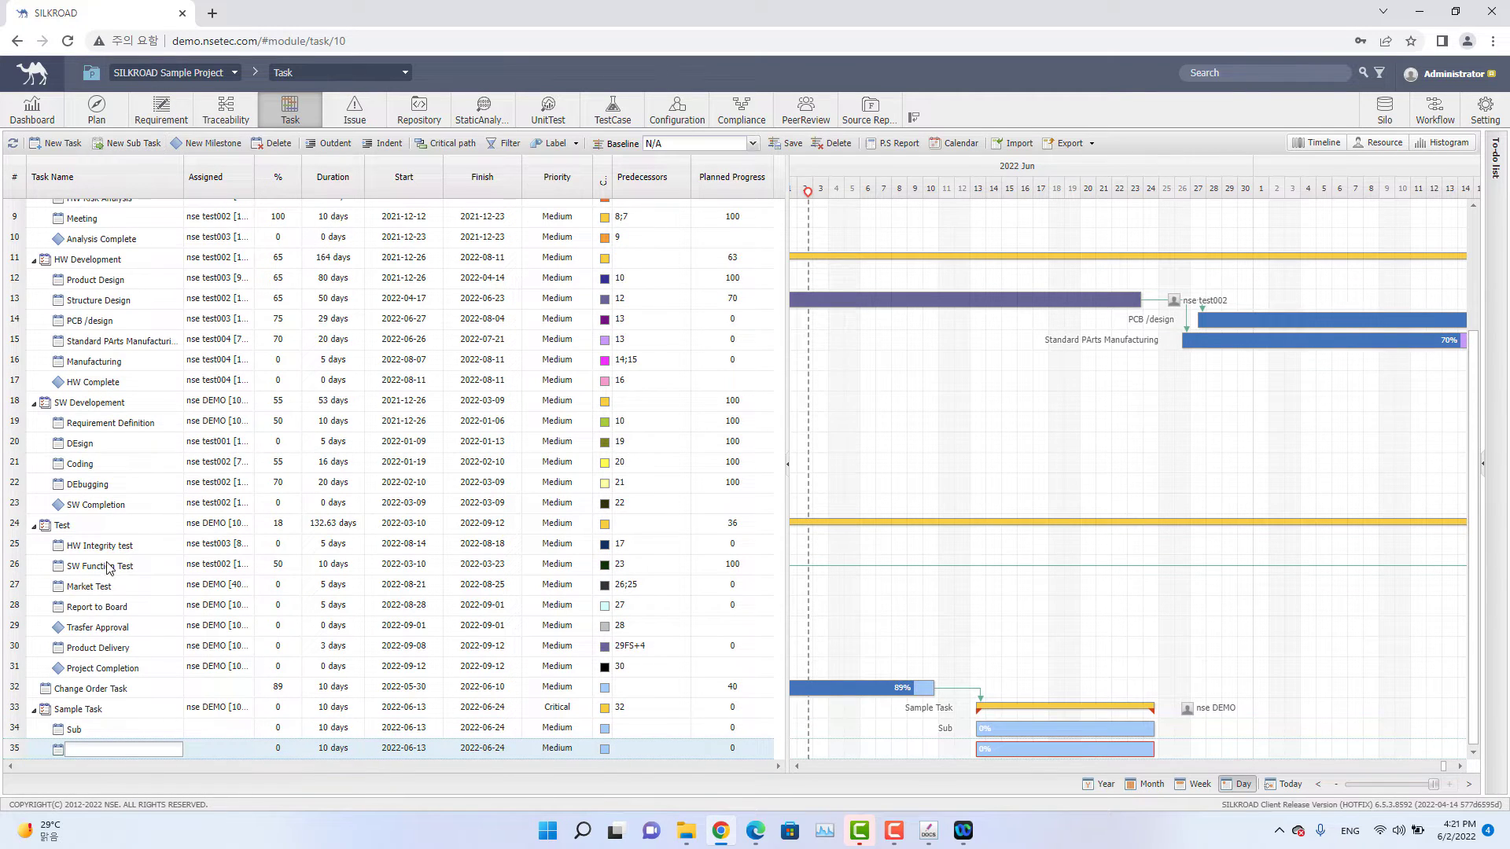
pyautogui.write('Sub')
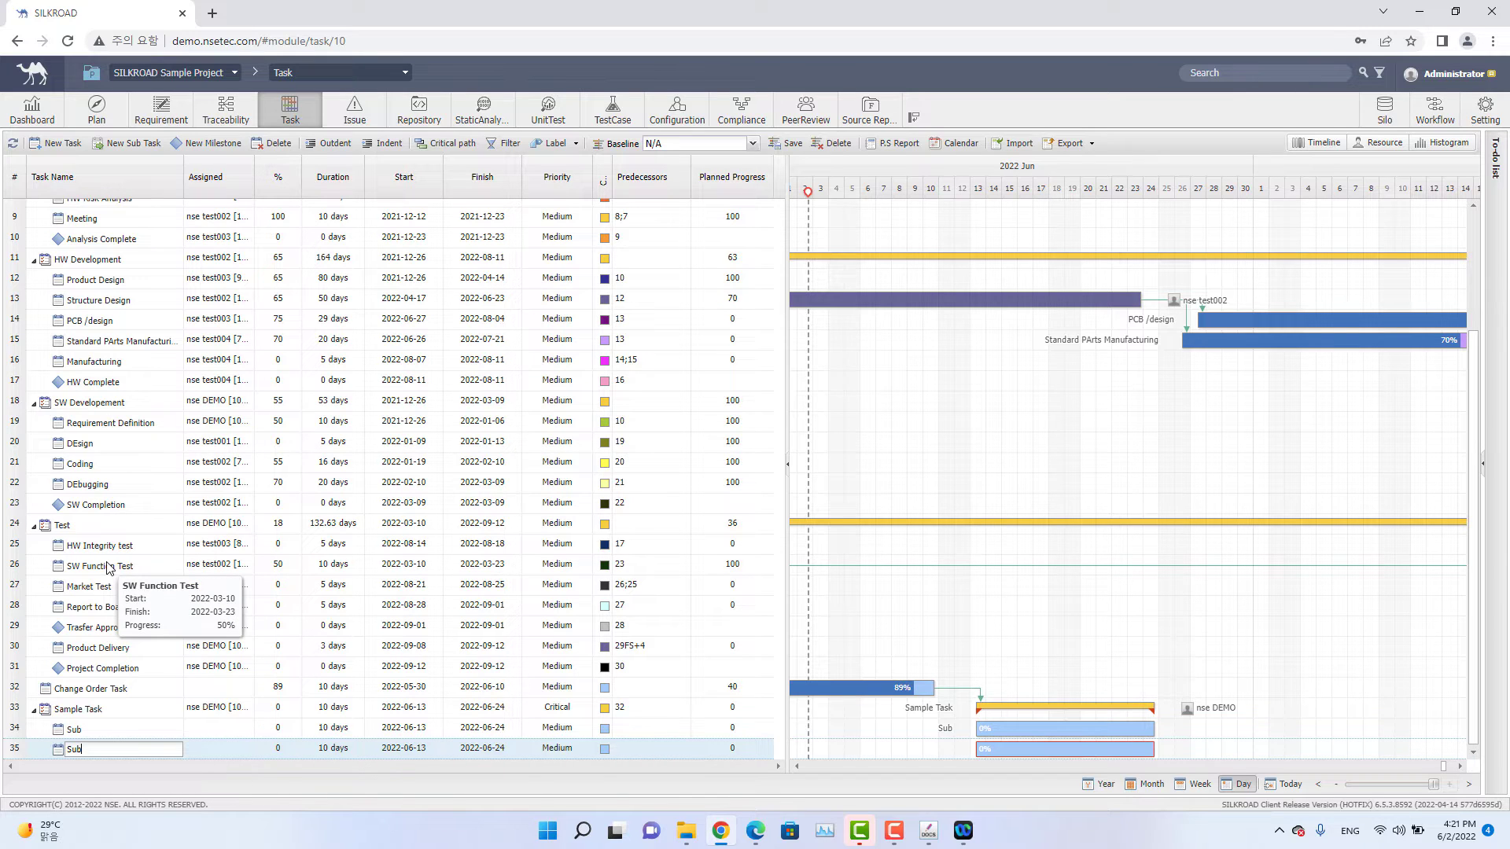
pyautogui.write(' 1')
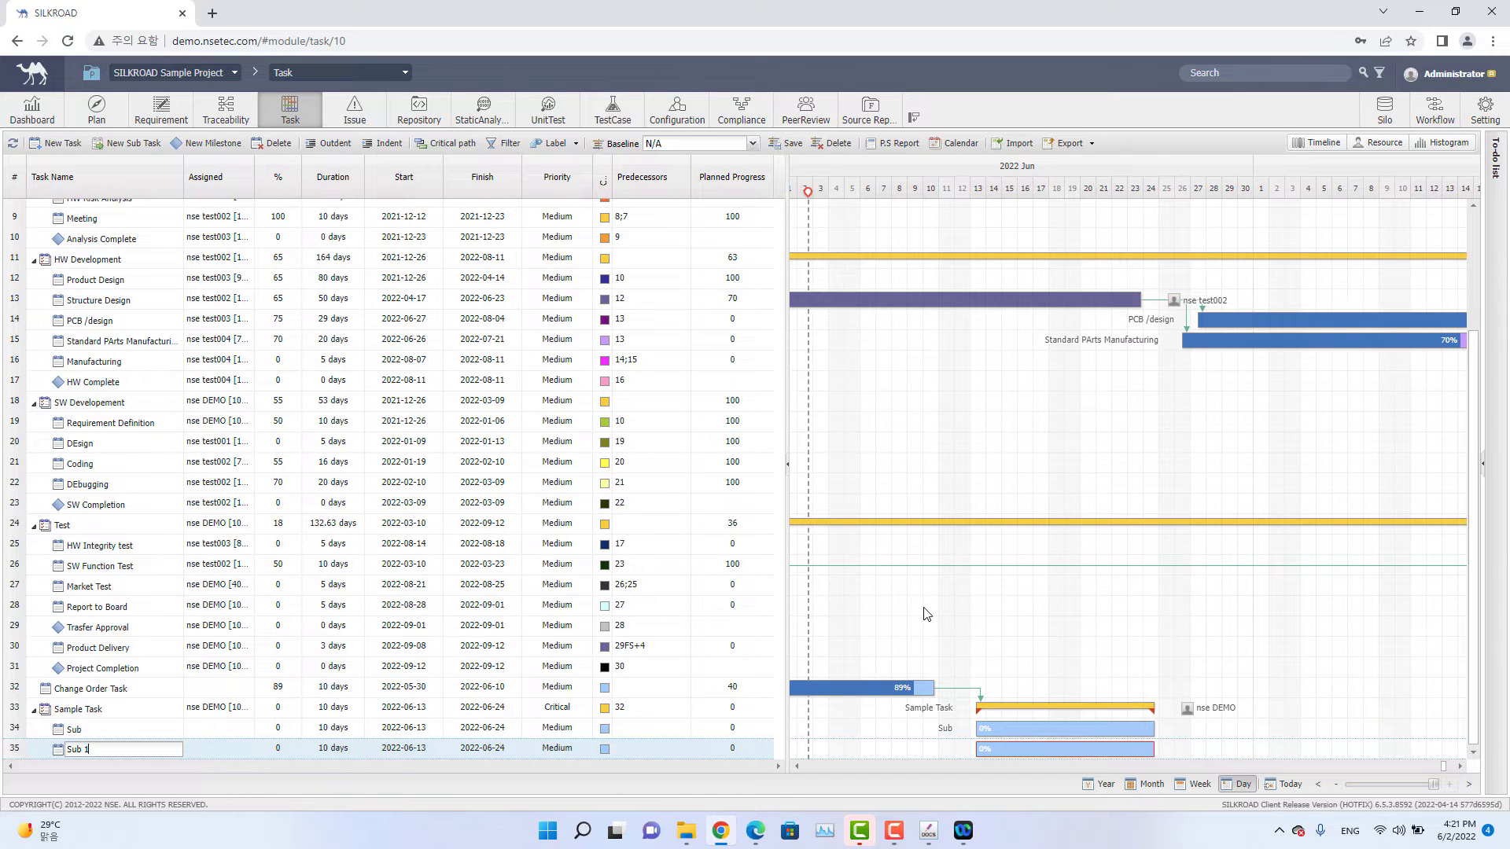
pyautogui.click(923, 607)
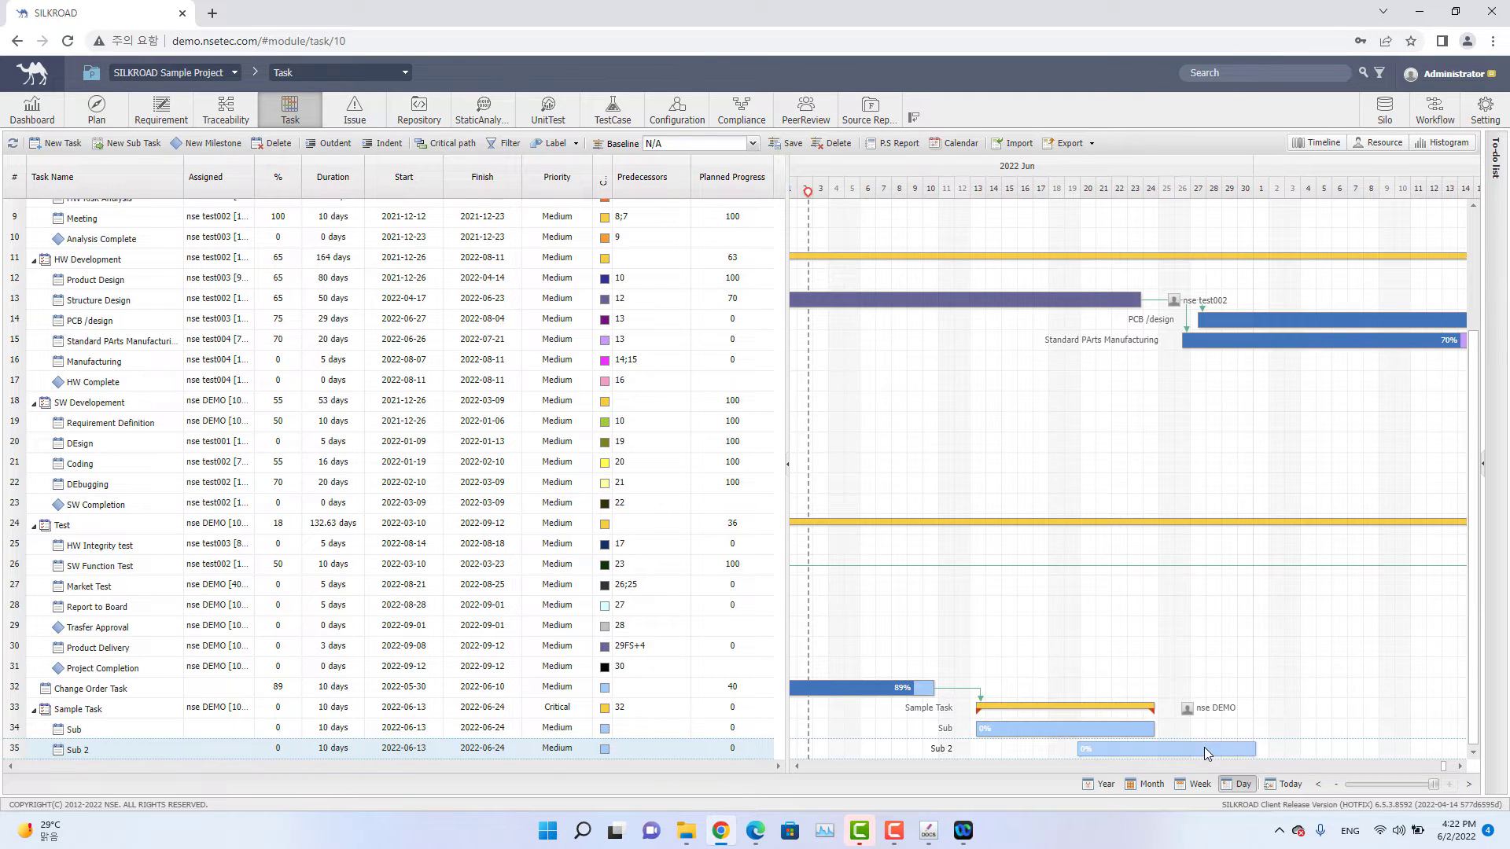
pyautogui.moveTo(1046, 749); pyautogui.dragTo(1244, 749)
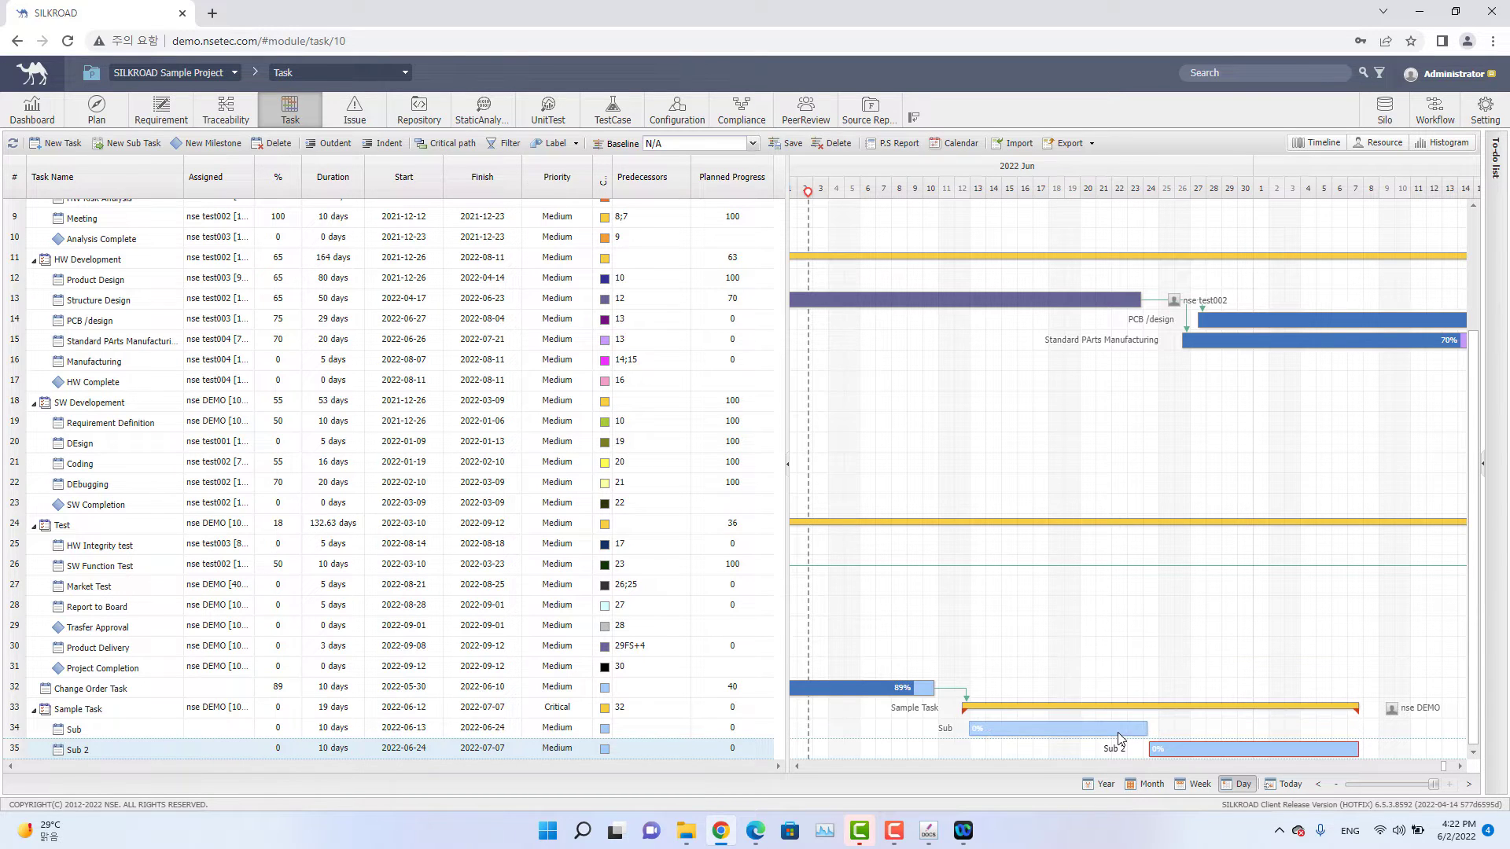
# Add a milestone named Event under Sample Task, alongside the Sub and Sub 2 subtasks.
pyautogui.click(1036, 731)
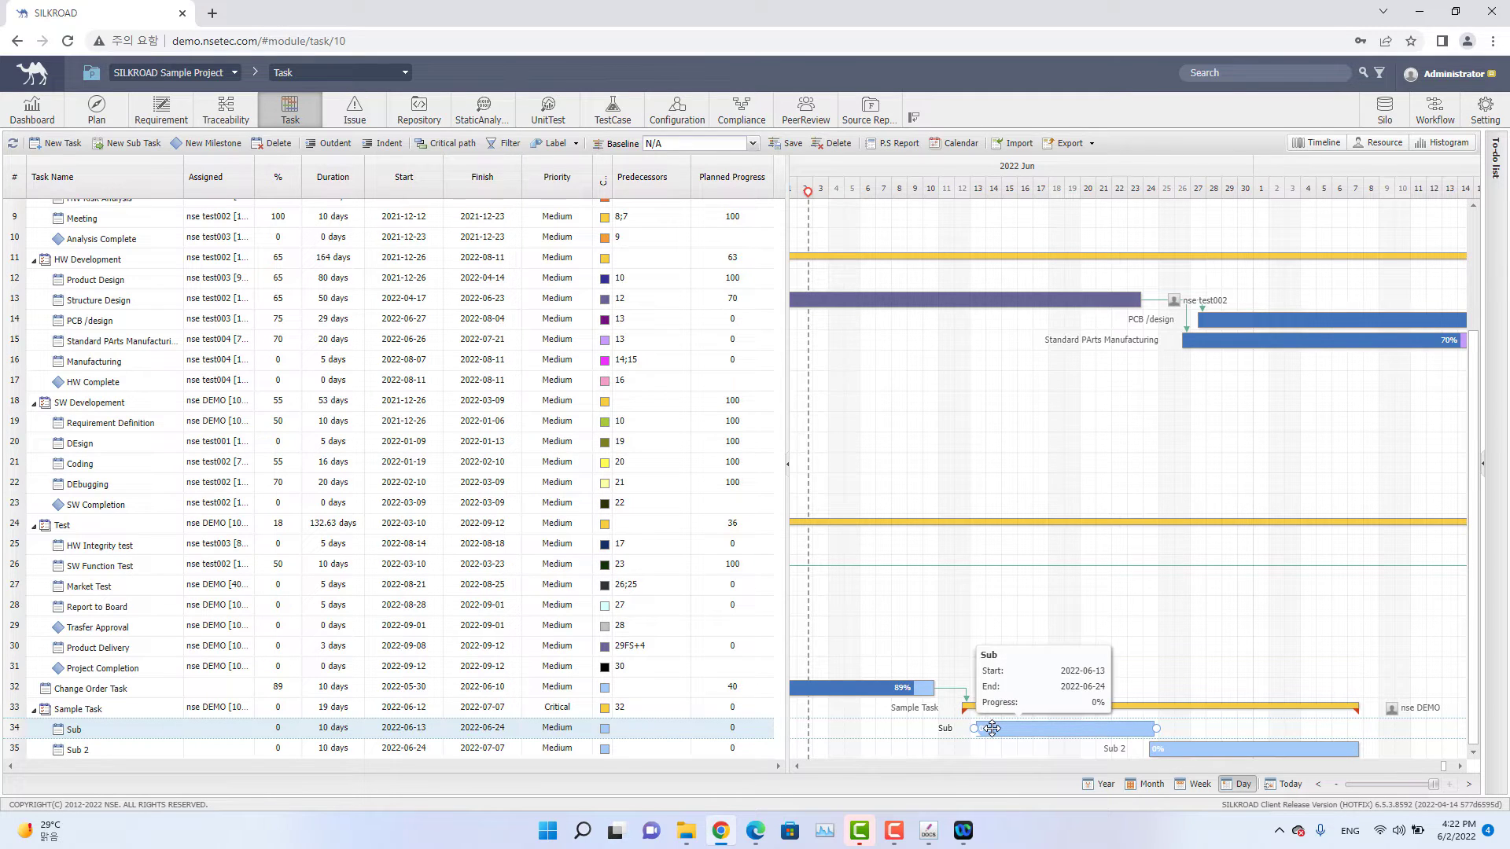
pyautogui.click(231, 151)
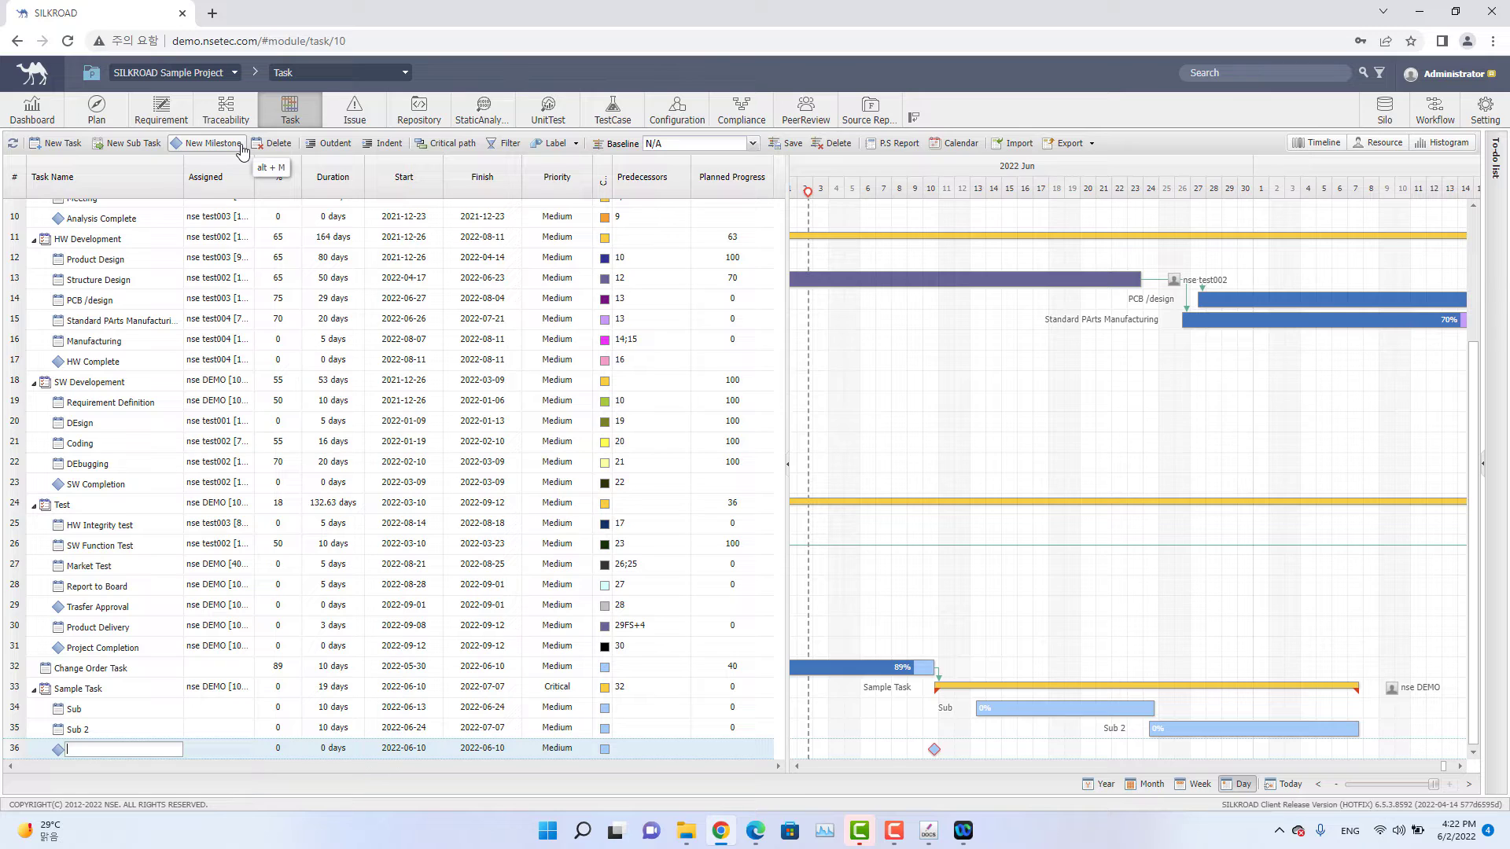
pyautogui.write('Event')
pyautogui.press('Return')
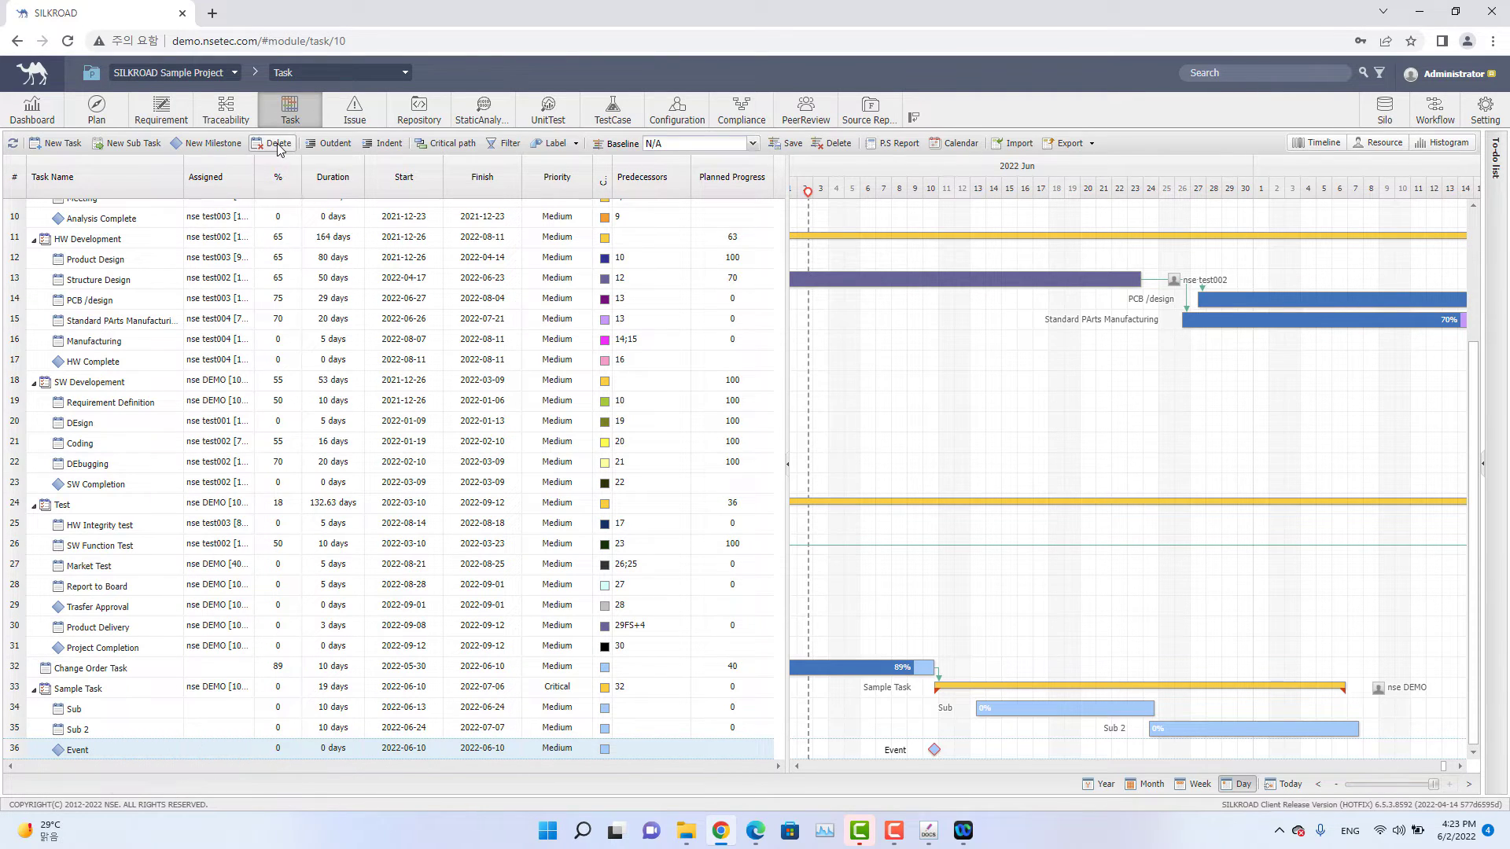
pyautogui.click(89, 691)
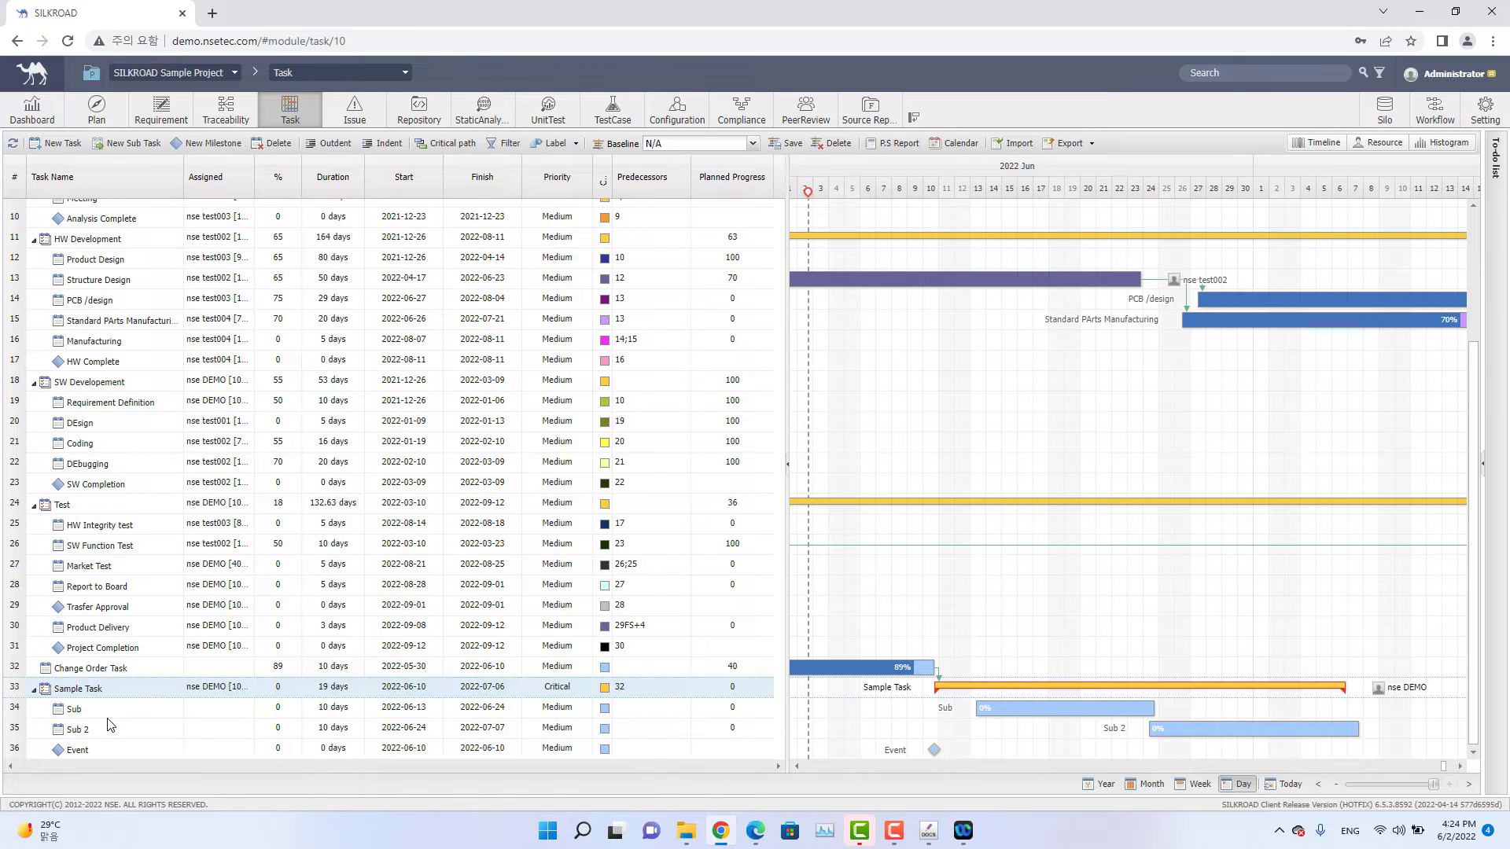
pyautogui.press('Delete')
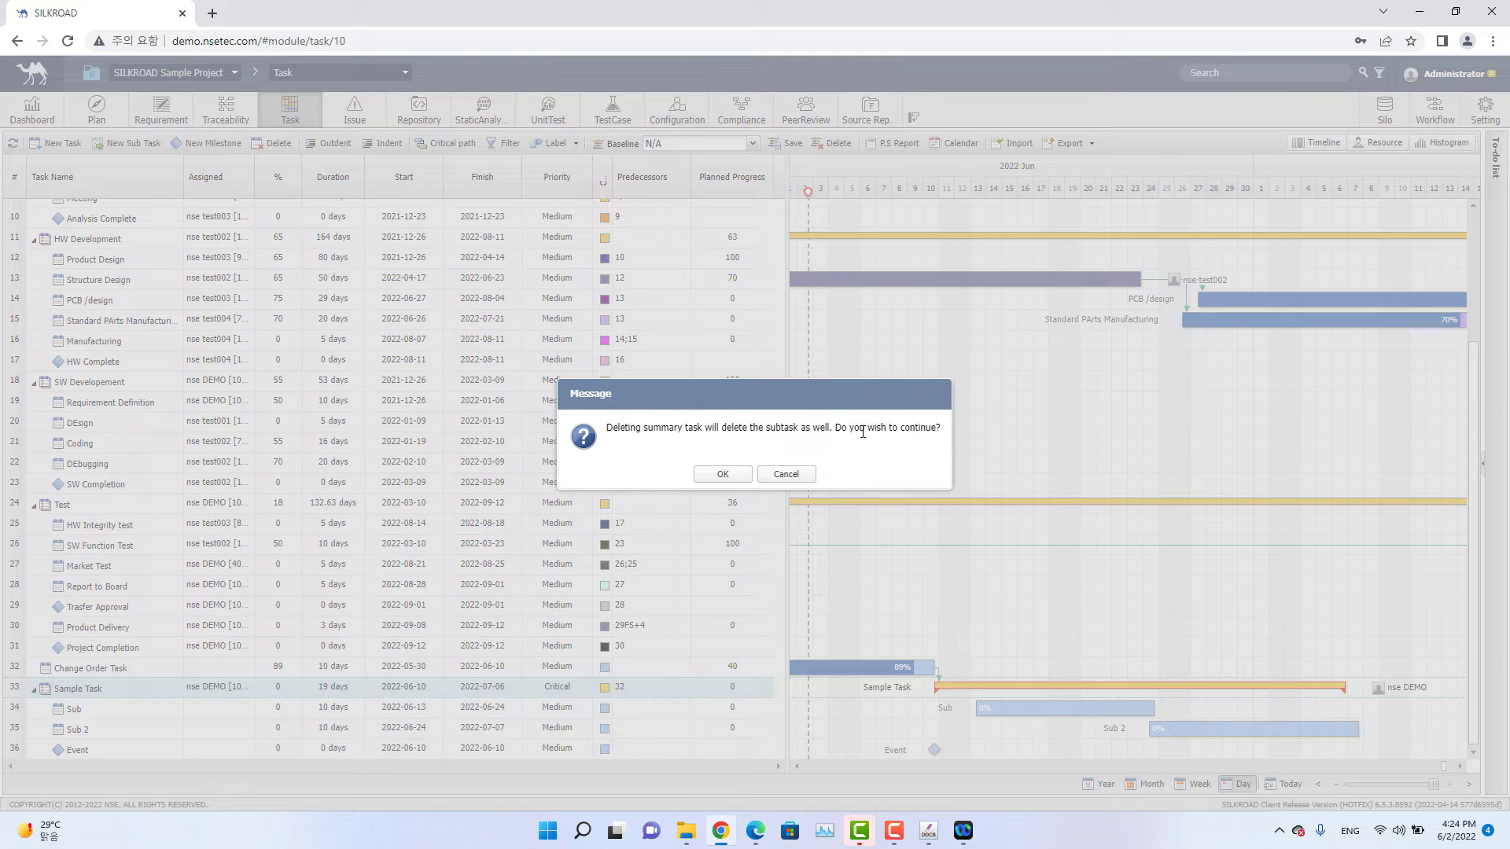
pyautogui.click(793, 475)
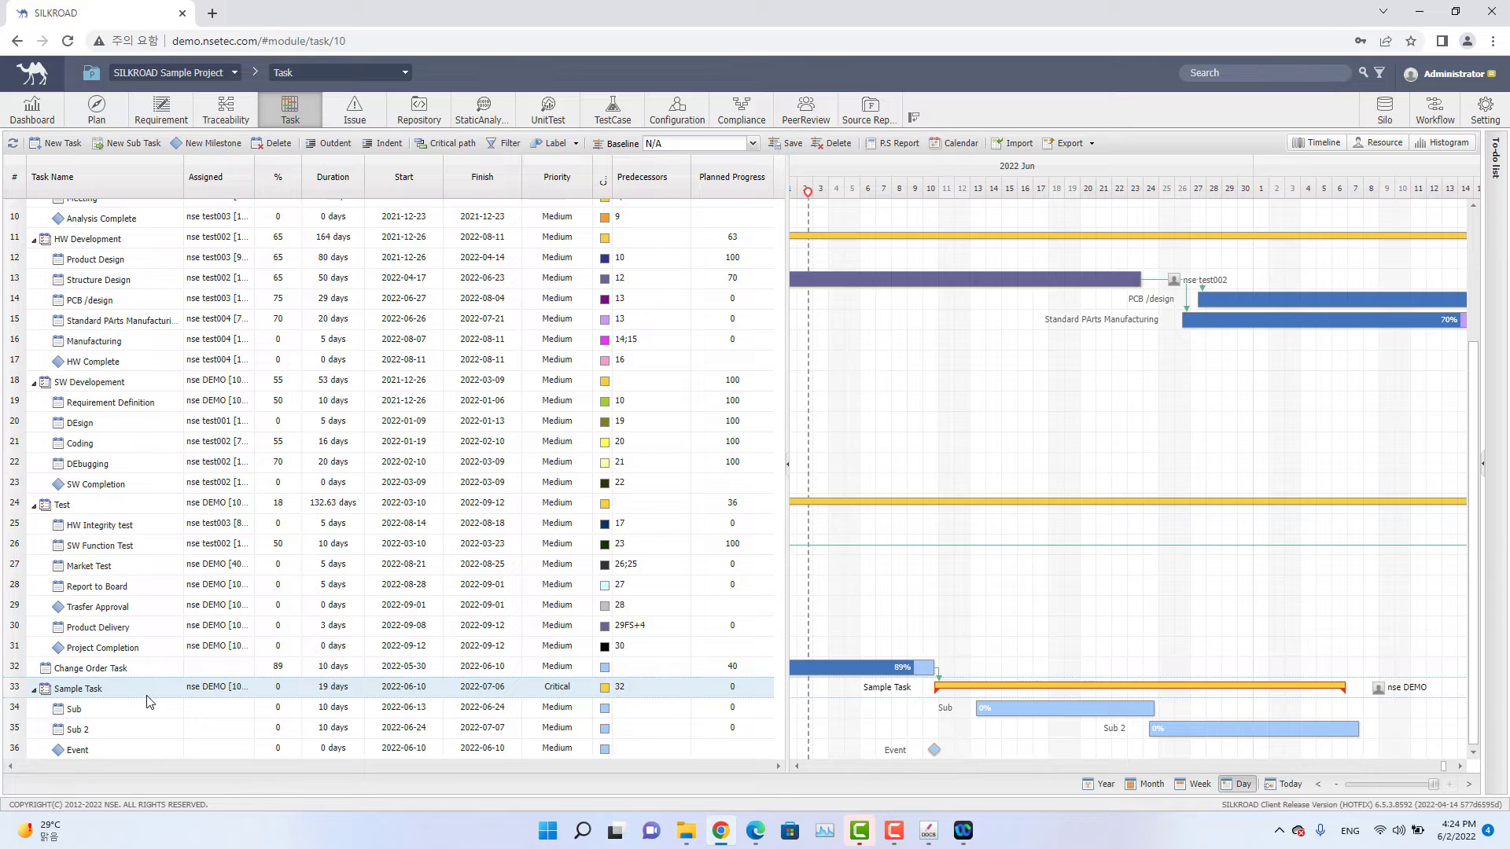
# Outdent Sub 2 out of Sample Task, and indent it back under Sample Task.
pyautogui.click(116, 727)
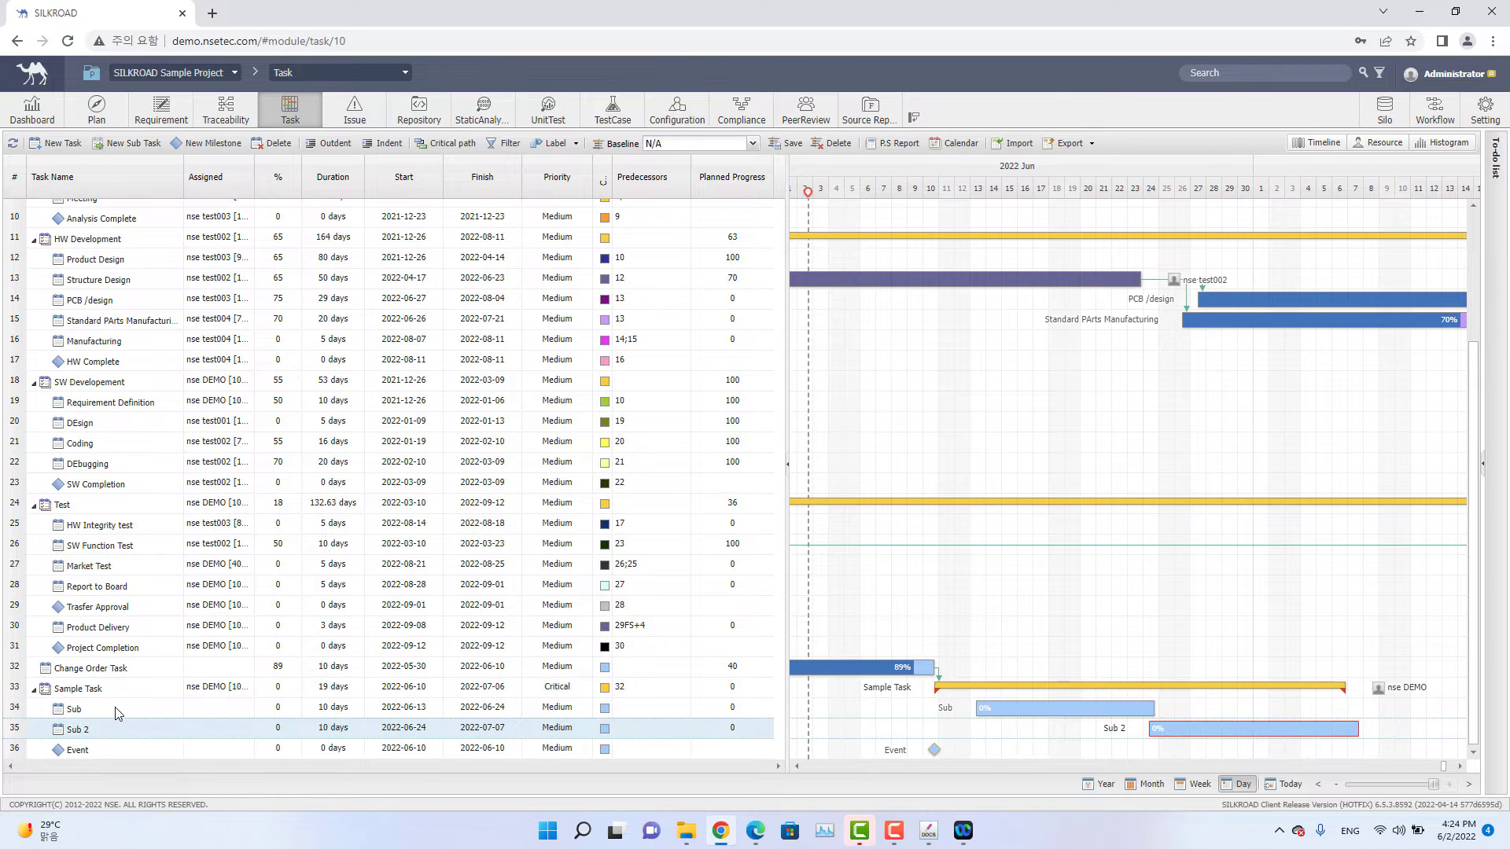
pyautogui.click(346, 144)
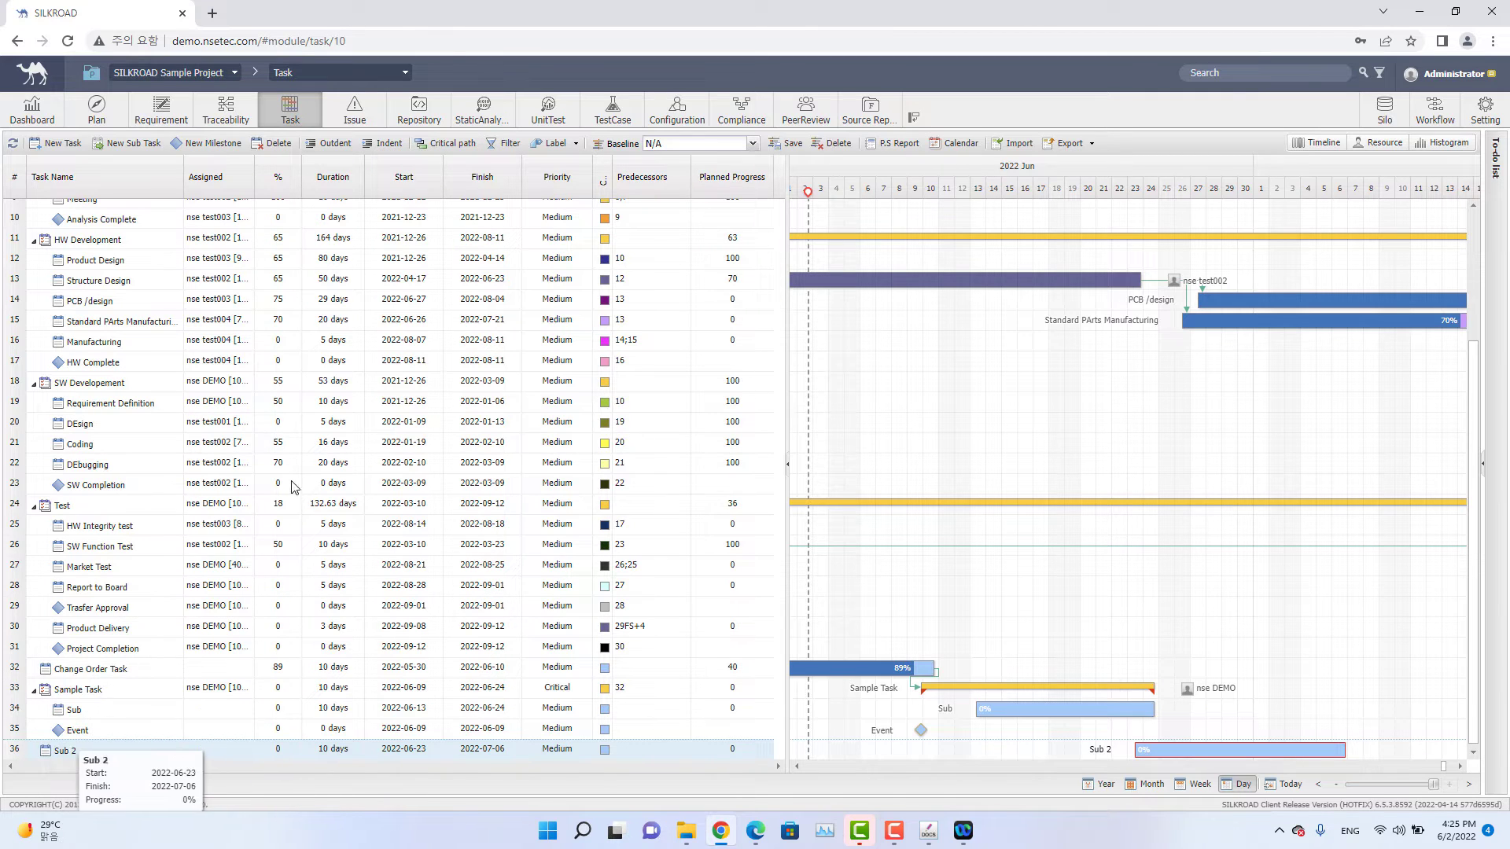
pyautogui.click(386, 145)
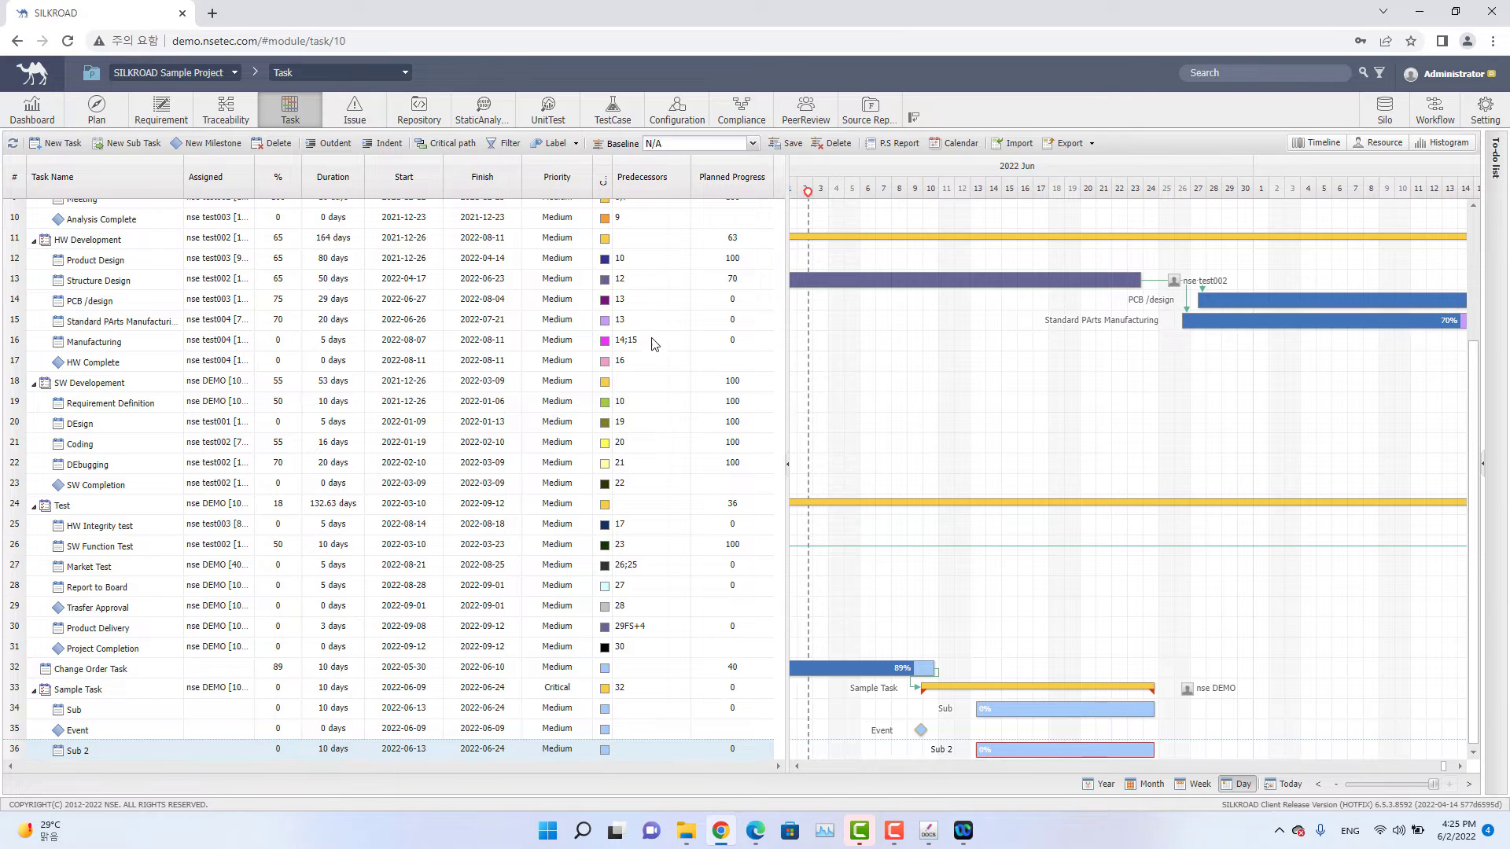
# Switch the Gantt chart to the month scale and highlight the project's critical path.
pyautogui.click(1150, 784)
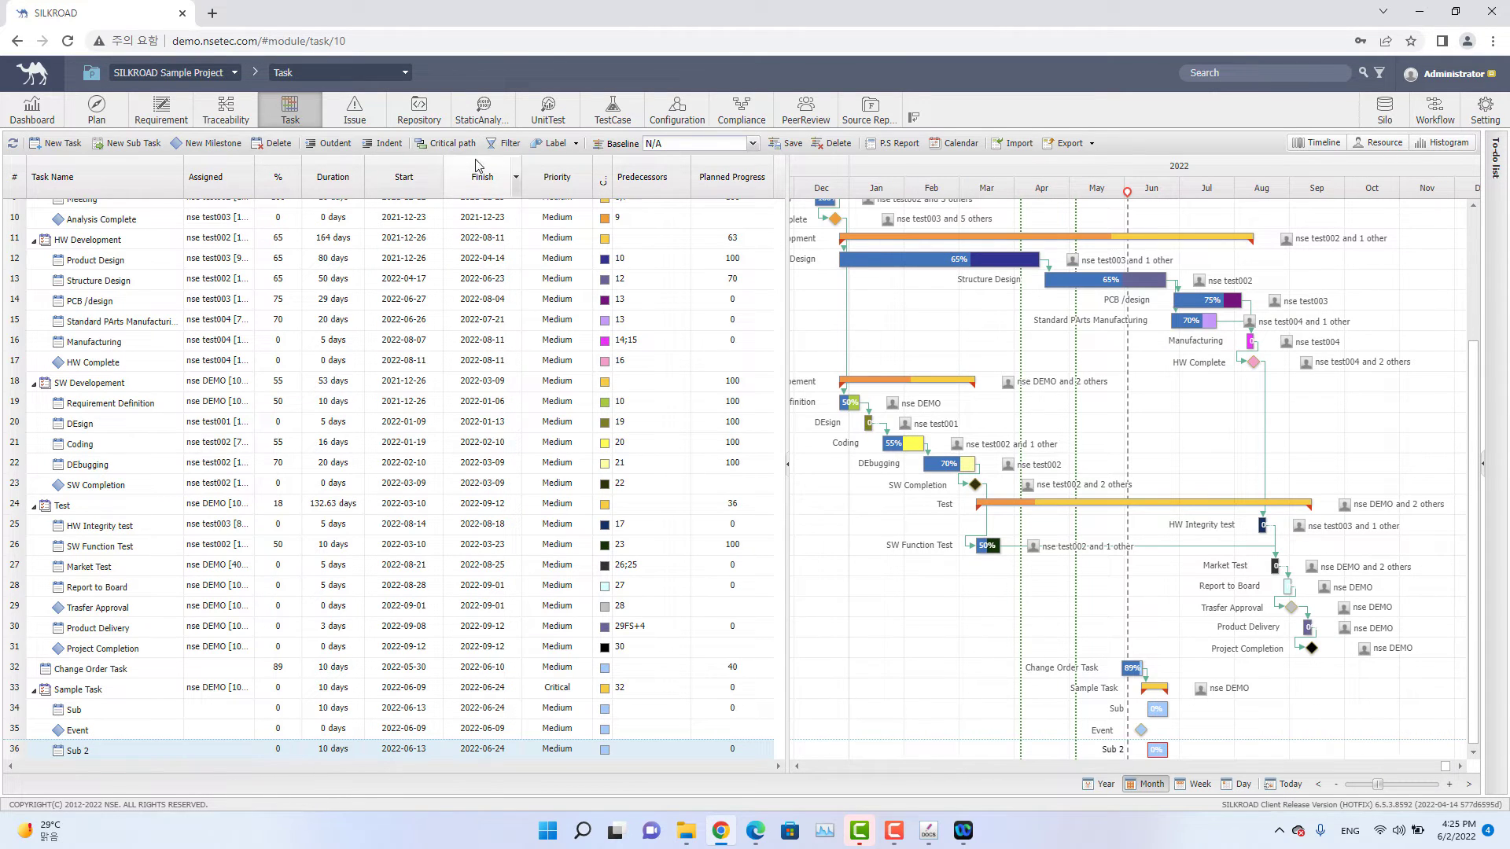
pyautogui.click(448, 144)
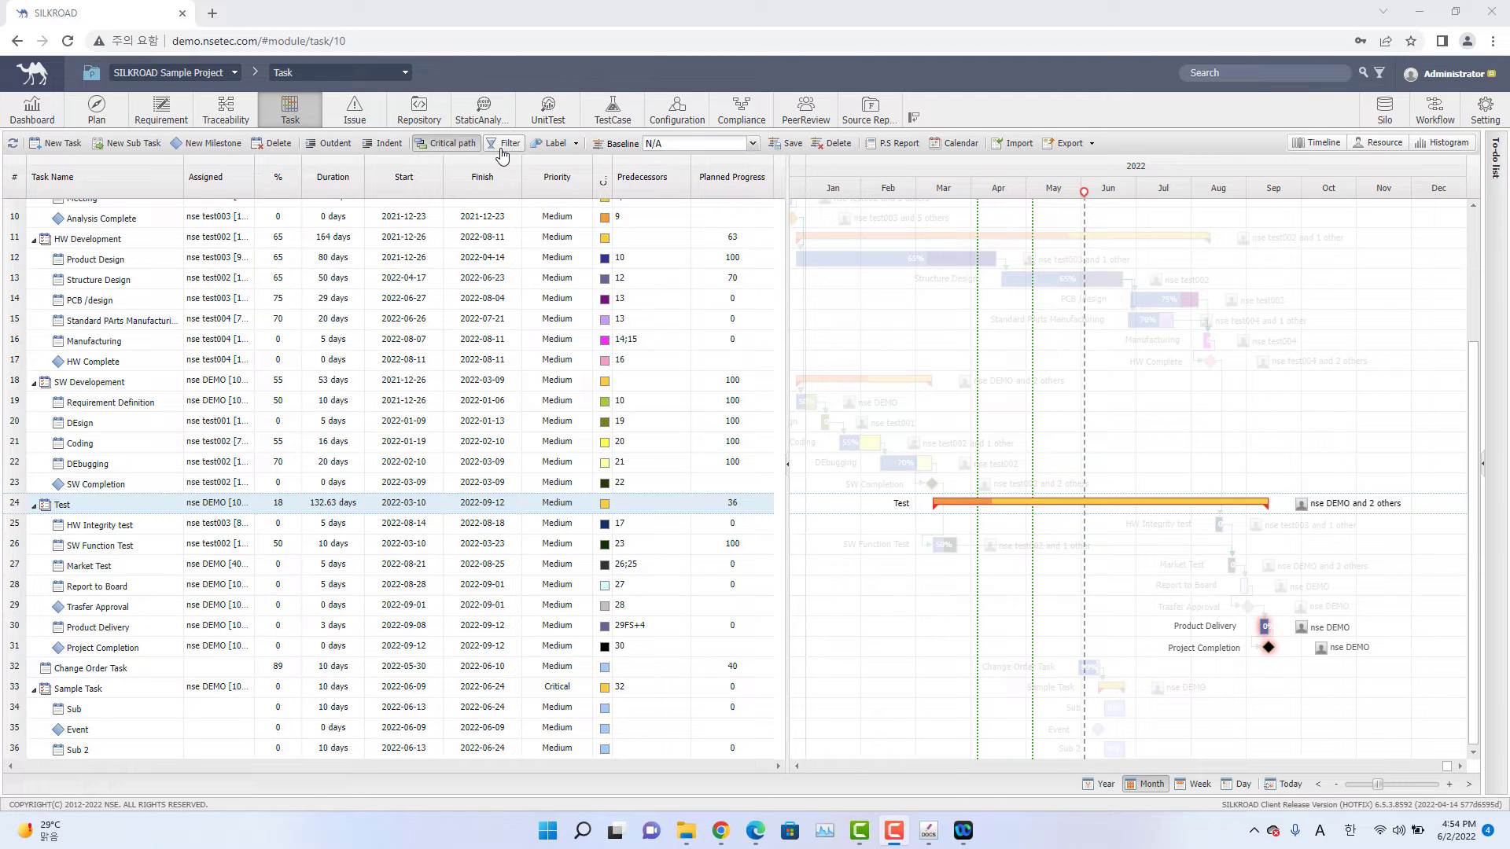
# Show the task filter options, reset the filter and hide the options again.
pyautogui.click(500, 149)
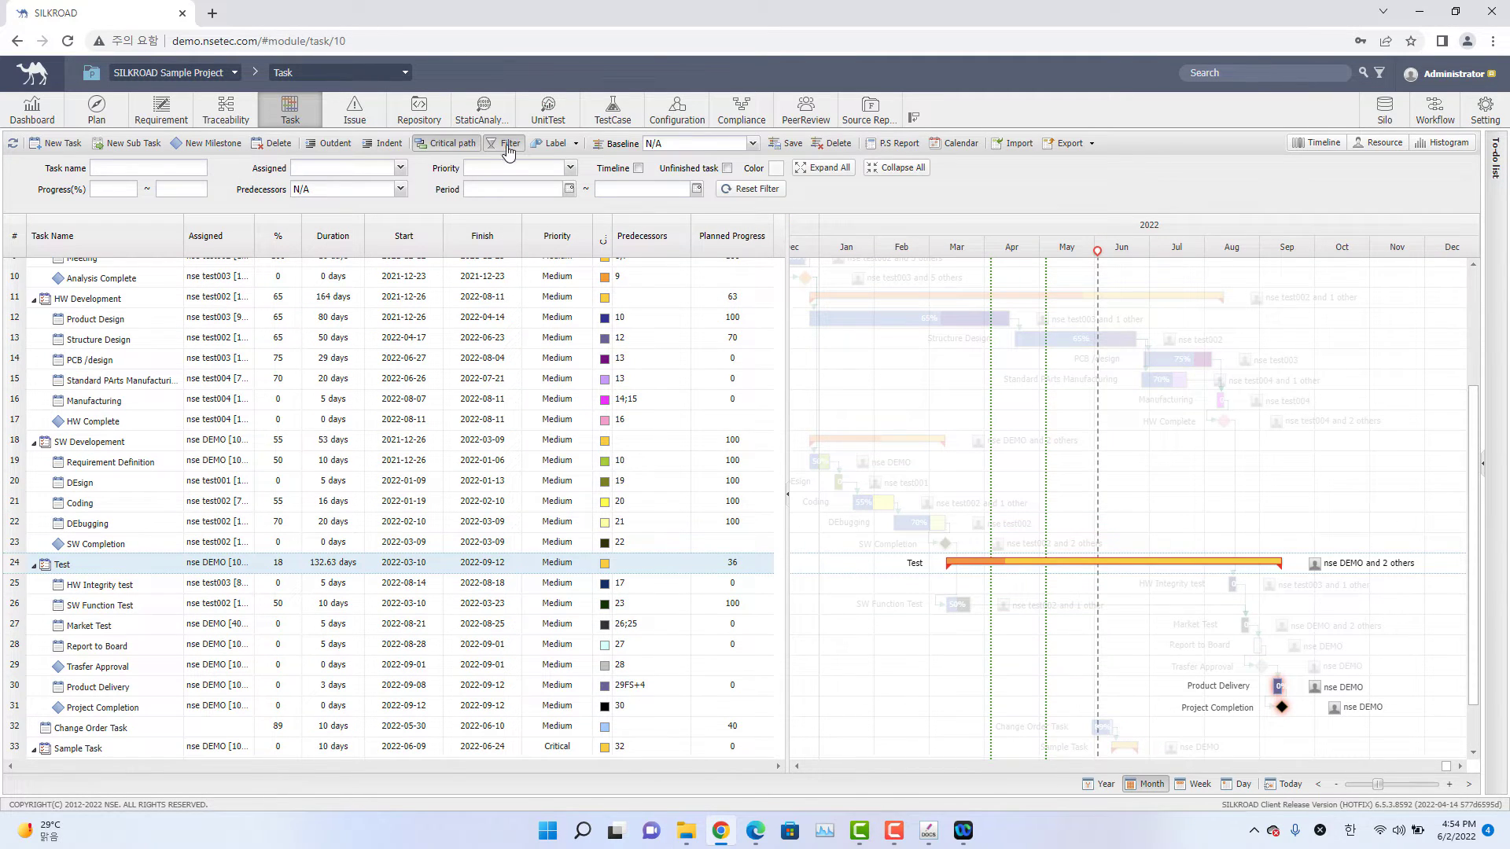
pyautogui.scroll(5, 377, 405)
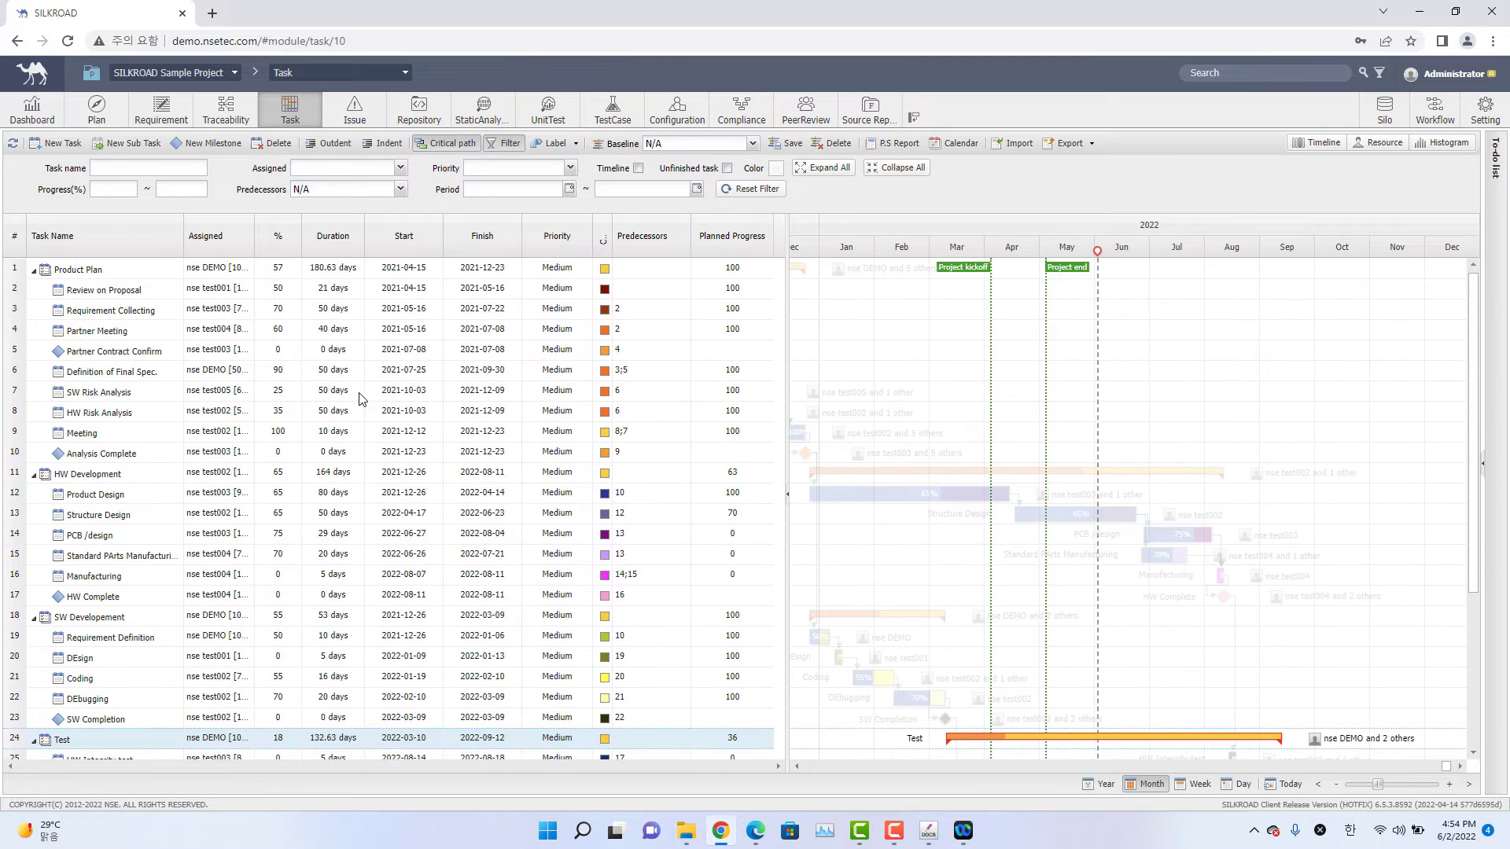
pyautogui.click(153, 168)
pyautogui.click(744, 188)
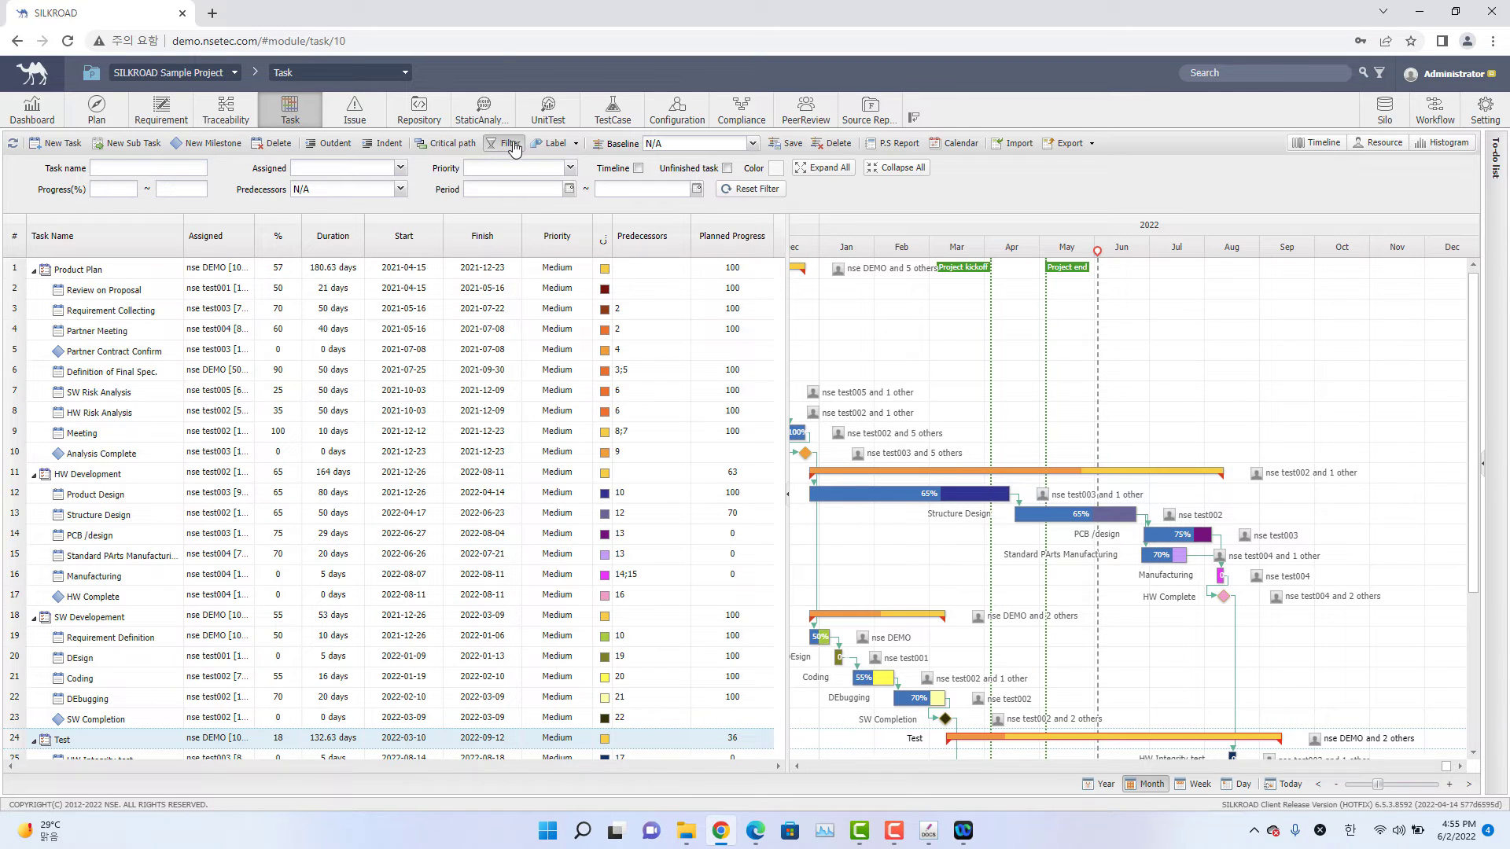
pyautogui.click(511, 144)
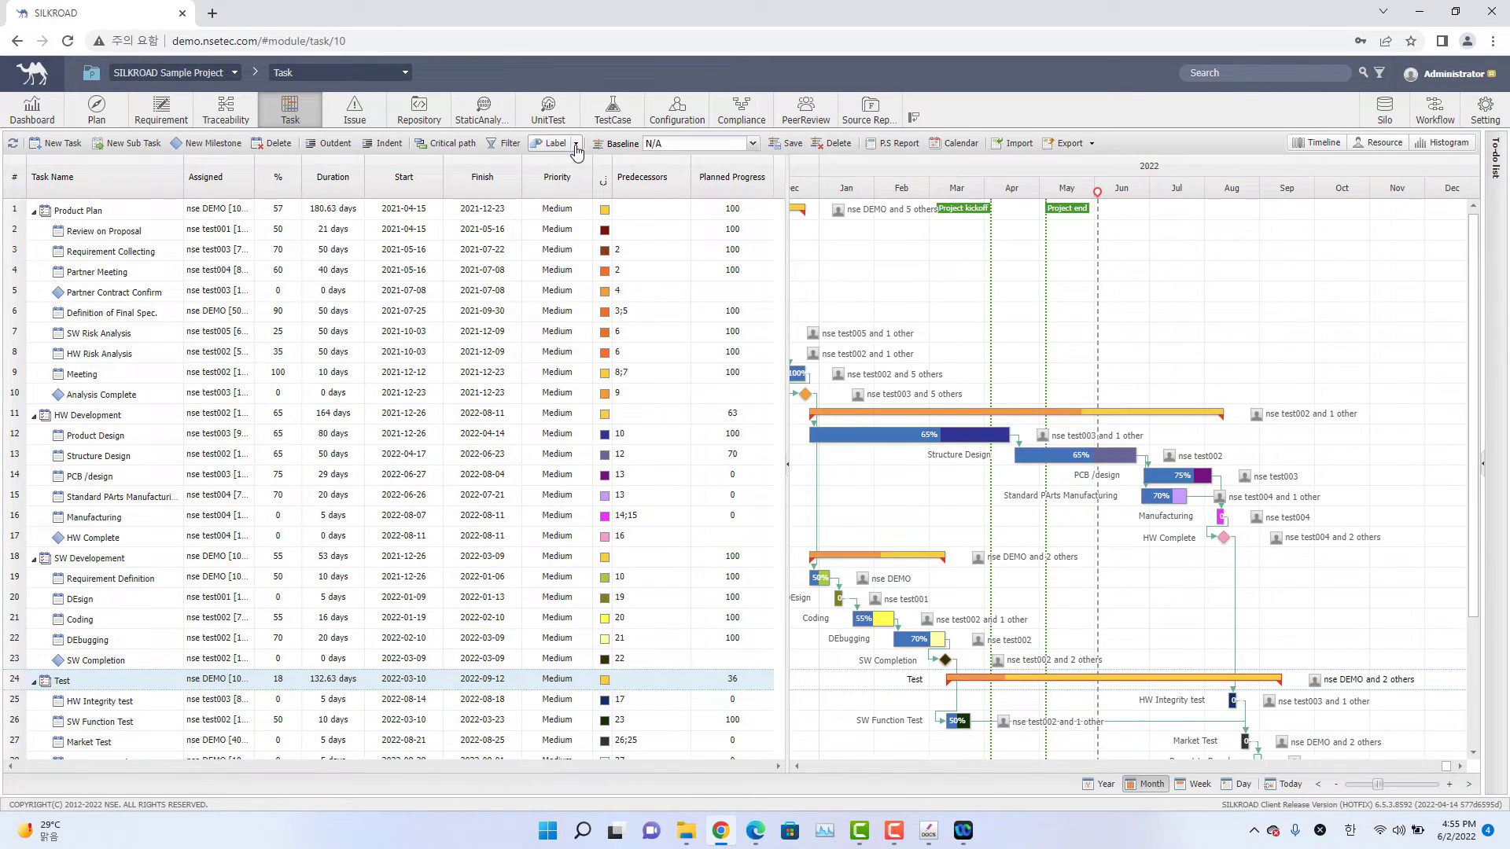
# Hide the assignee labels beside the Gantt bars and show them again.
pyautogui.click(576, 145)
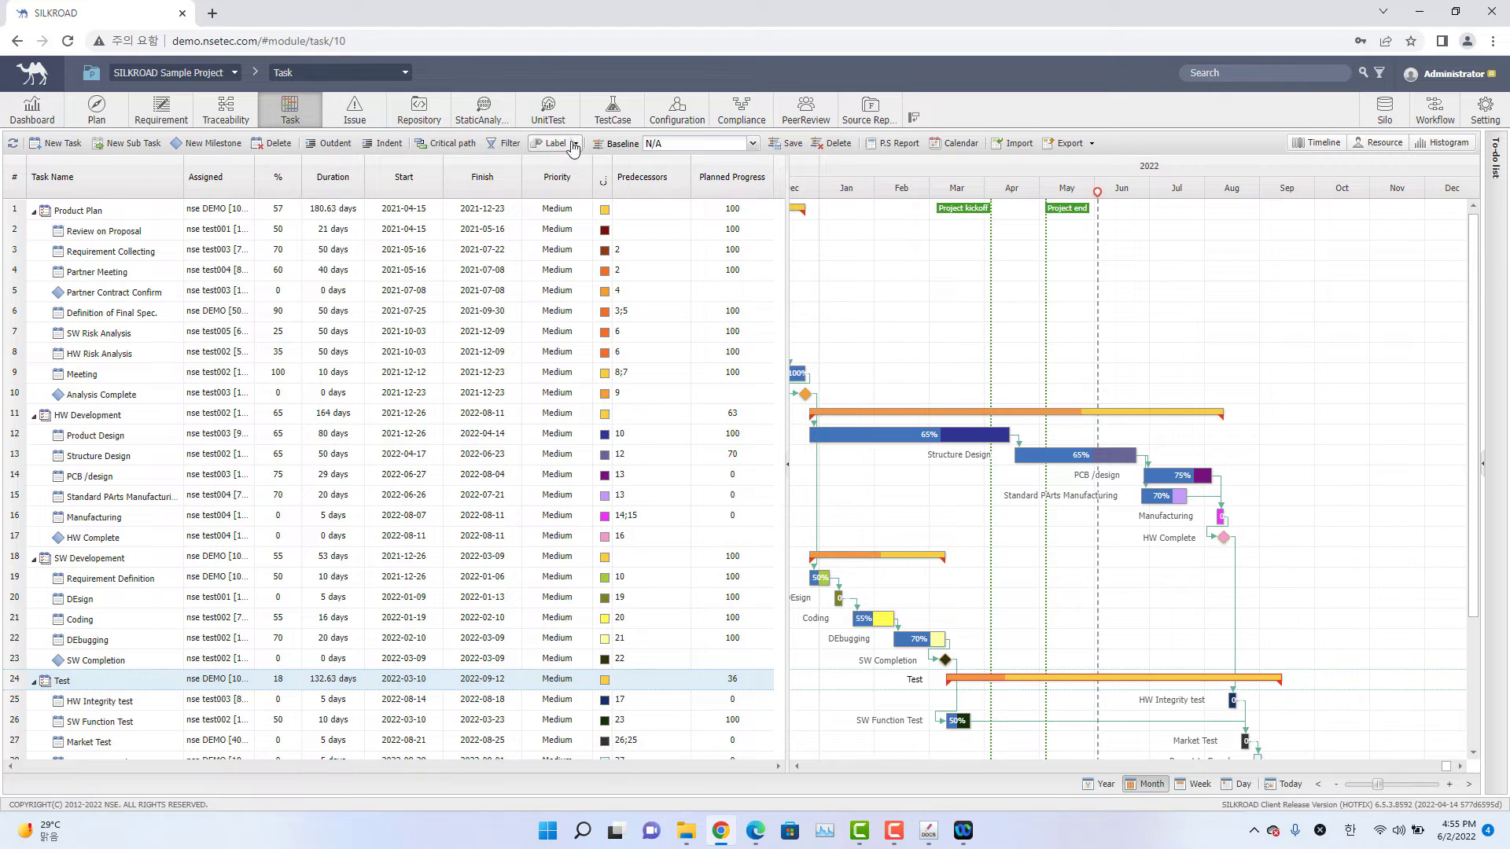
pyautogui.click(594, 185)
pyautogui.click(591, 186)
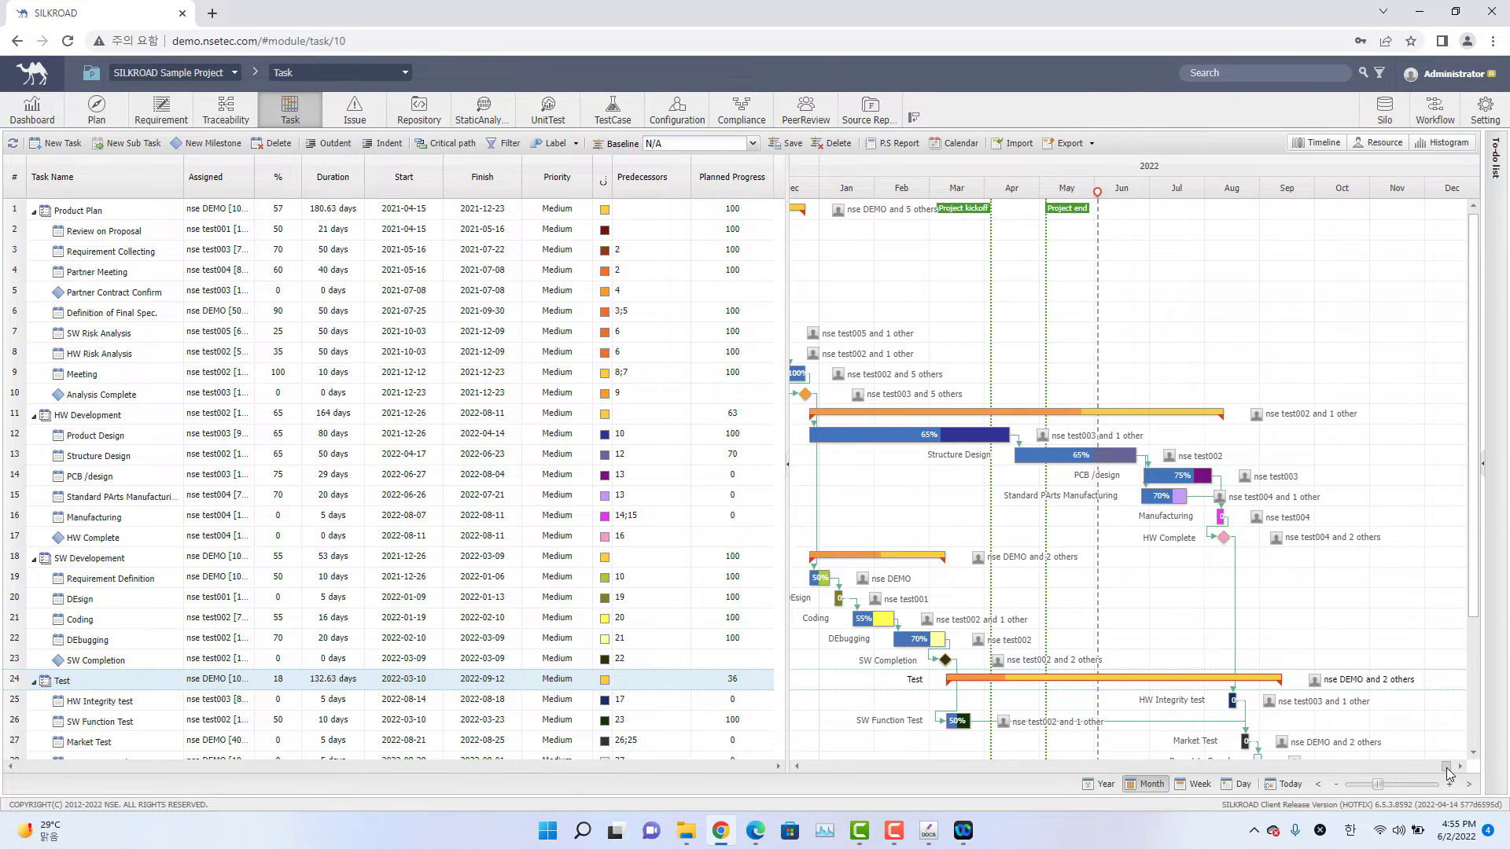
# Save the current schedule as a new task baseline named 2022.06.02.
pyautogui.moveTo(1446, 767); pyautogui.dragTo(1443, 767)
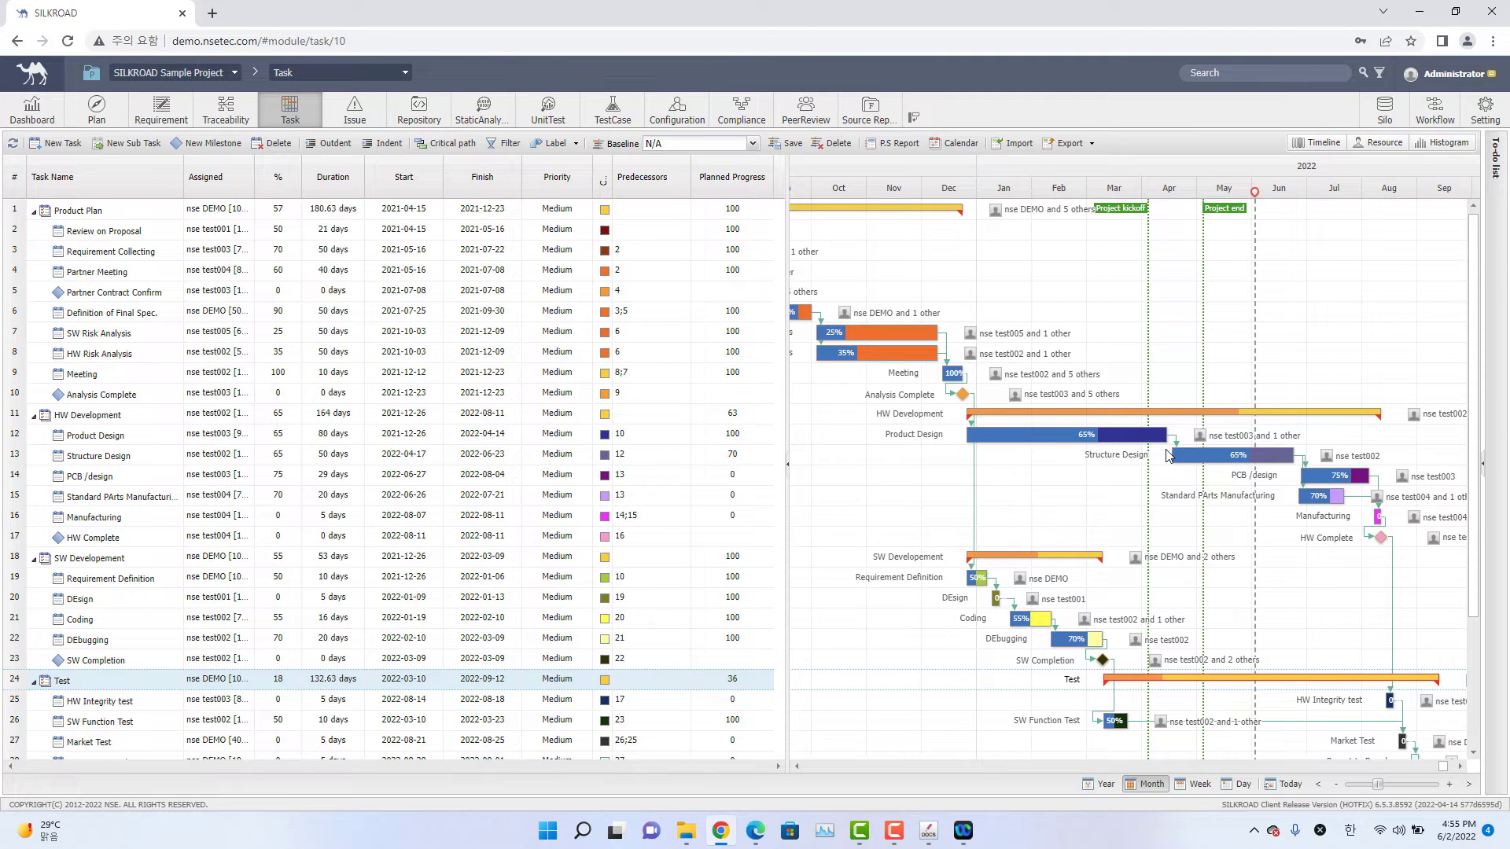
pyautogui.click(779, 151)
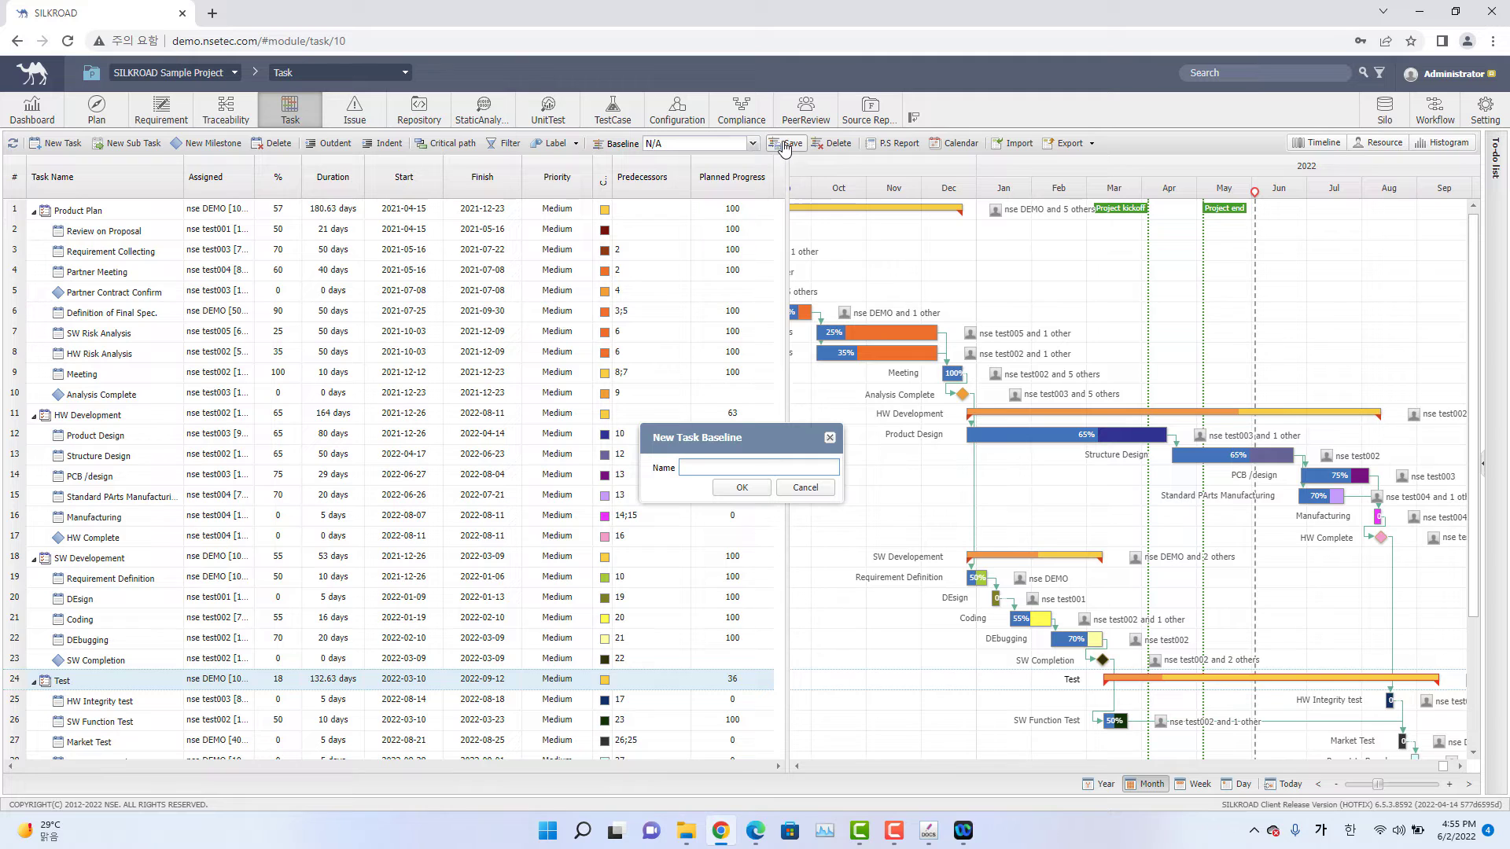
pyautogui.write('2022.06.02')
pyautogui.click(743, 487)
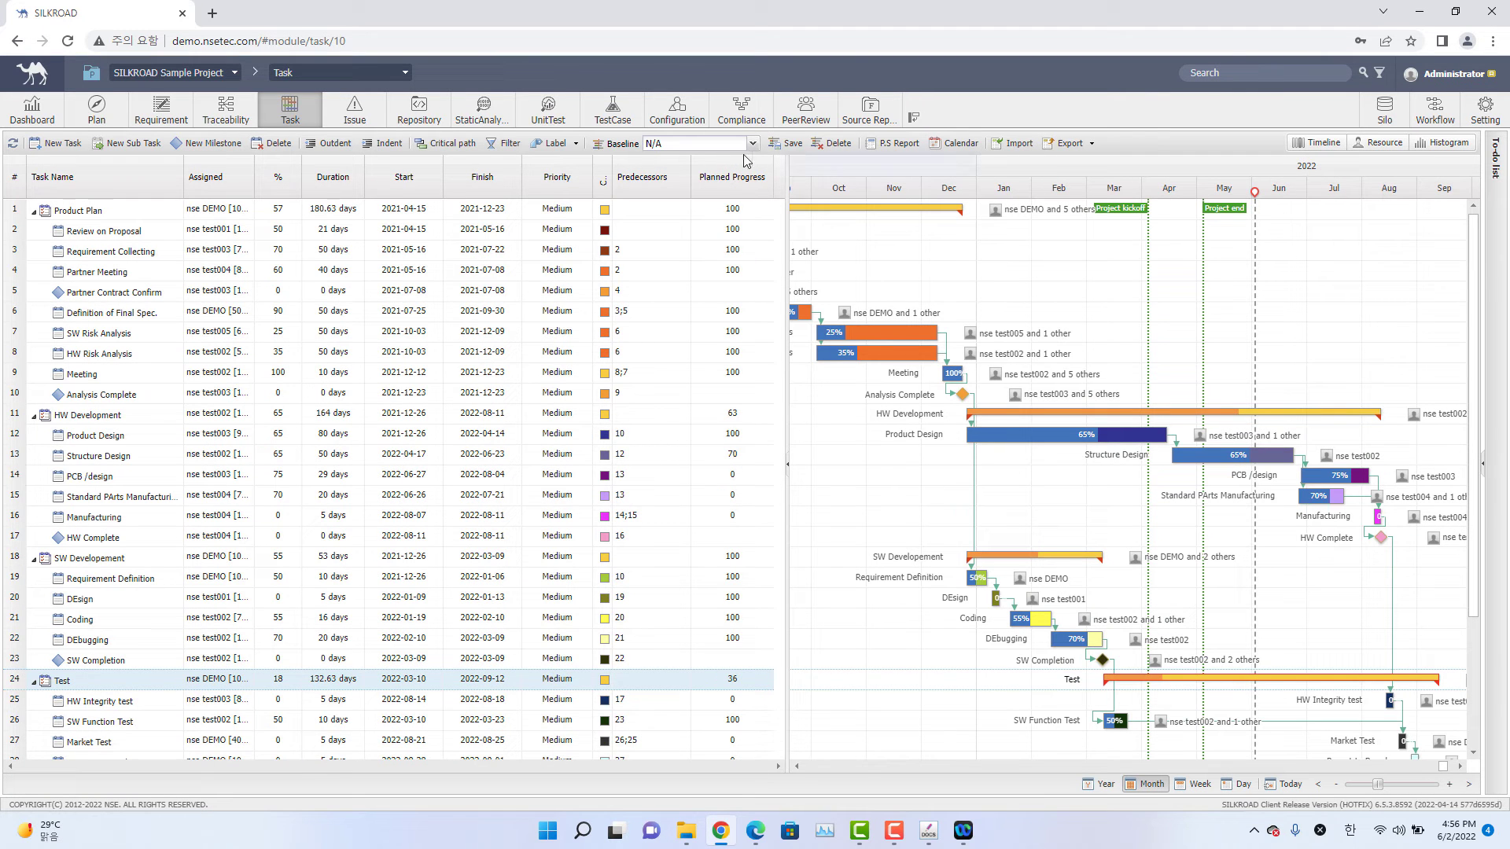
# Display the 2022.06.02 baseline in the Gantt chart and compare it with the current task bars.
pyautogui.click(751, 143)
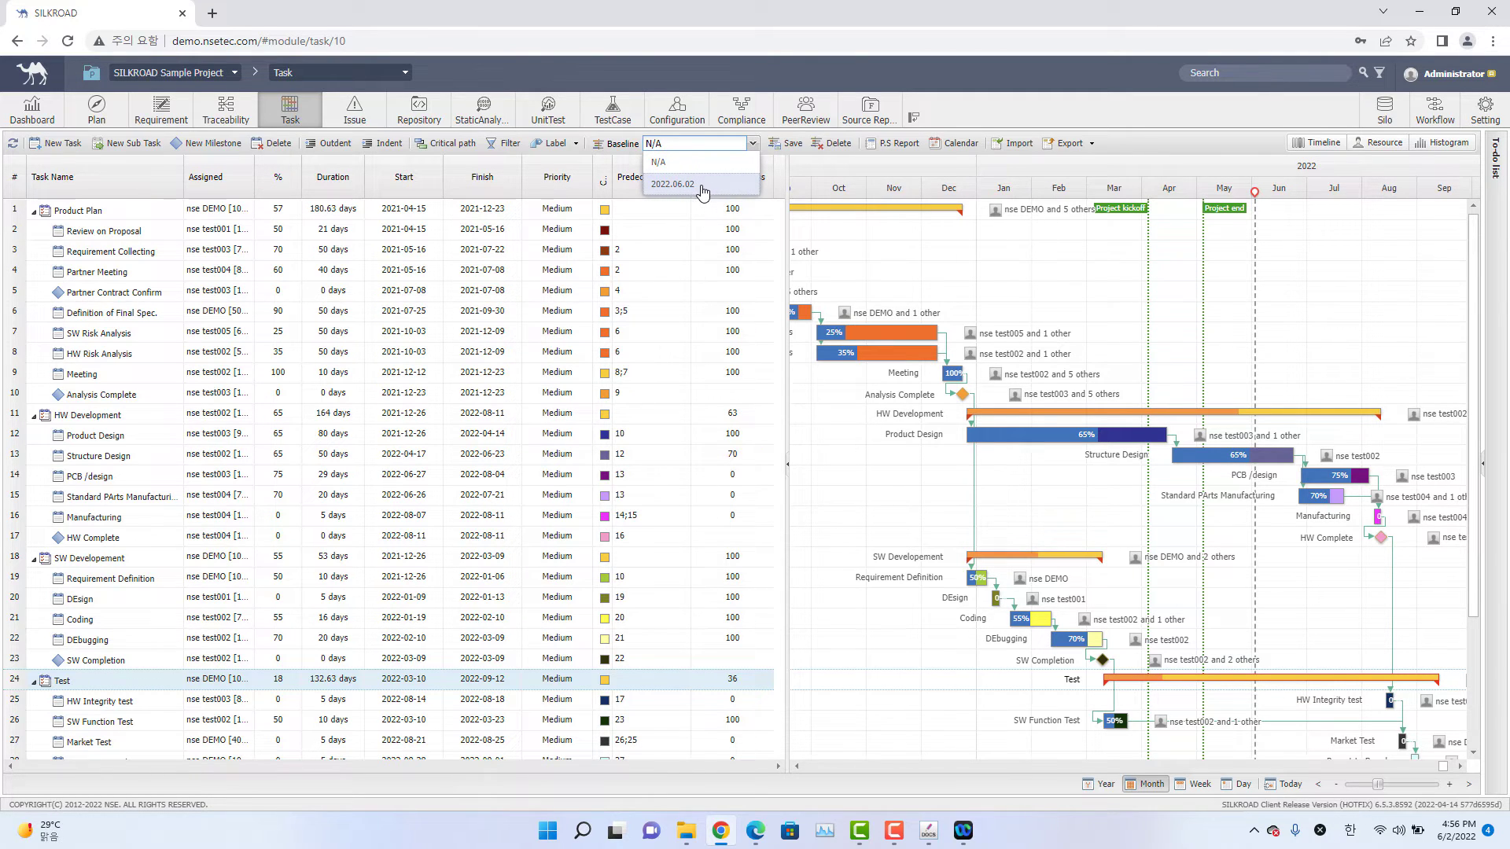
pyautogui.click(702, 189)
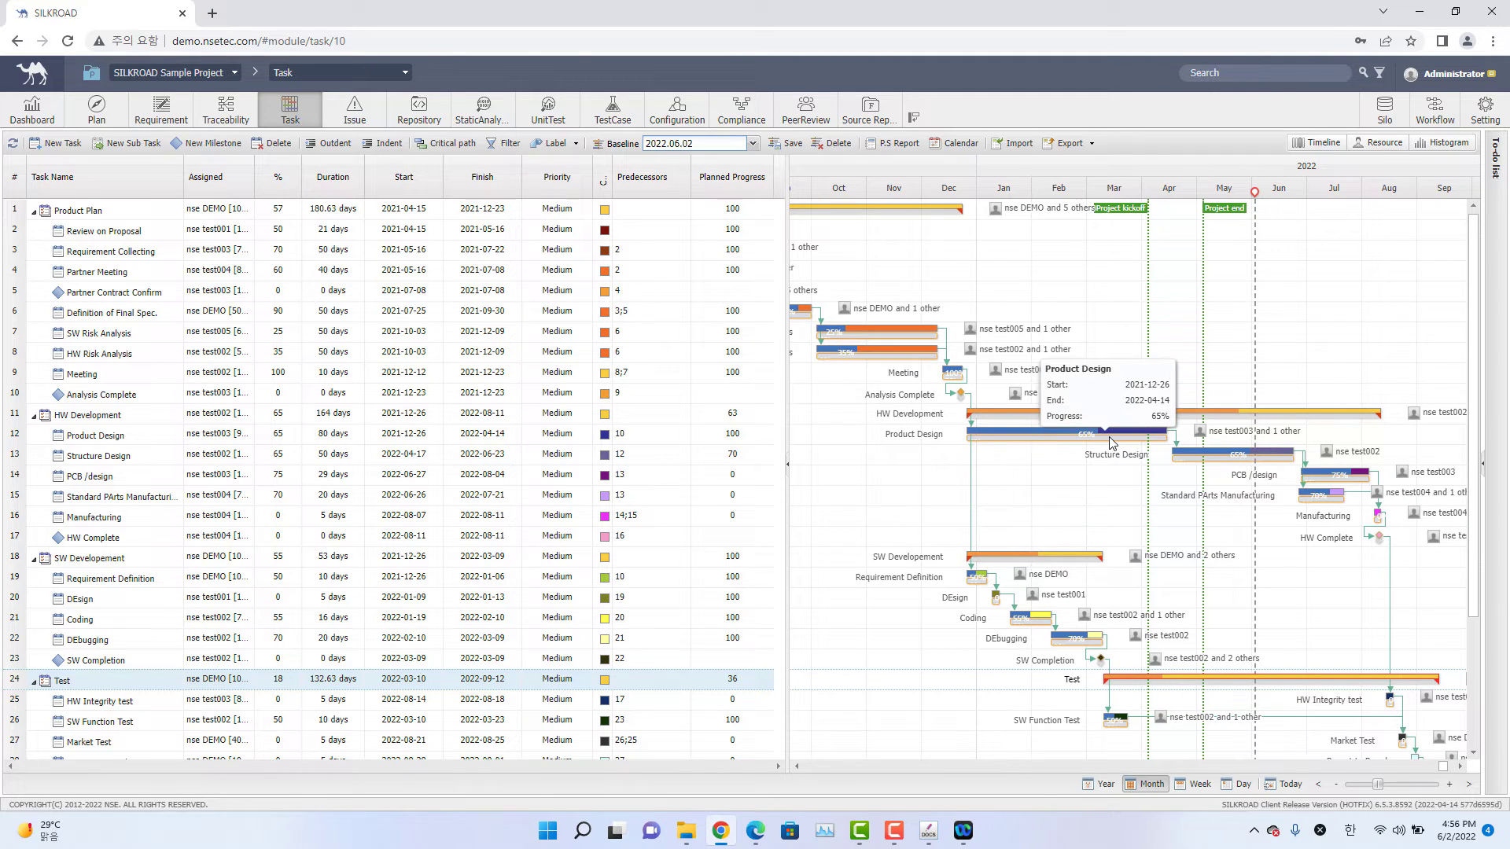
pyautogui.moveTo(1240, 466)
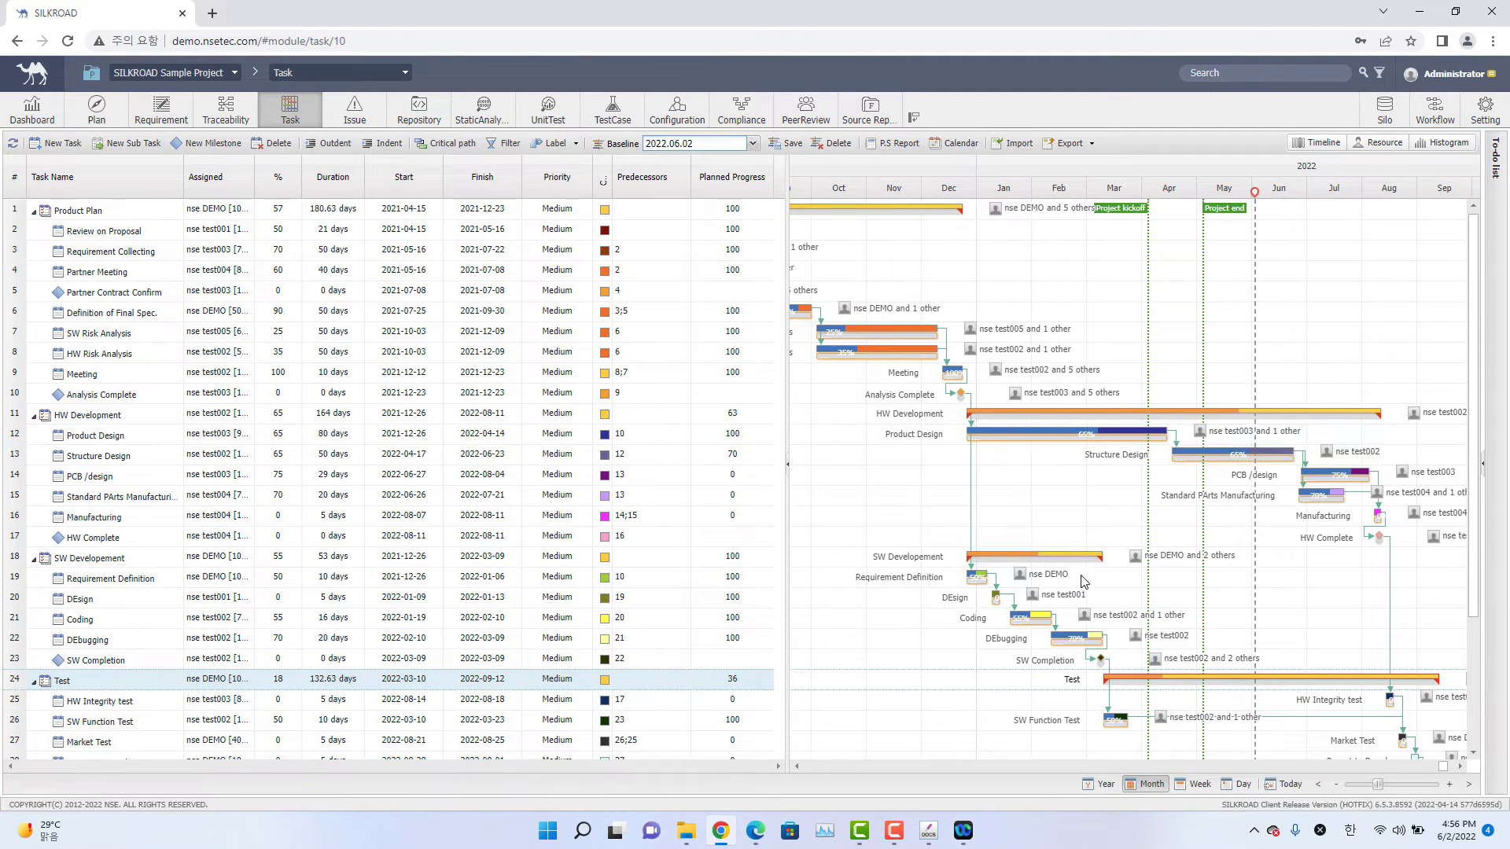
pyautogui.moveTo(977, 589)
pyautogui.click(699, 147)
pyautogui.click(696, 144)
# Generate the progress status report with all tasks, notes and checklists included, and open the resulting Word document.
pyautogui.click(895, 144)
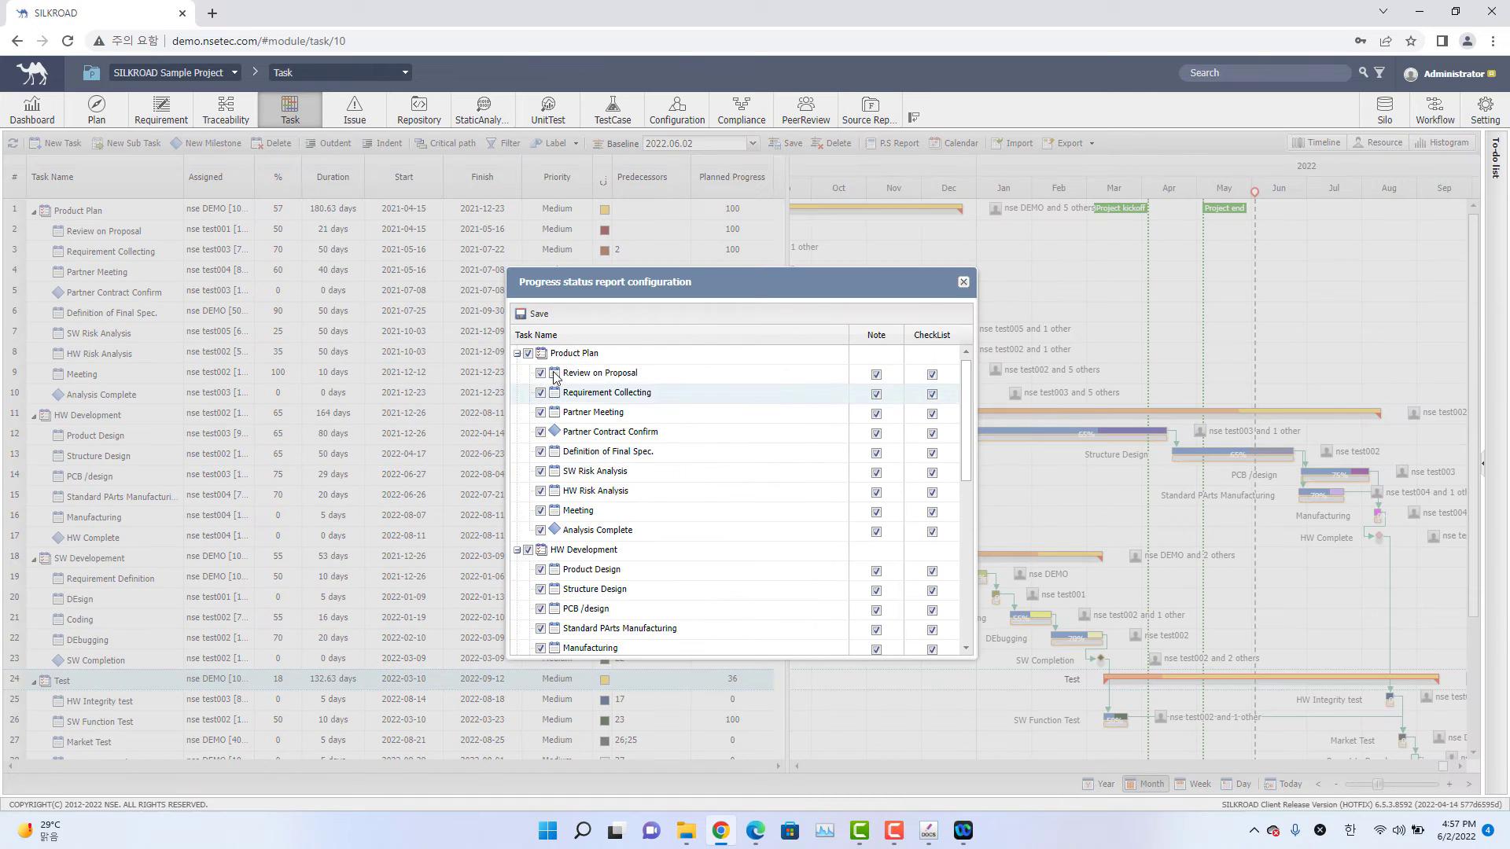
pyautogui.scroll(-5, 556, 378)
pyautogui.scroll(5, 550, 370)
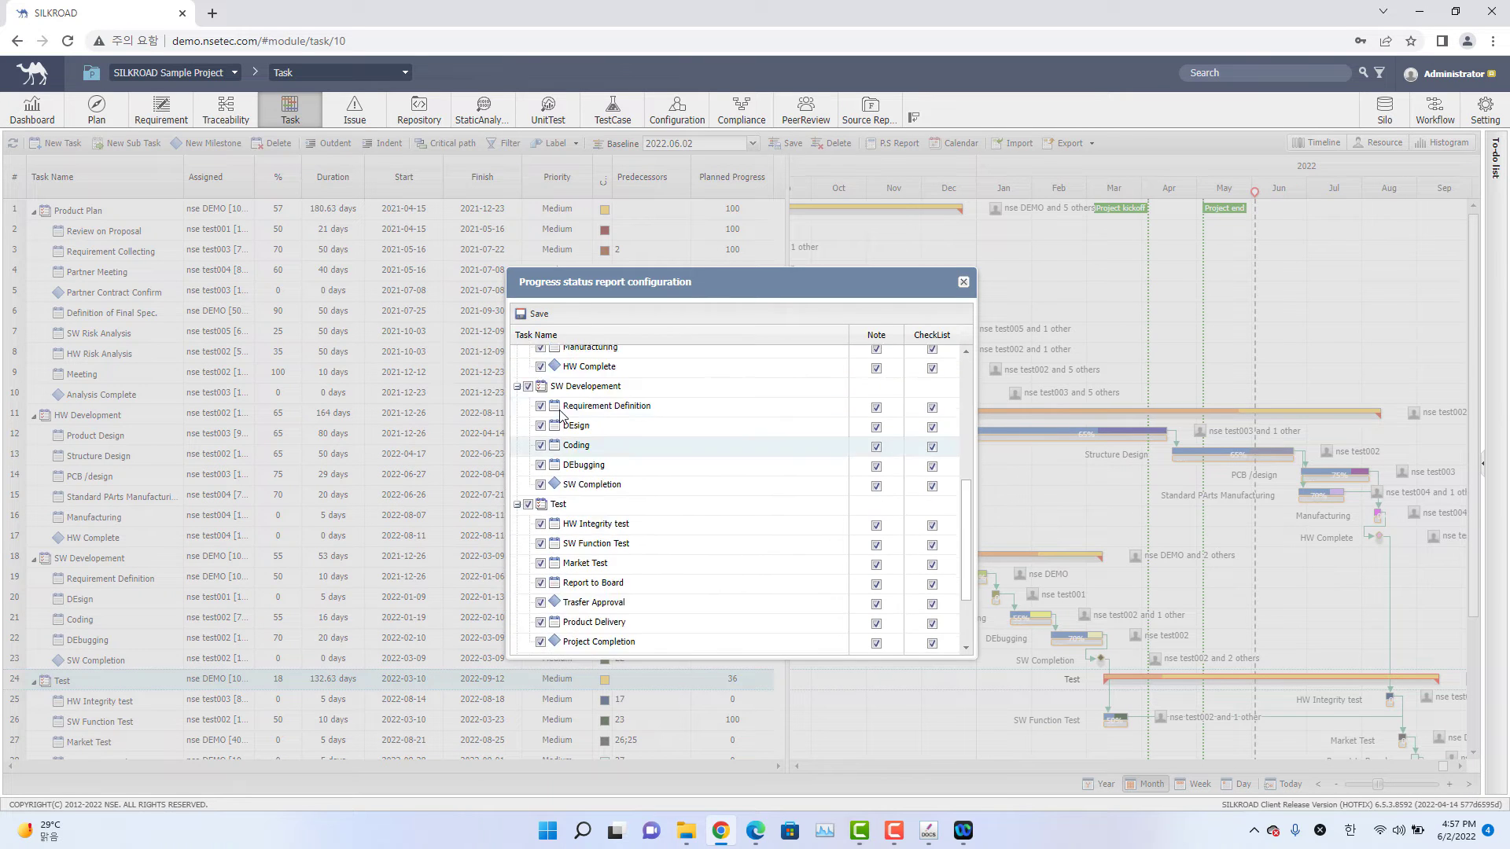
pyautogui.click(538, 315)
pyautogui.click(92, 797)
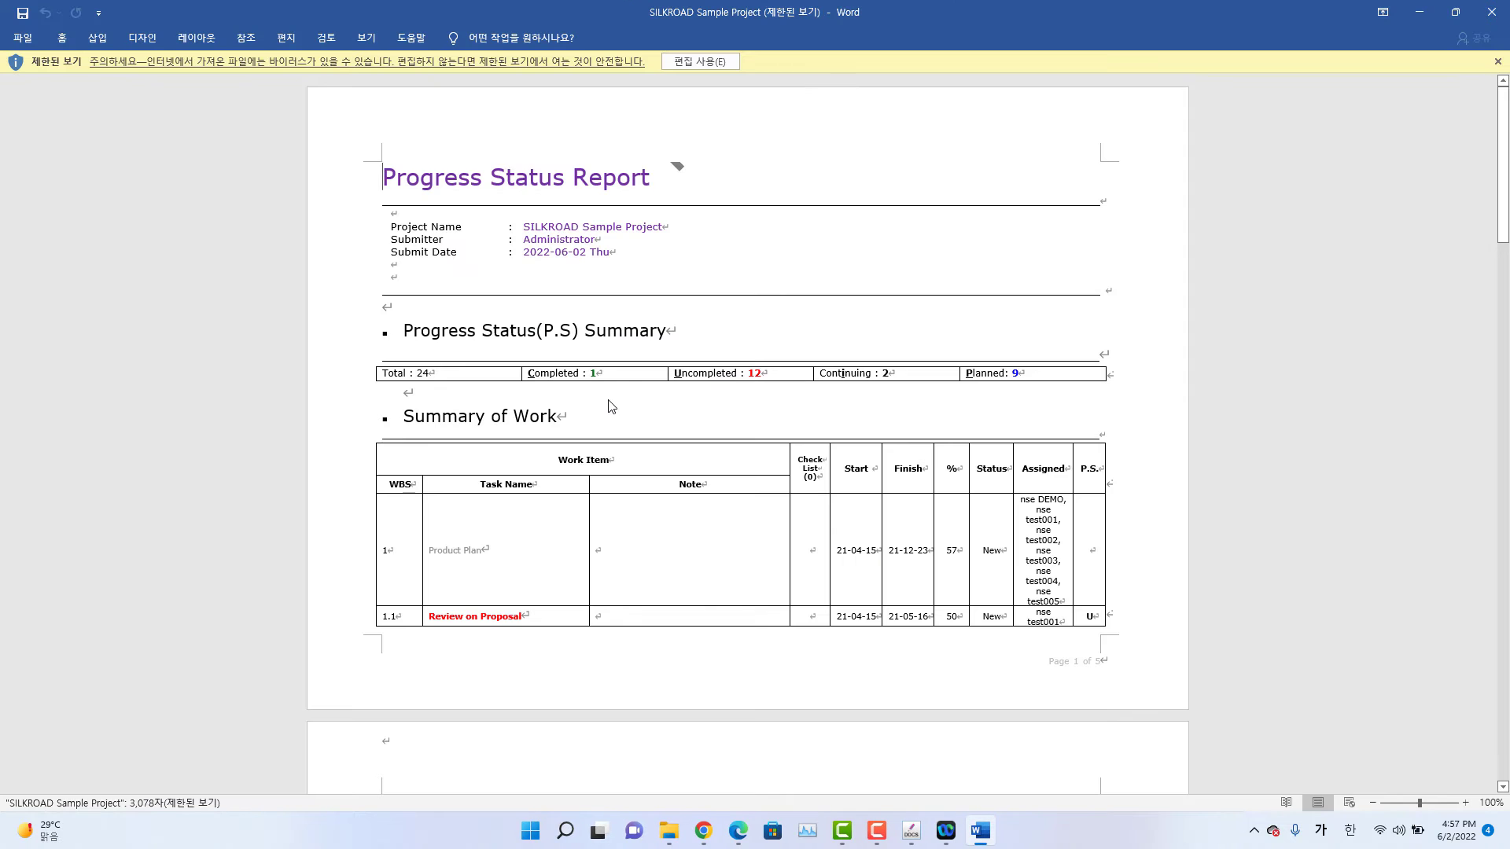
# Read through the progress status report's summary, work items and checklist section, and close the document and the report configuration.
pyautogui.scroll(-5, 615, 377)
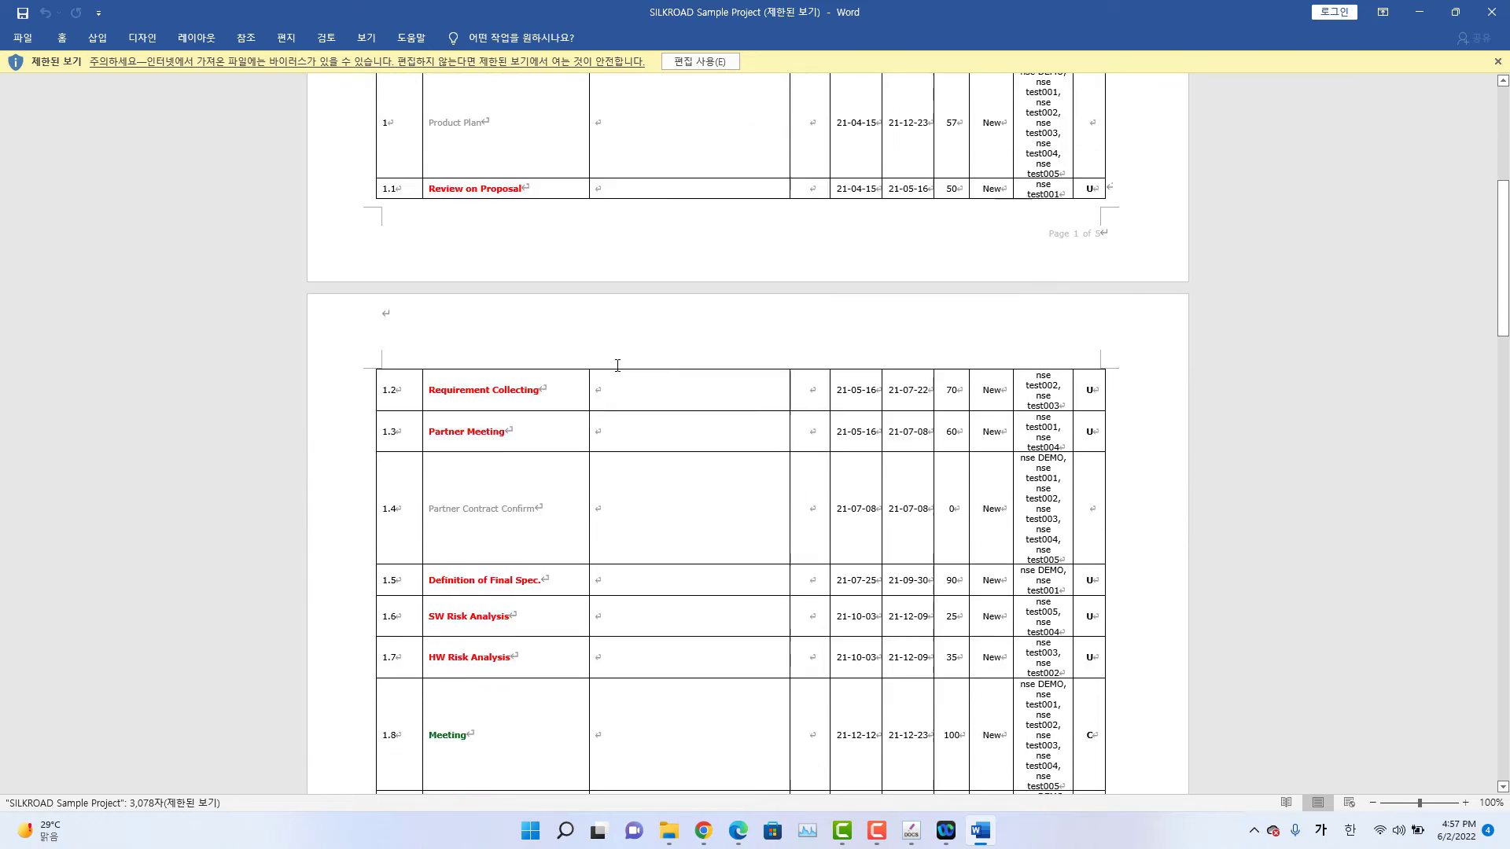
pyautogui.scroll(-17, 617, 365)
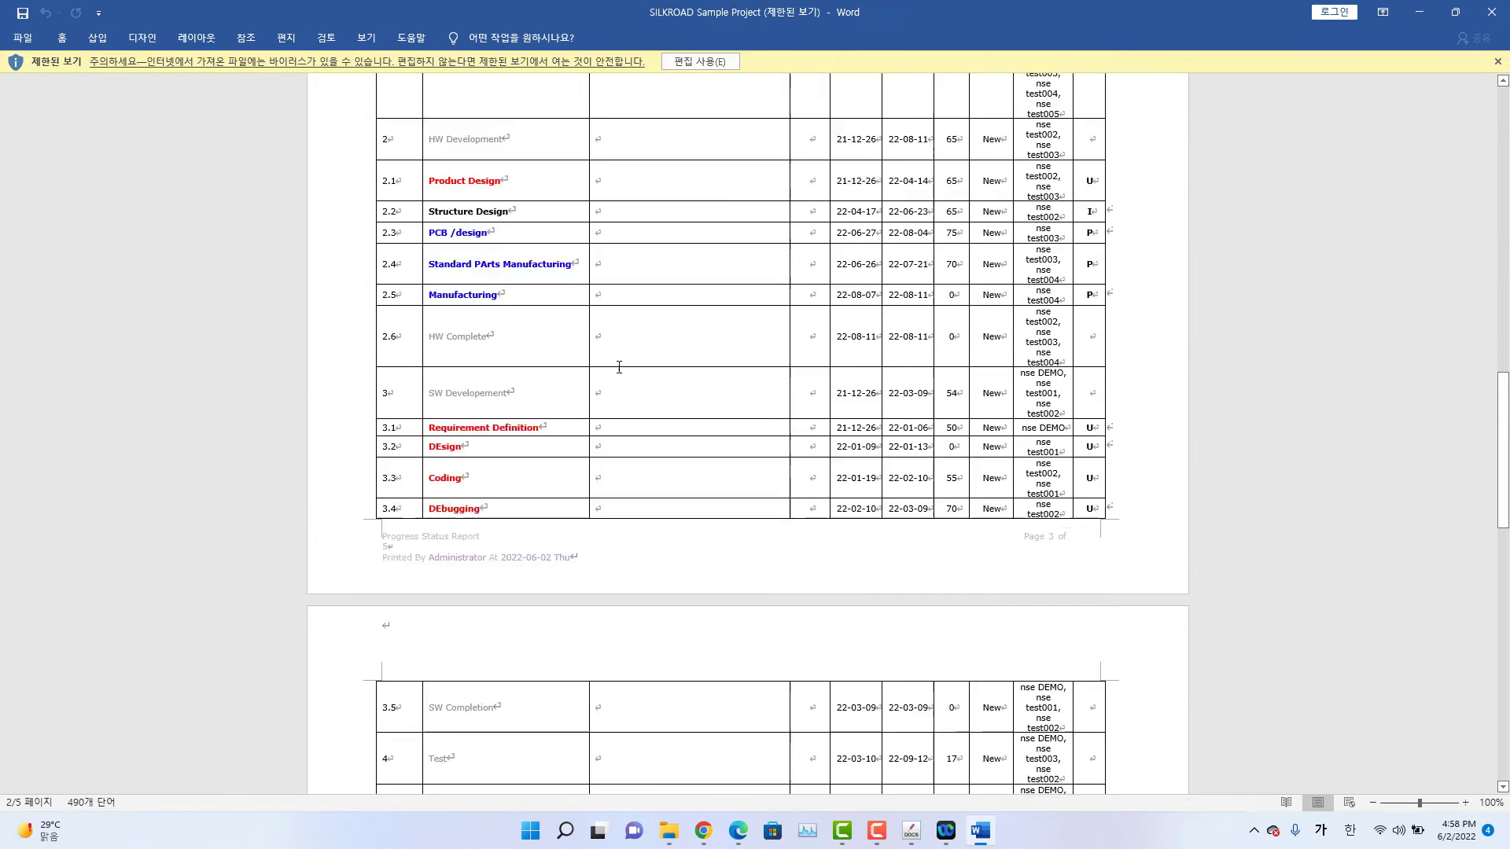
pyautogui.scroll(-7, 619, 367)
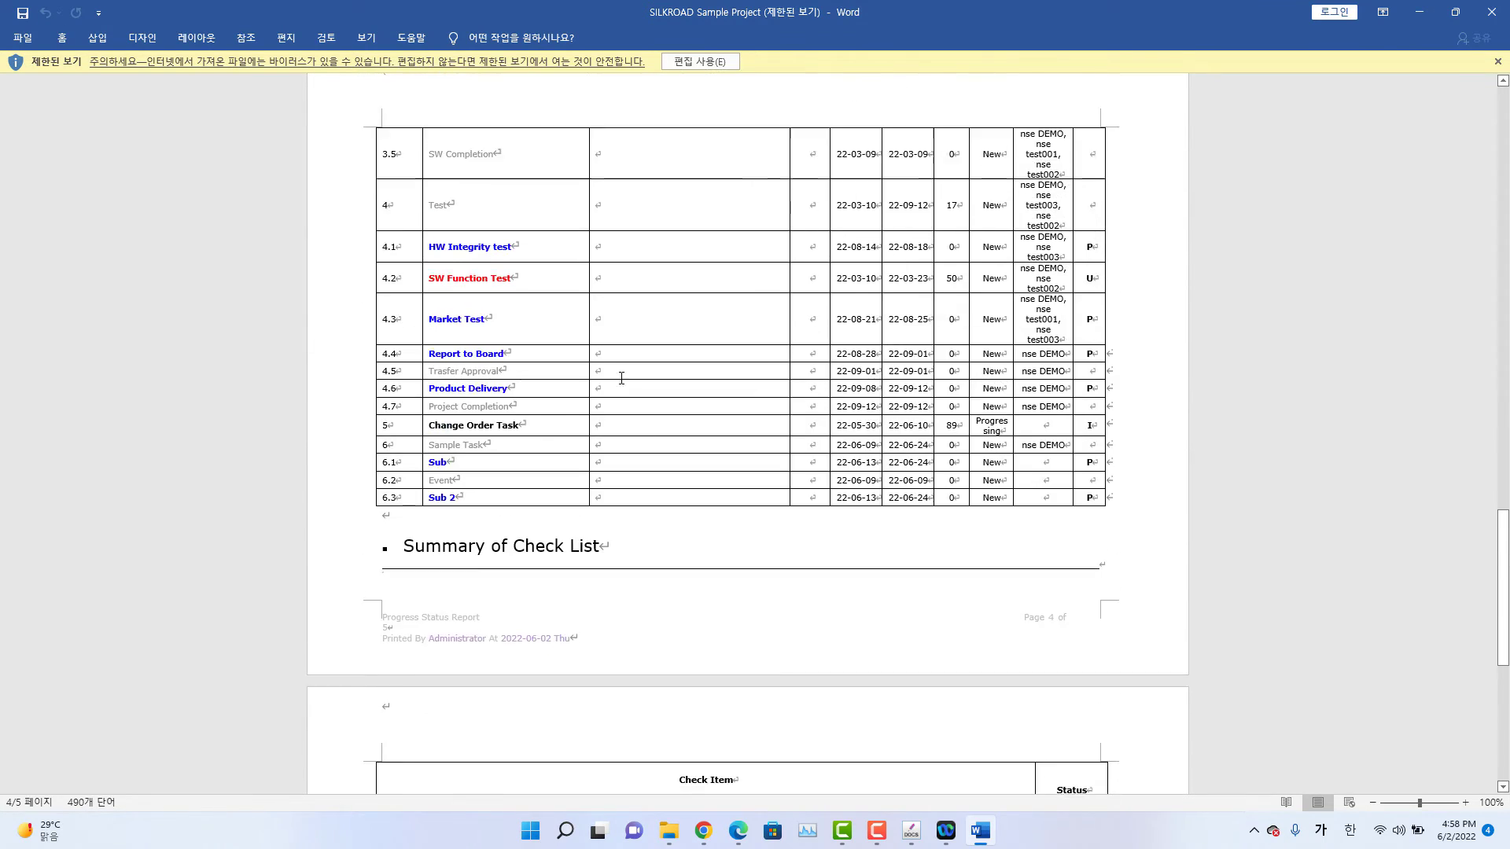
pyautogui.scroll(20, 620, 374)
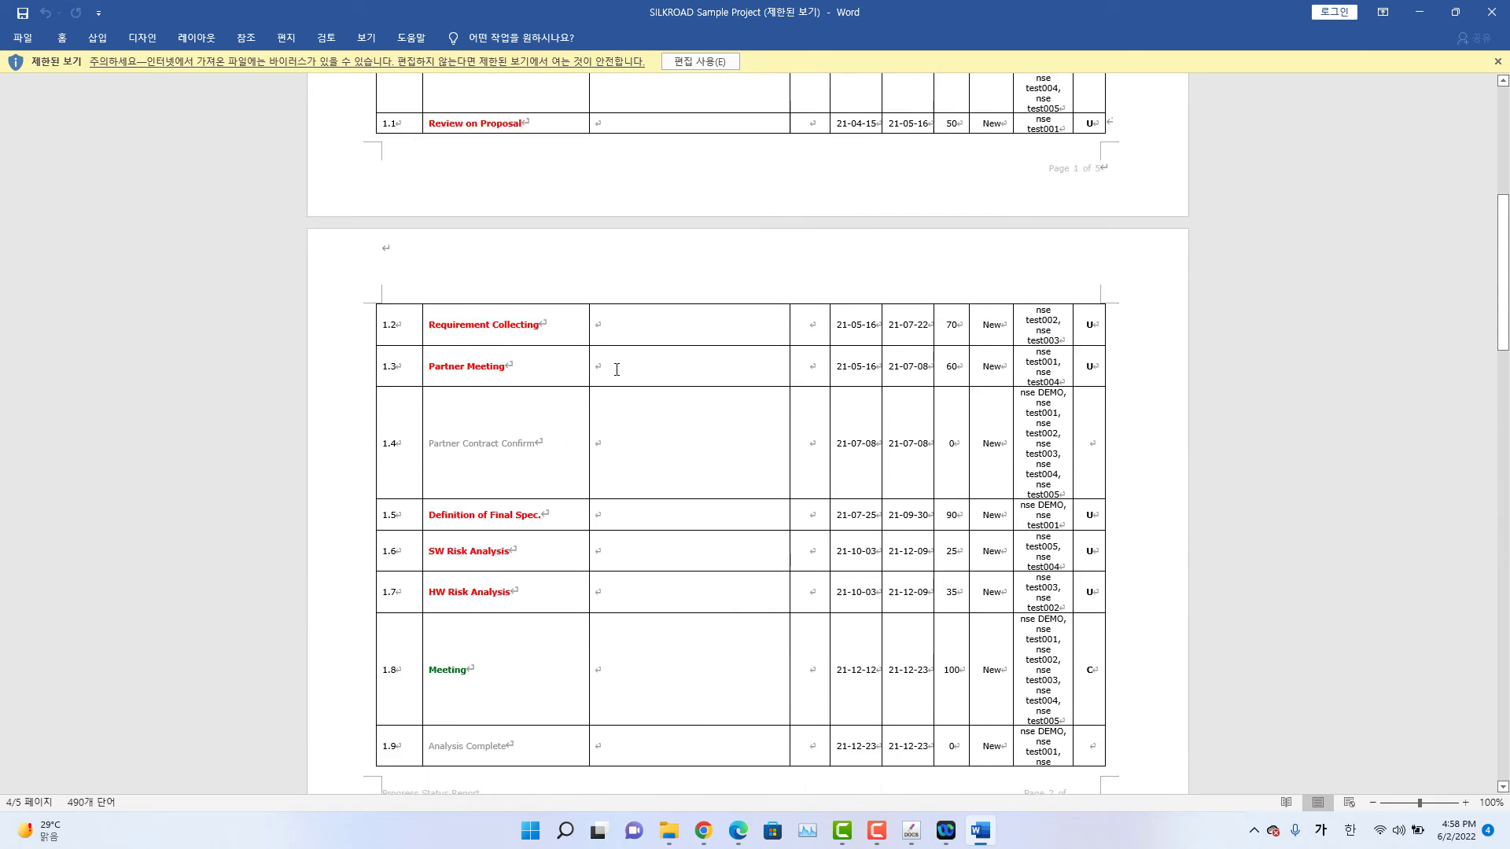
pyautogui.scroll(6, 617, 369)
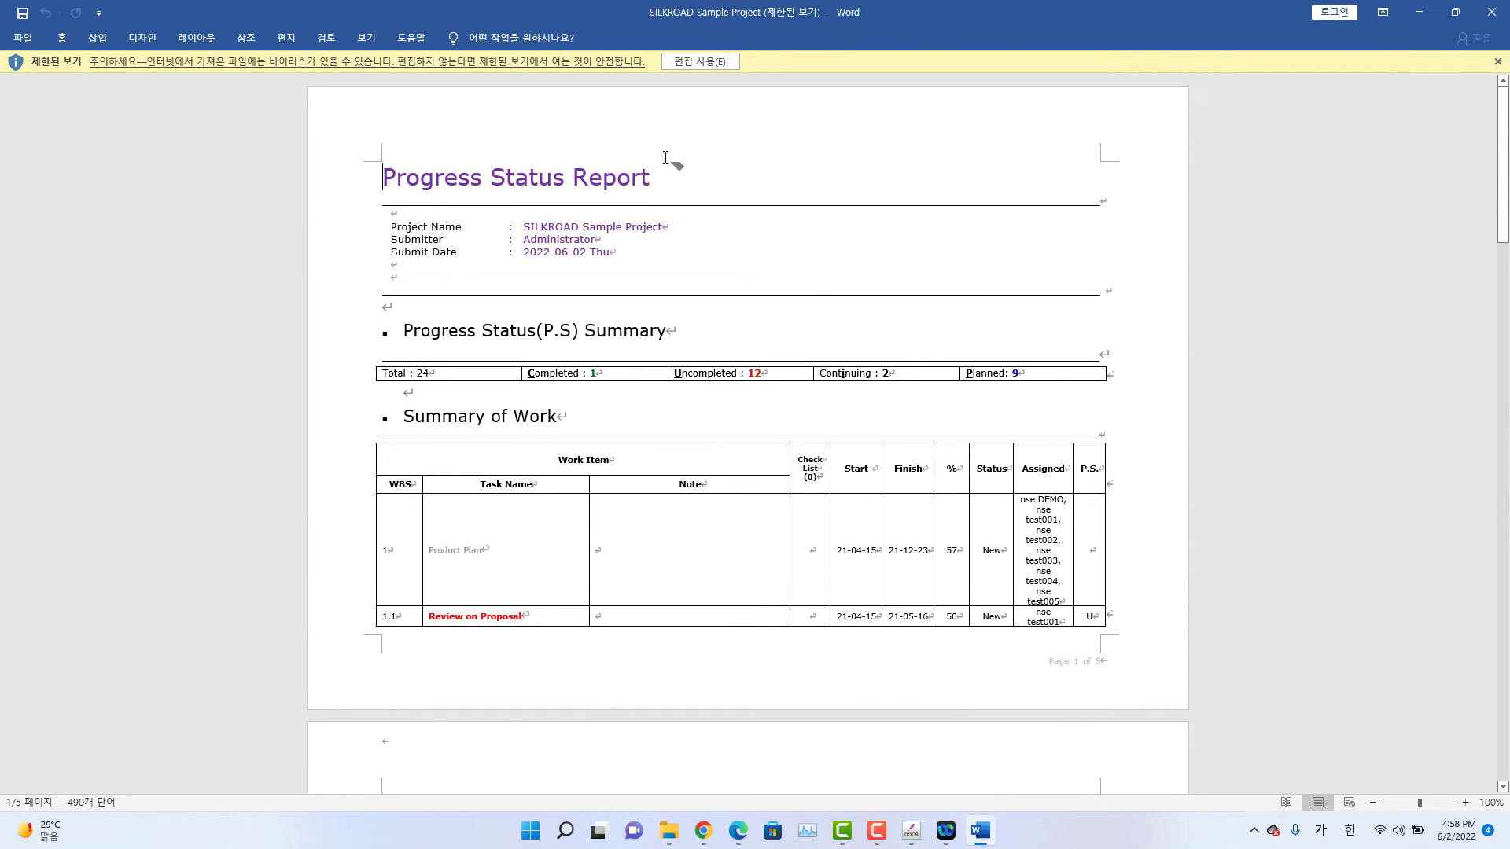
pyautogui.click(1491, 12)
pyautogui.click(964, 281)
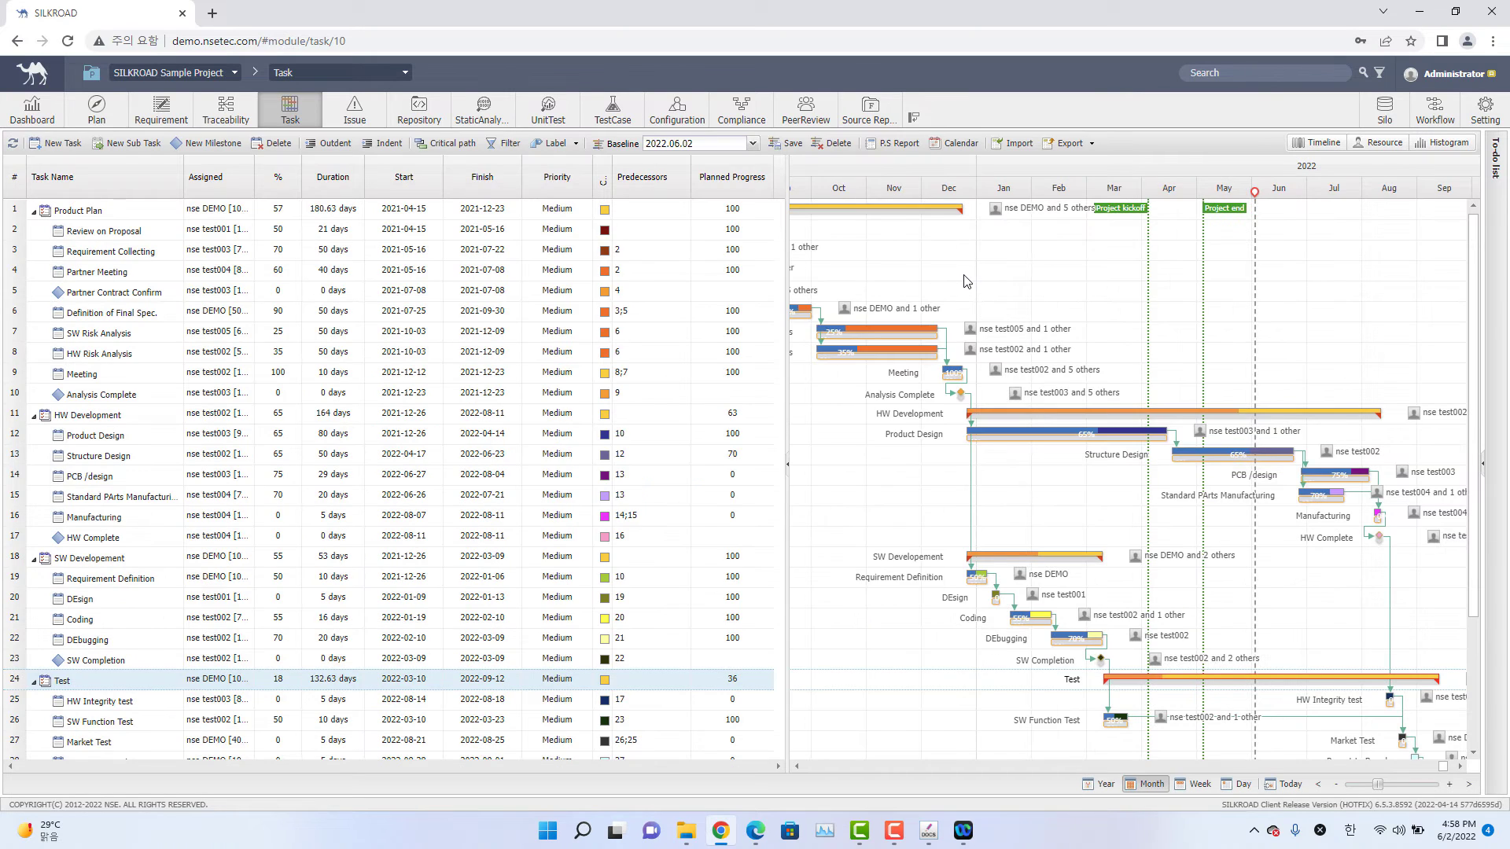
# View the Calendar Manager and close it, and display the resource histogram with the first resource's utilization details for October 2021.
pyautogui.click(961, 143)
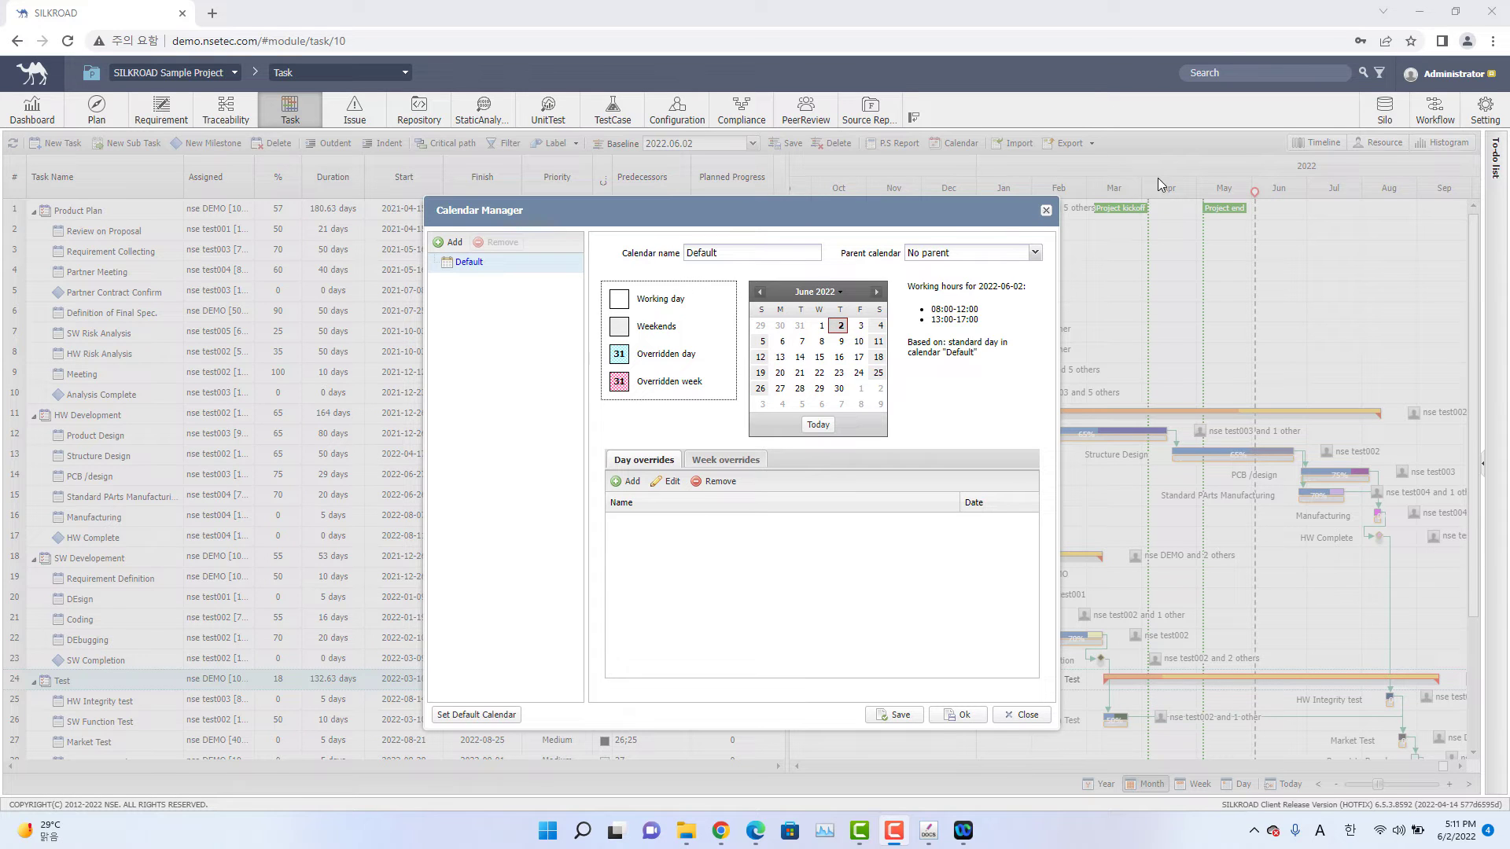
pyautogui.click(1046, 210)
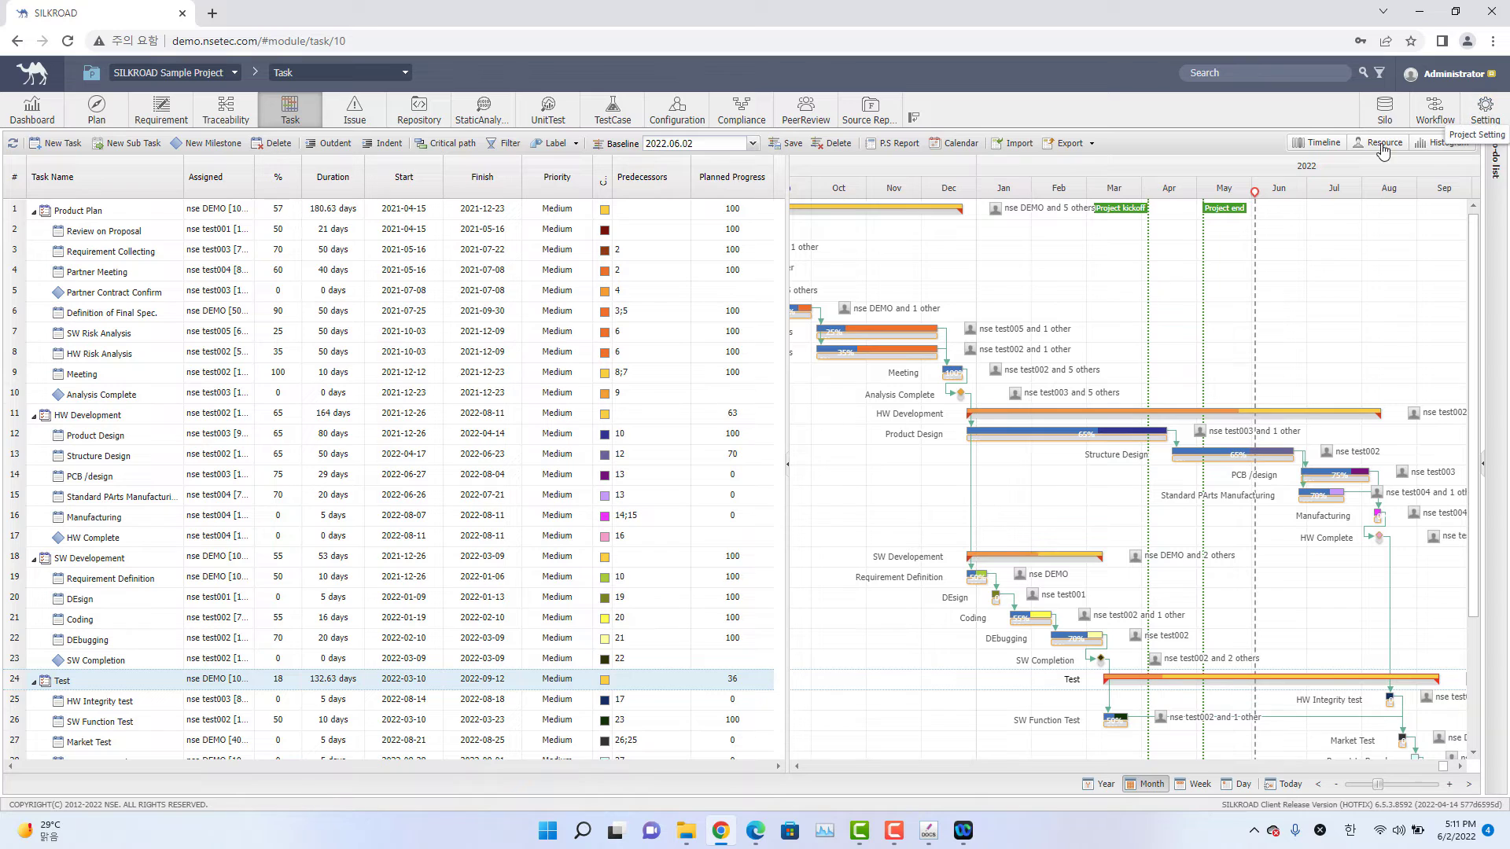
pyautogui.click(1459, 146)
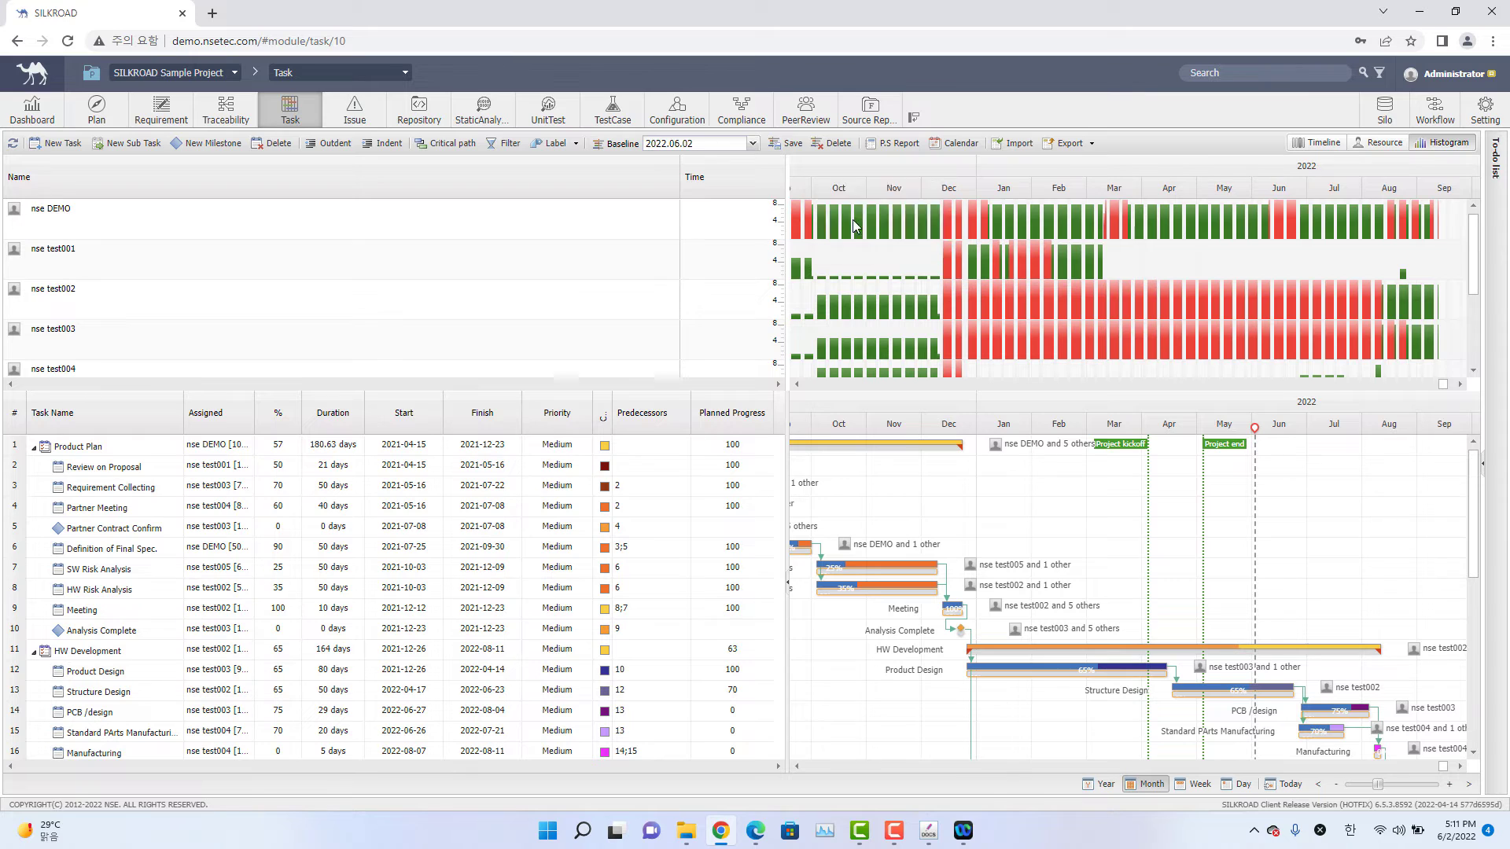
pyautogui.moveTo(812, 230)
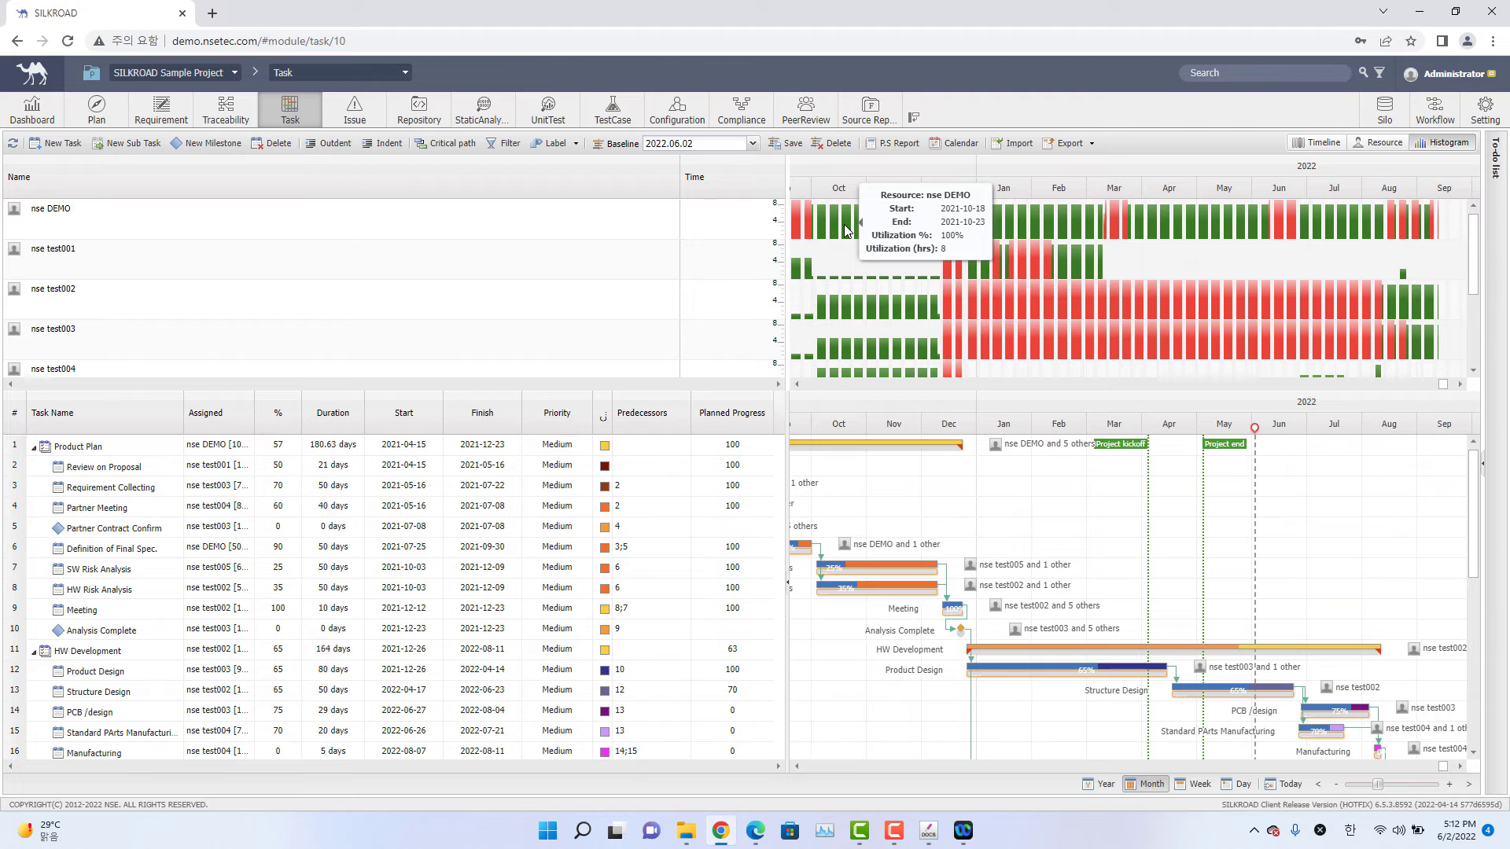
# View the week overrides in the Calendar Manager, add a new calendar under the Default calendar and accept the changes.
pyautogui.click(948, 149)
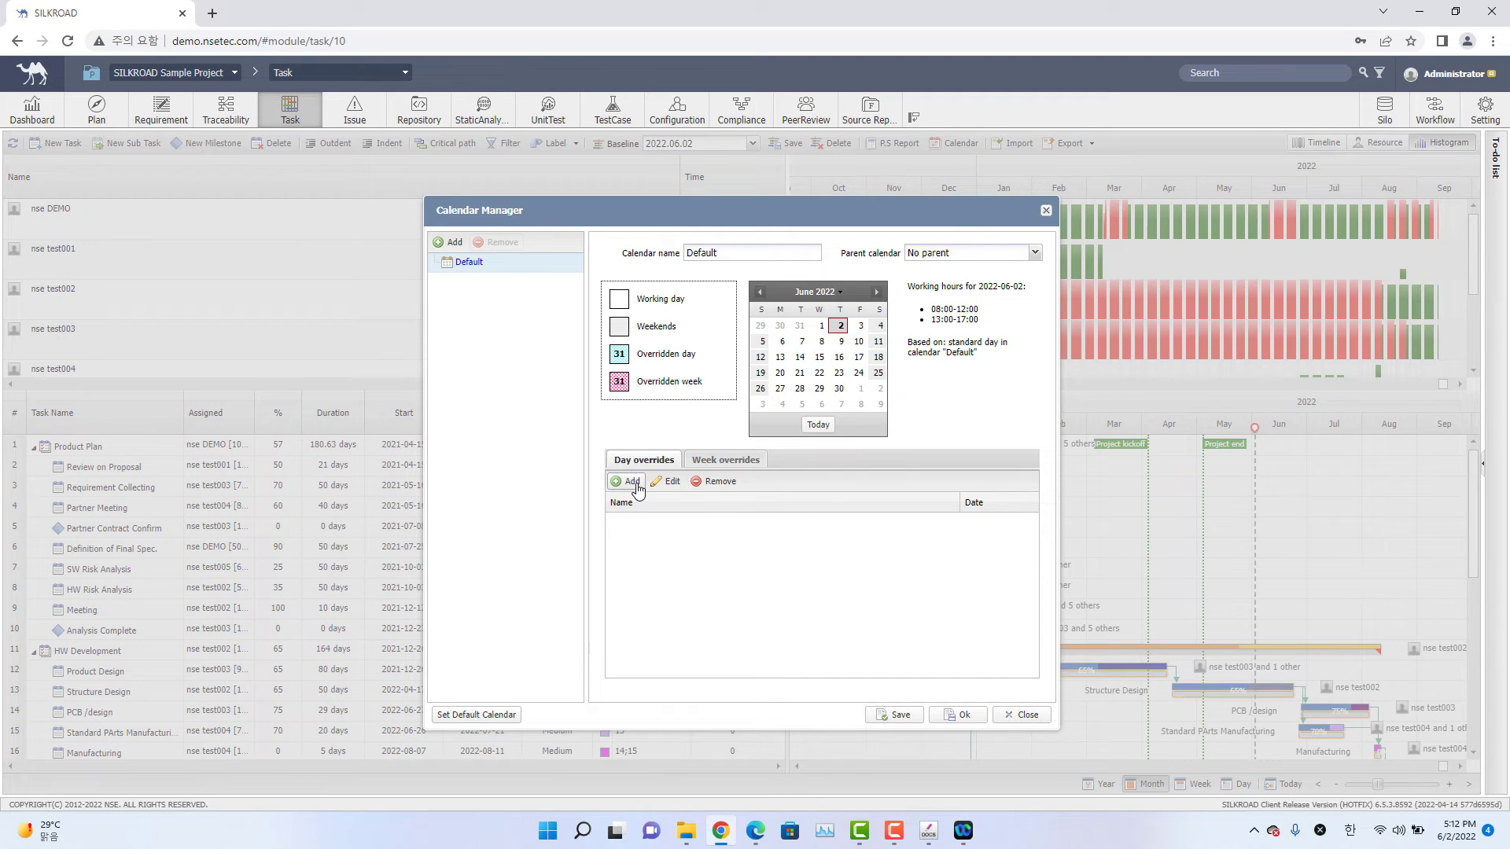
pyautogui.click(724, 463)
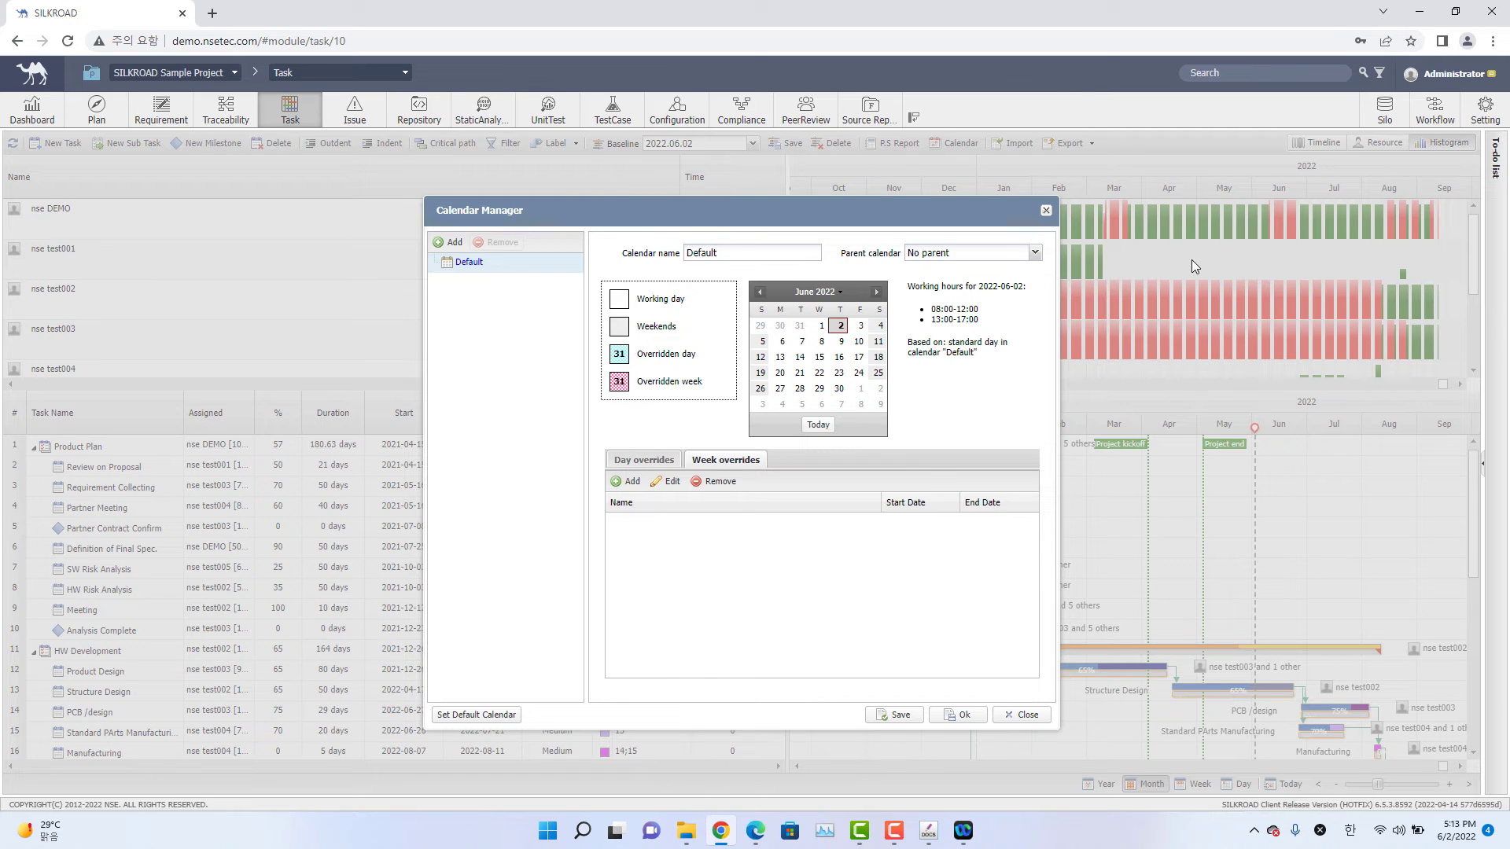
pyautogui.click(444, 243)
pyautogui.click(512, 282)
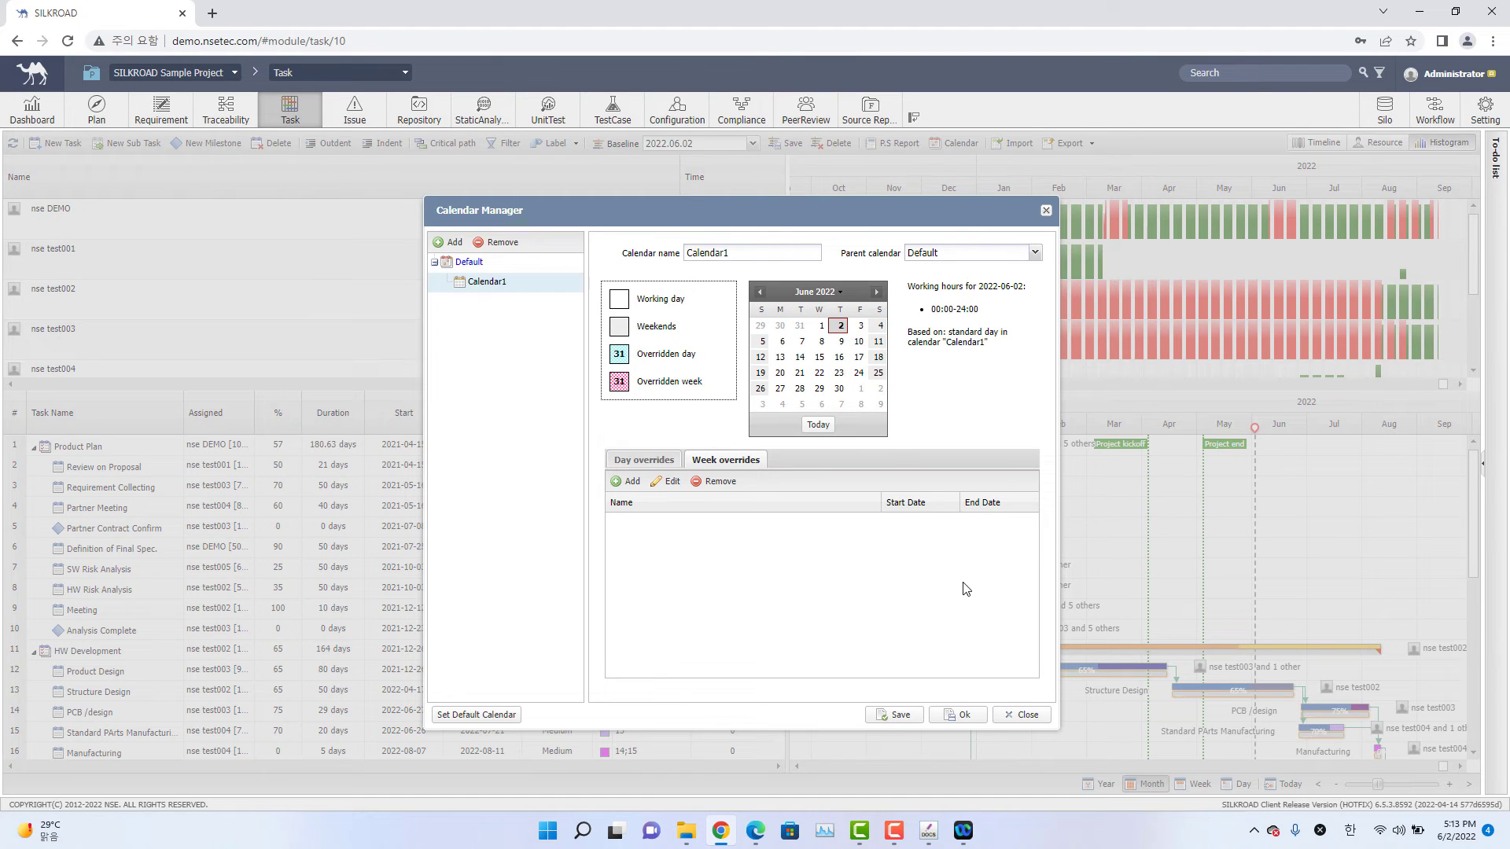
pyautogui.click(964, 715)
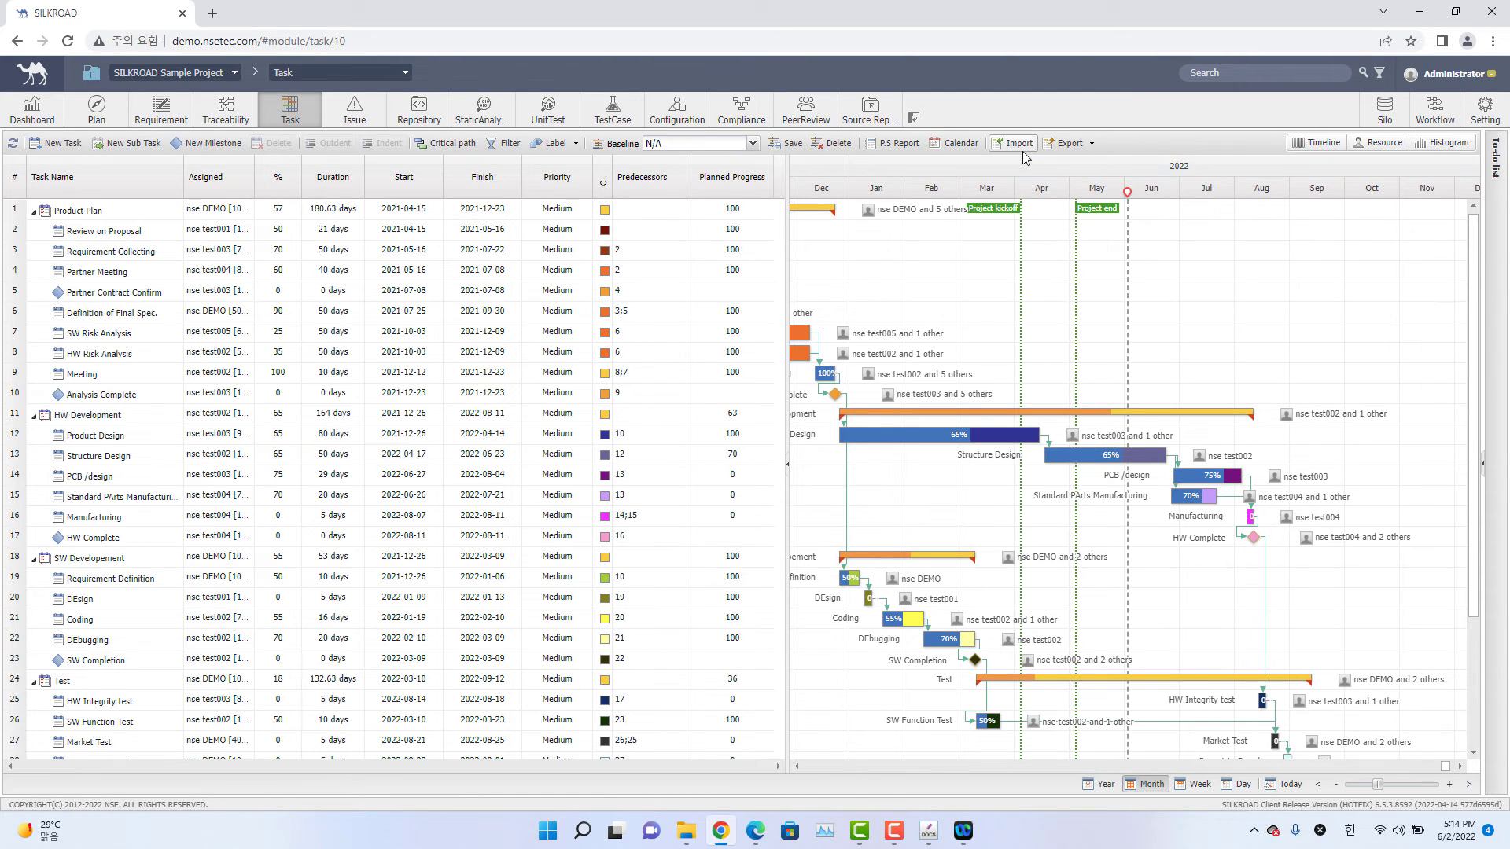
# View the MS Project import window for .mpp, .mpx and .xml files and close it.
pyautogui.click(1022, 149)
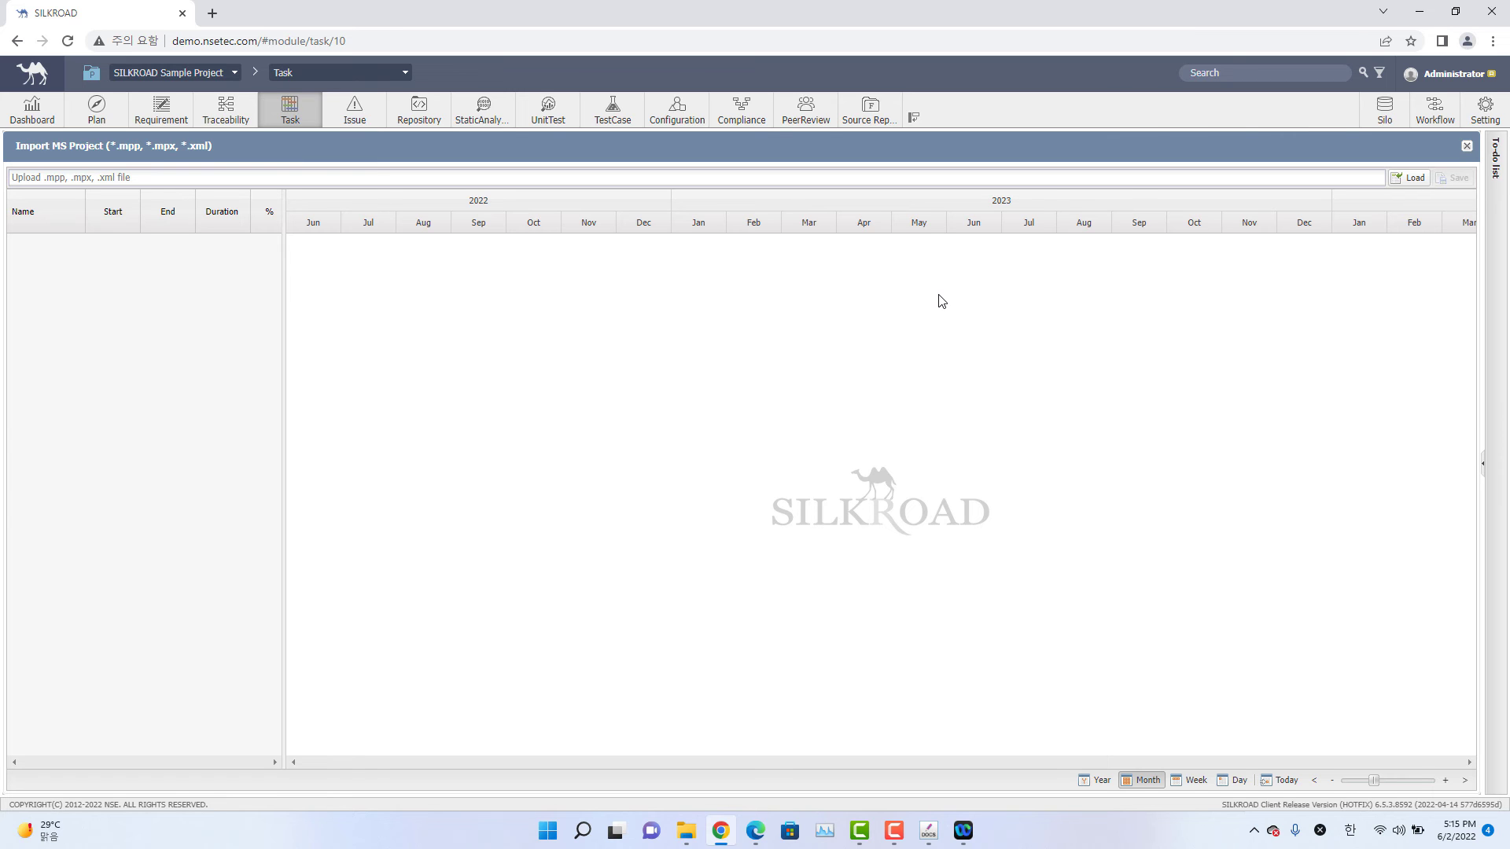
pyautogui.press('Escape')
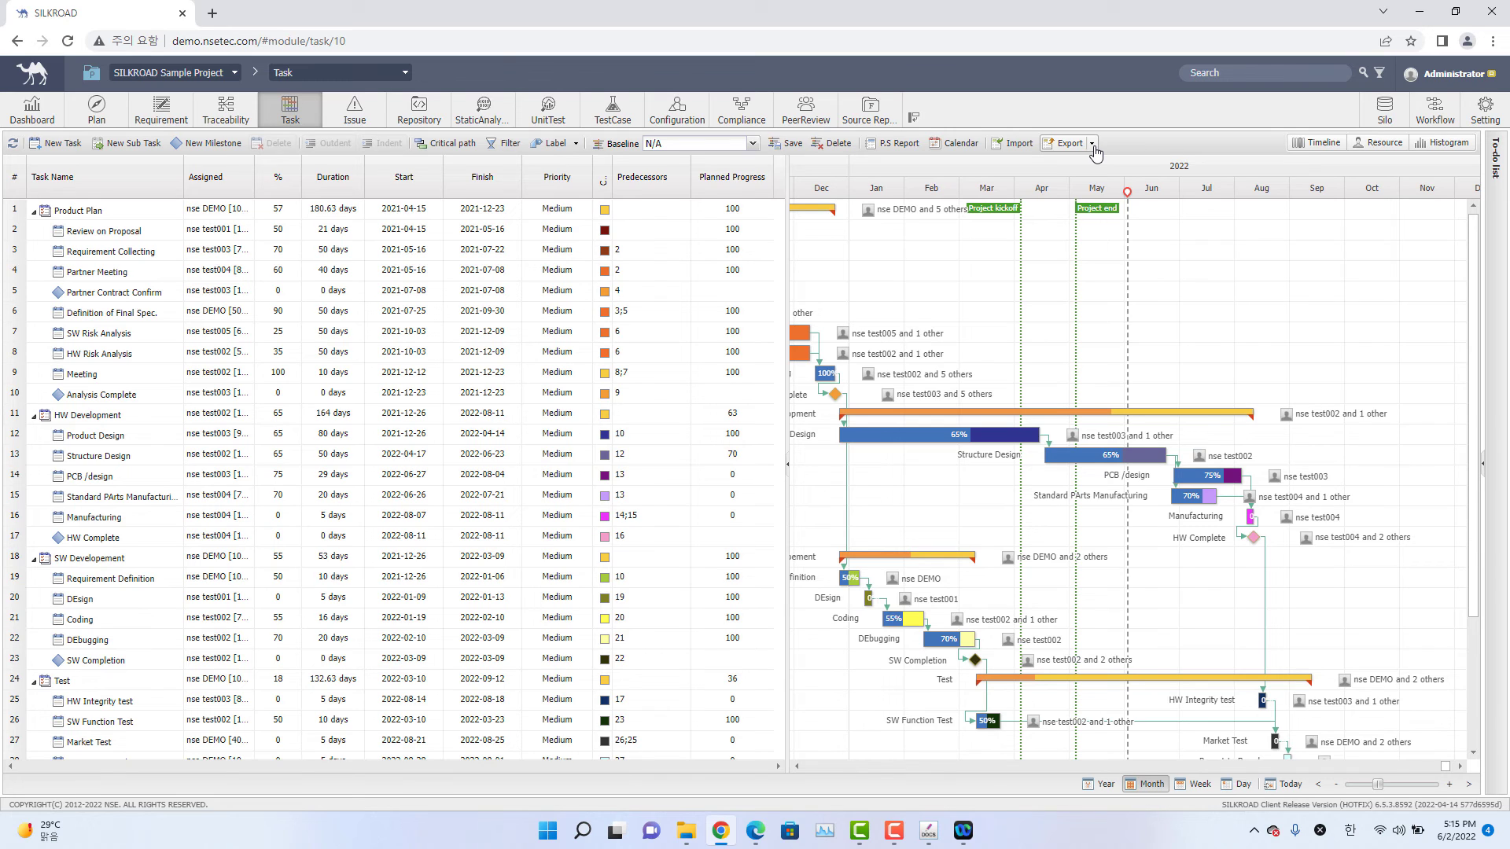
# Export the task list to Excel, open the exported workbook to check it and close it.
pyautogui.click(1092, 145)
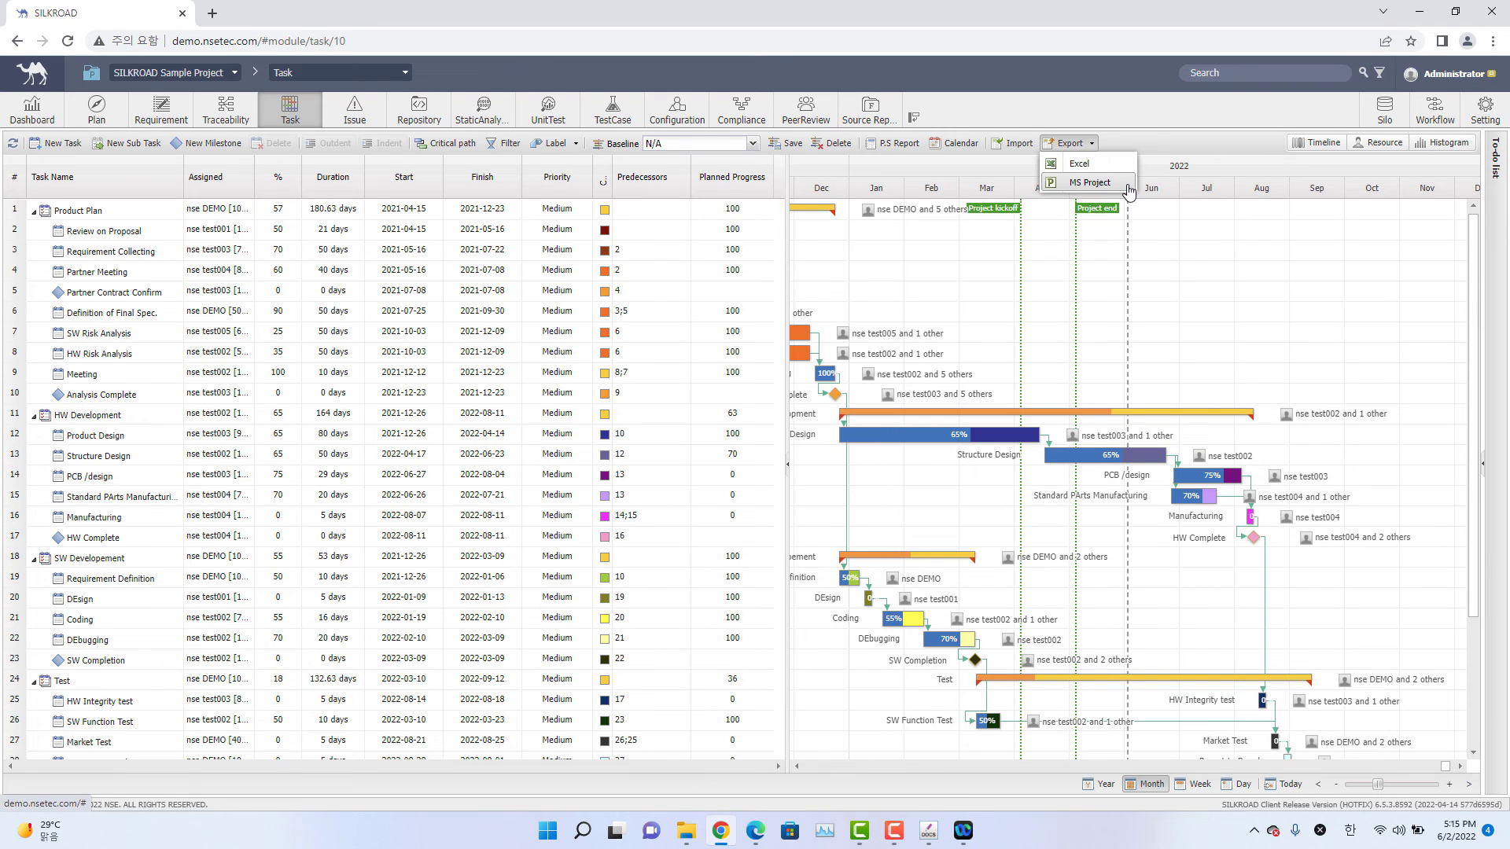
pyautogui.click(1079, 163)
pyautogui.click(98, 799)
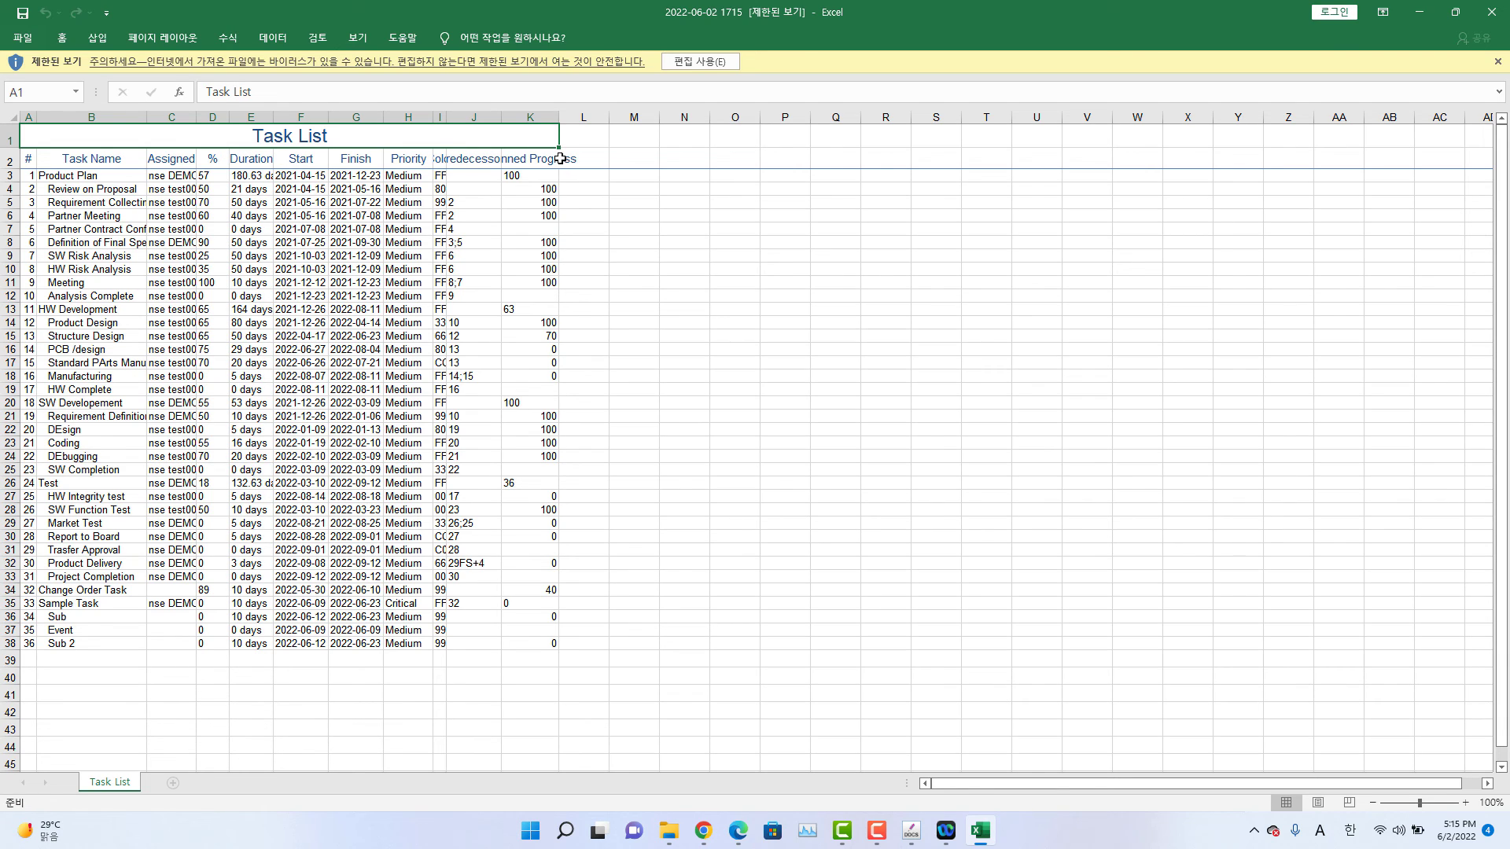
pyautogui.click(1492, 12)
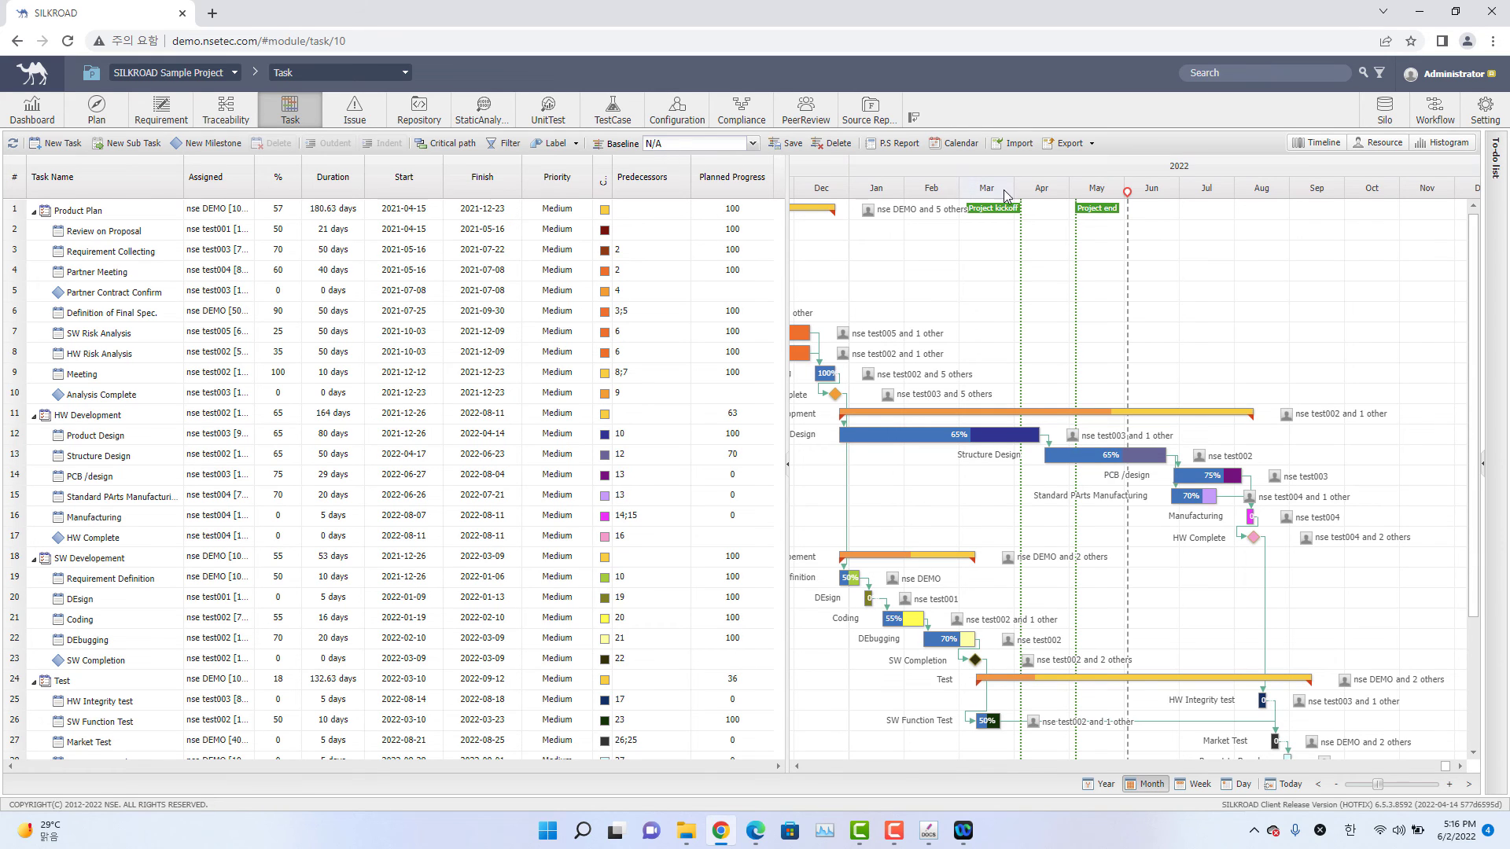
# Display the task timeline, switch to the resource view and look through the tasks assigned to each resource.
pyautogui.click(1331, 150)
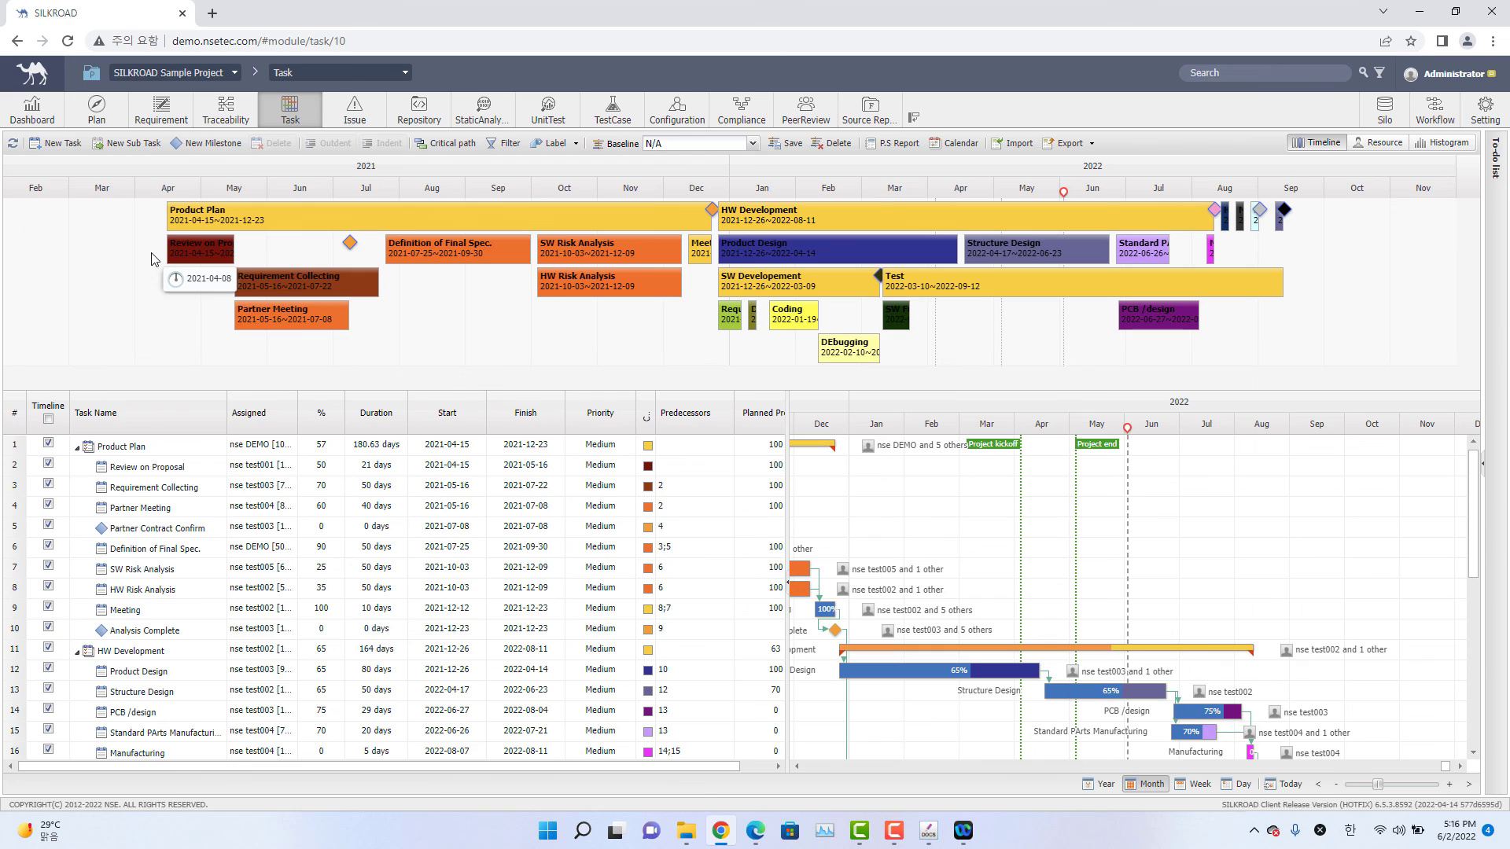
pyautogui.click(1383, 143)
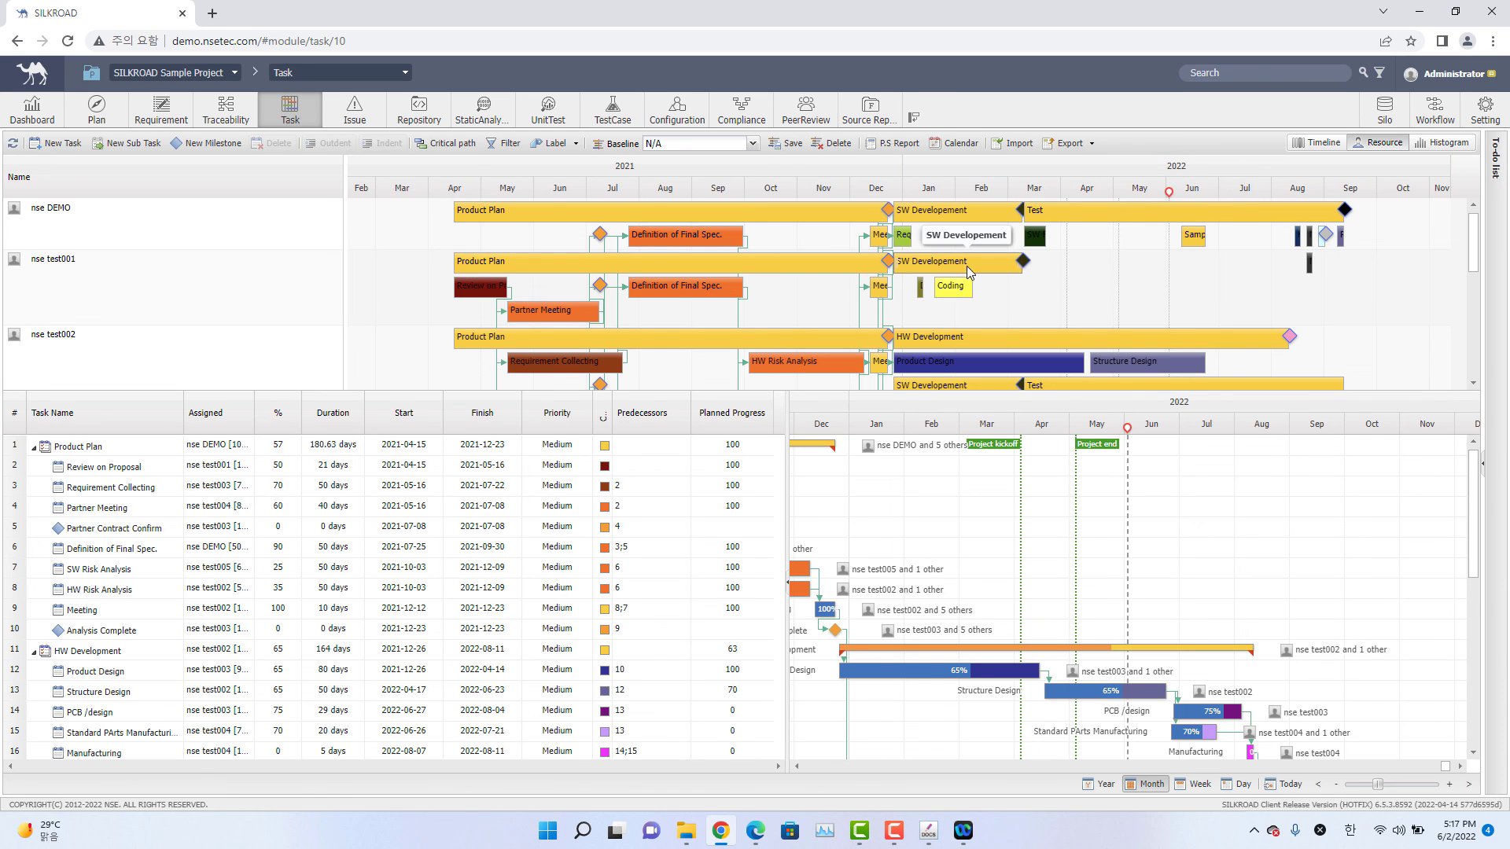
pyautogui.scroll(-5, 961, 271)
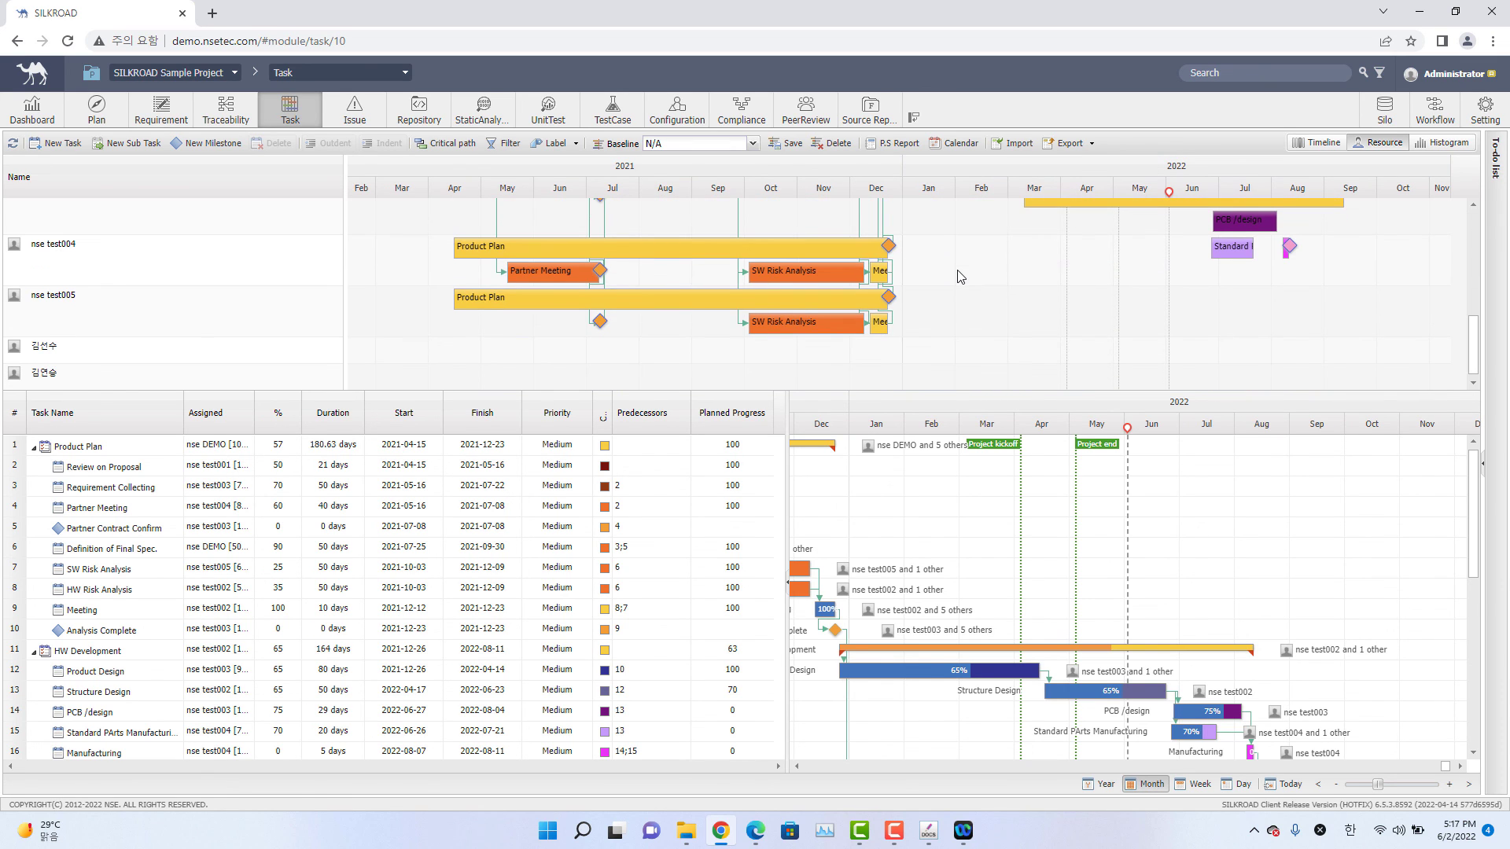
pyautogui.scroll(3, 960, 279)
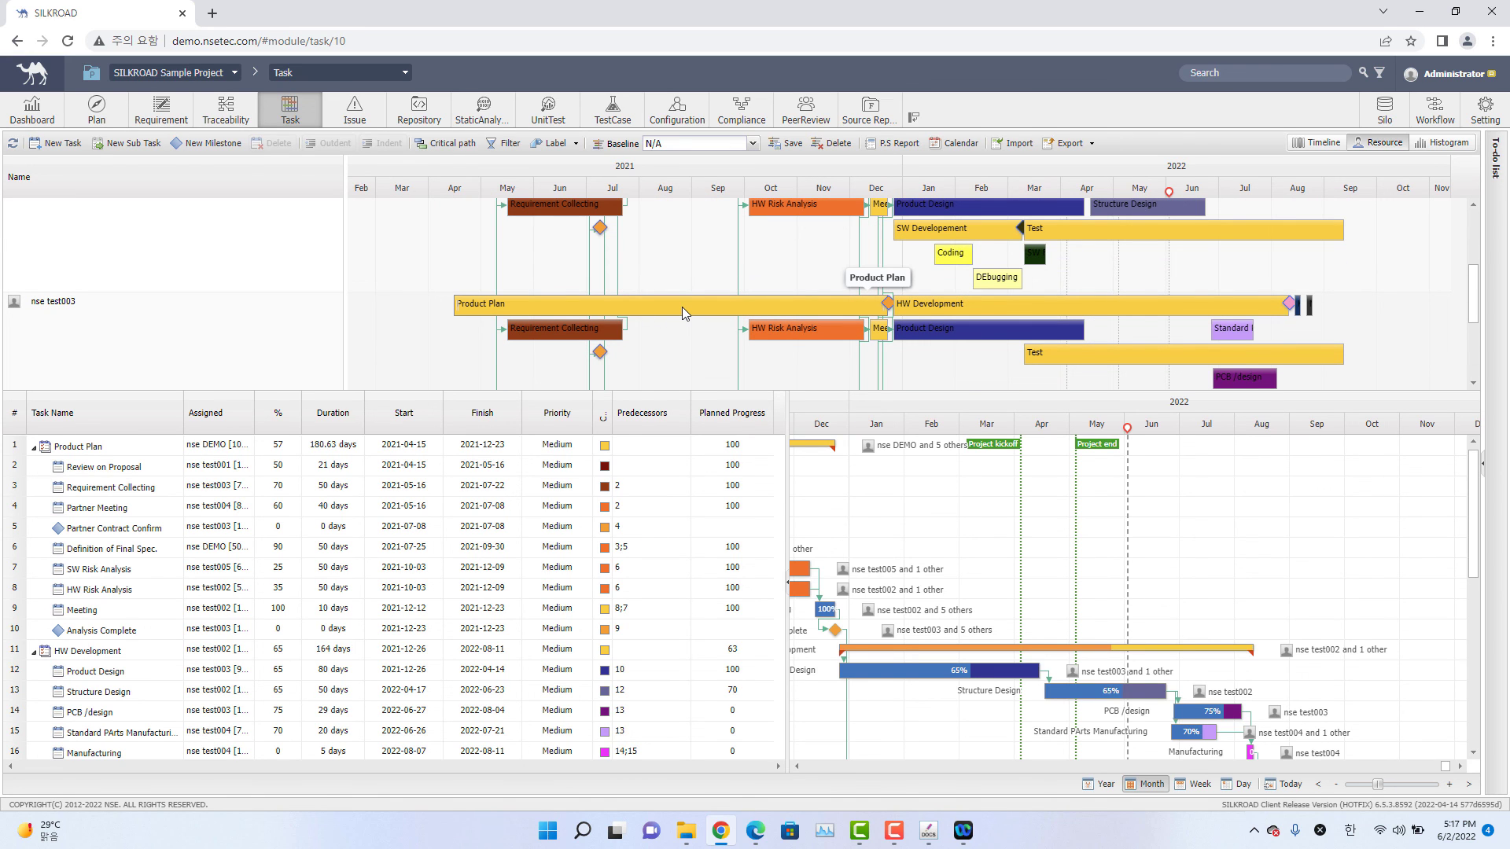
pyautogui.scroll(-3, 682, 305)
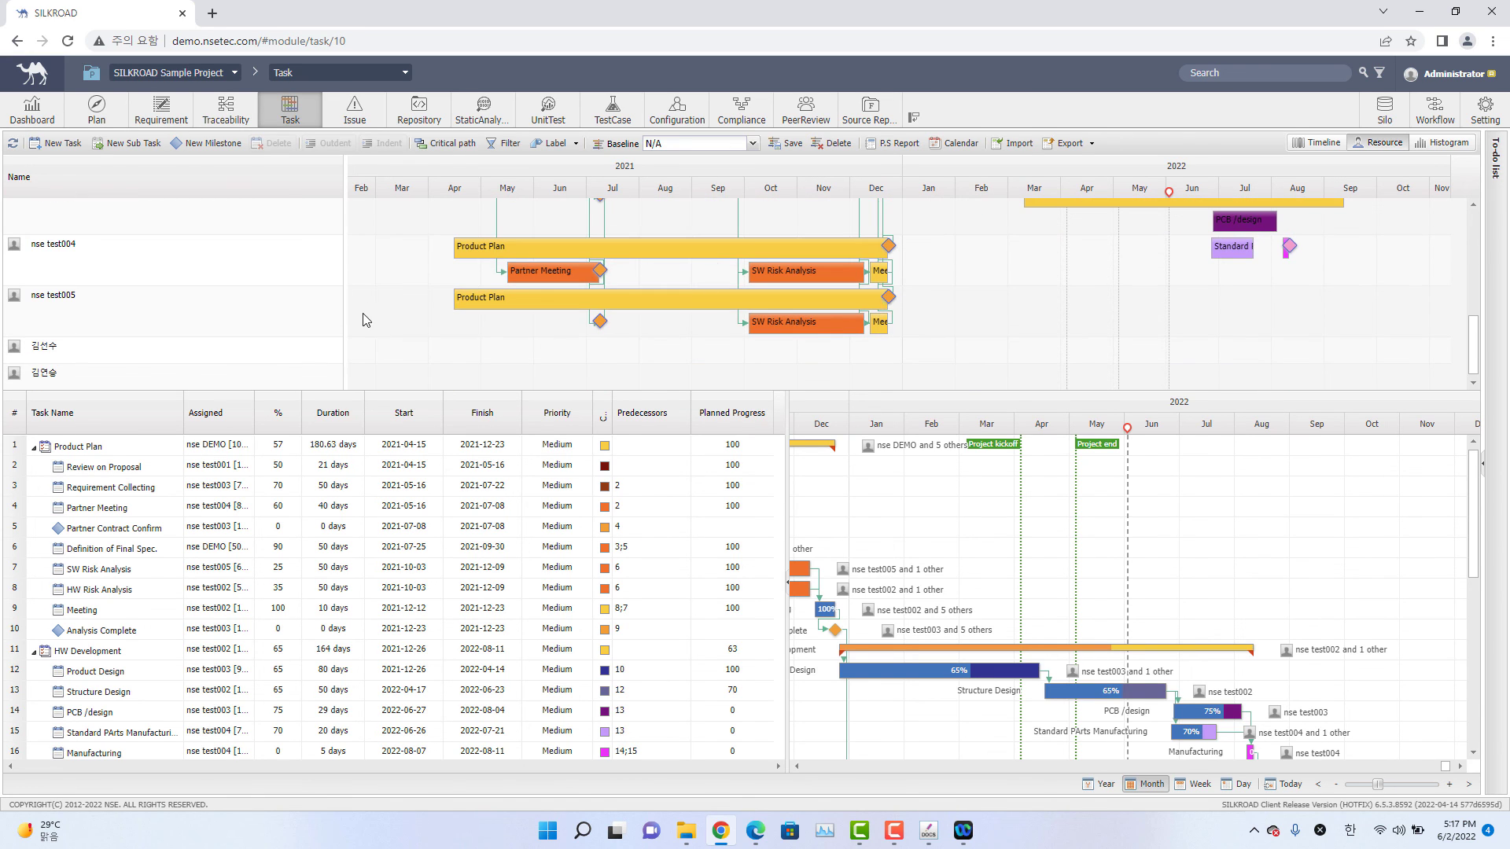